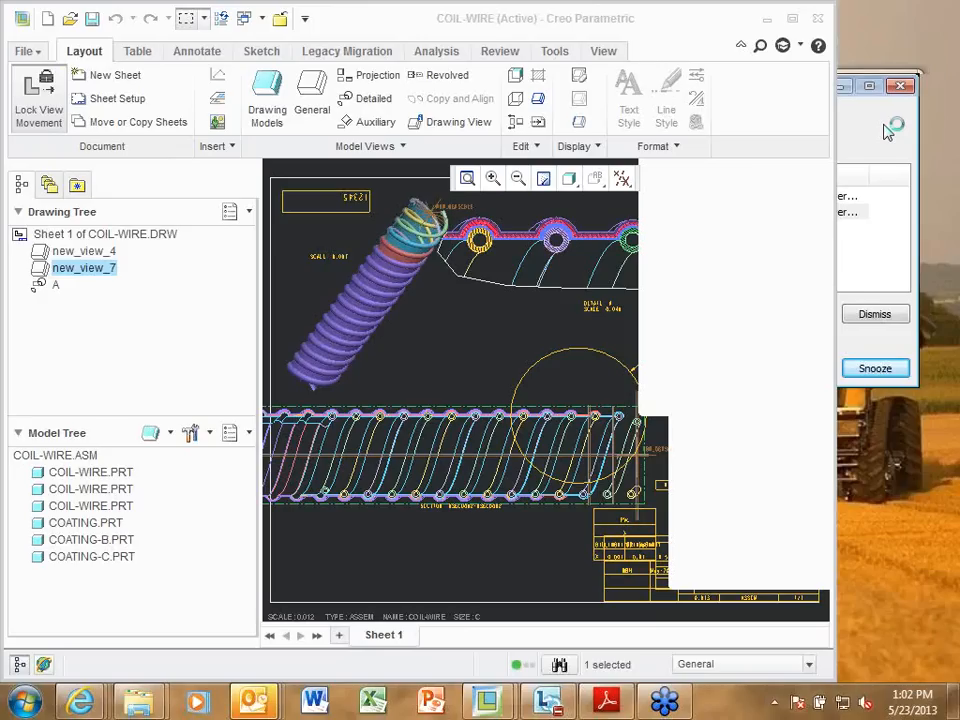
Enlarge the drawing window and open the COIL-WIRE.ASM assembly from the drawing
click(791, 18)
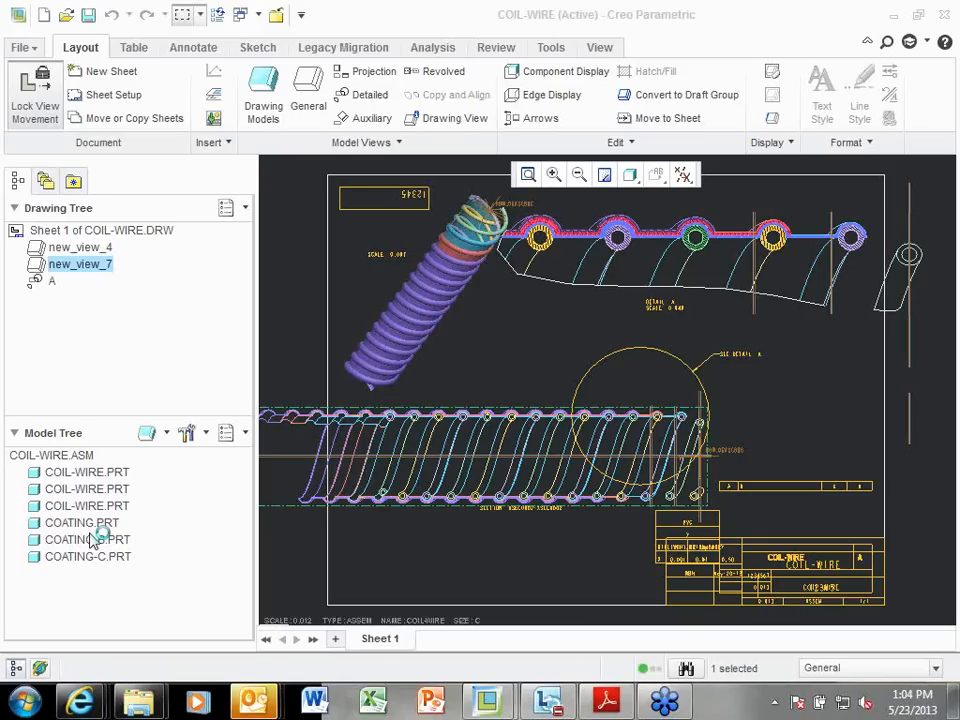
click(40, 457)
right_click(40, 460)
click(50, 467)
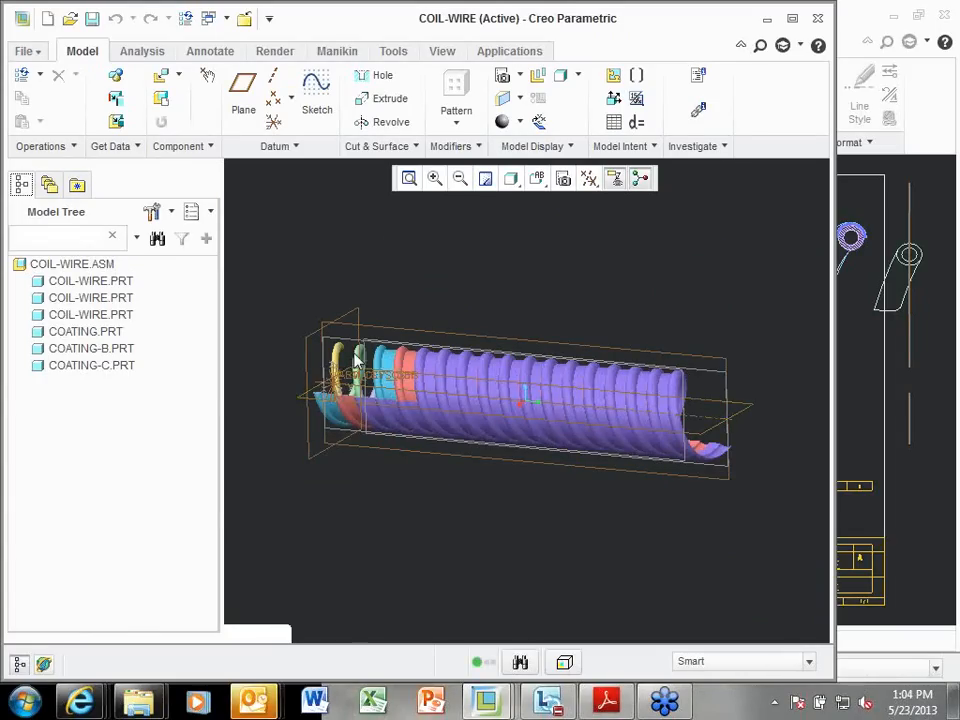
Highlight COATING.PRT, COATING-B.PRT and COATING-C.PRT one after another to examine the coating layers on the coil
scroll(358, 374, down, 2)
middle_drag(358, 374, 508, 422)
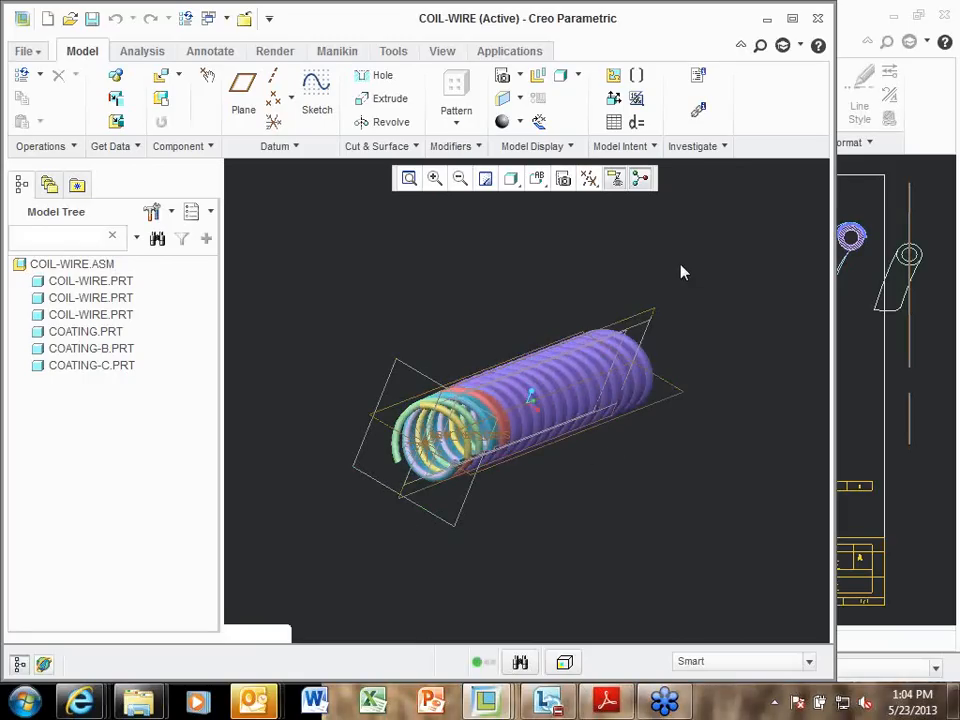
click(90, 334)
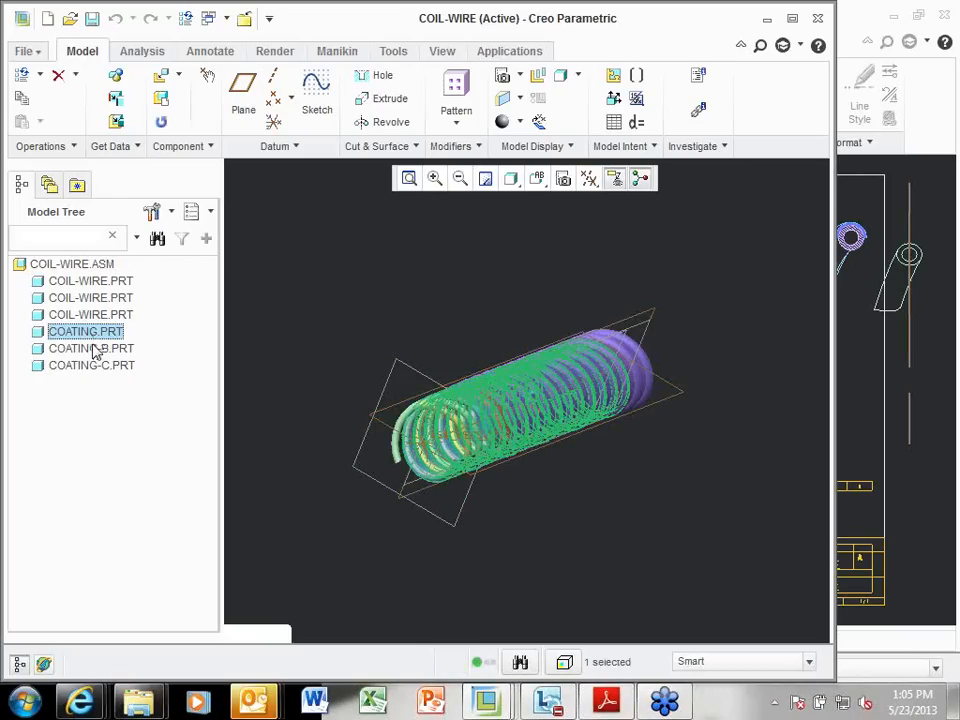
click(94, 349)
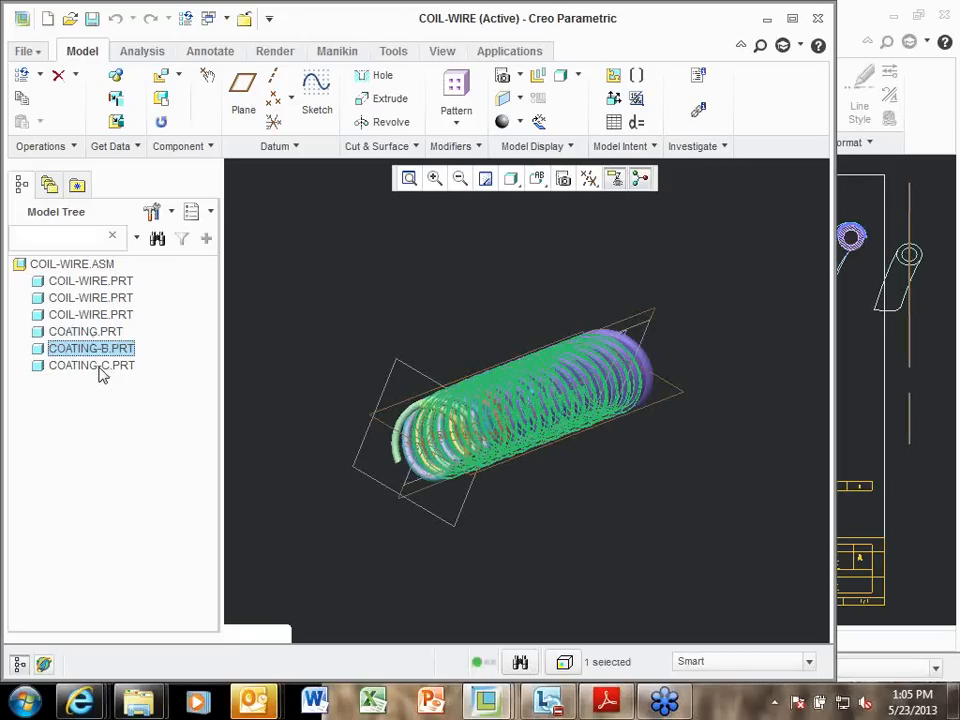
click(100, 366)
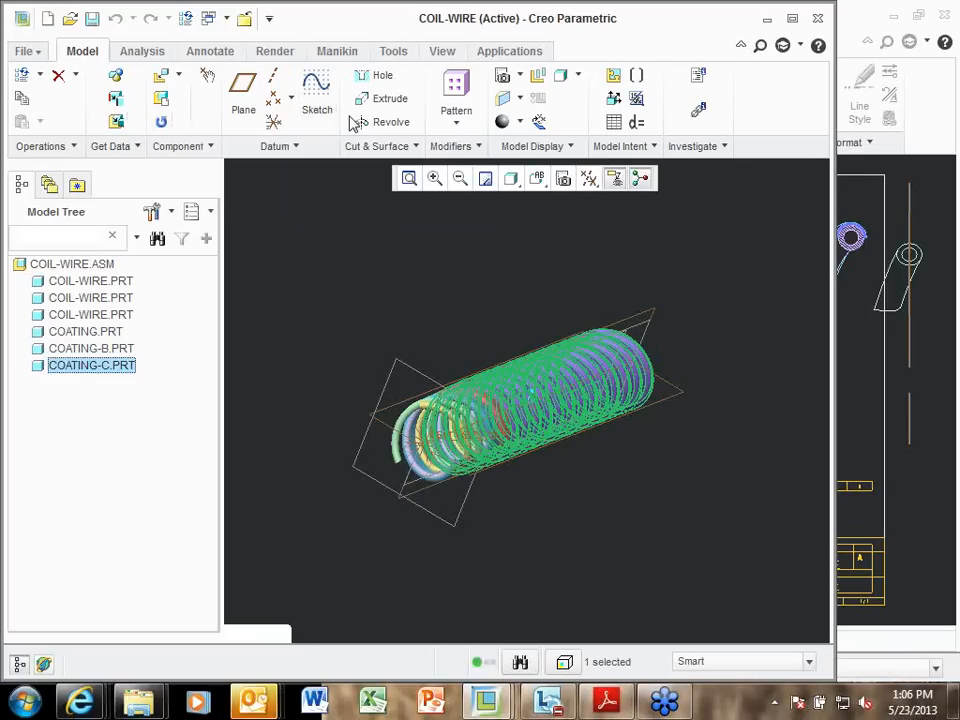
Review the assembly's parameters and its family table
click(396, 52)
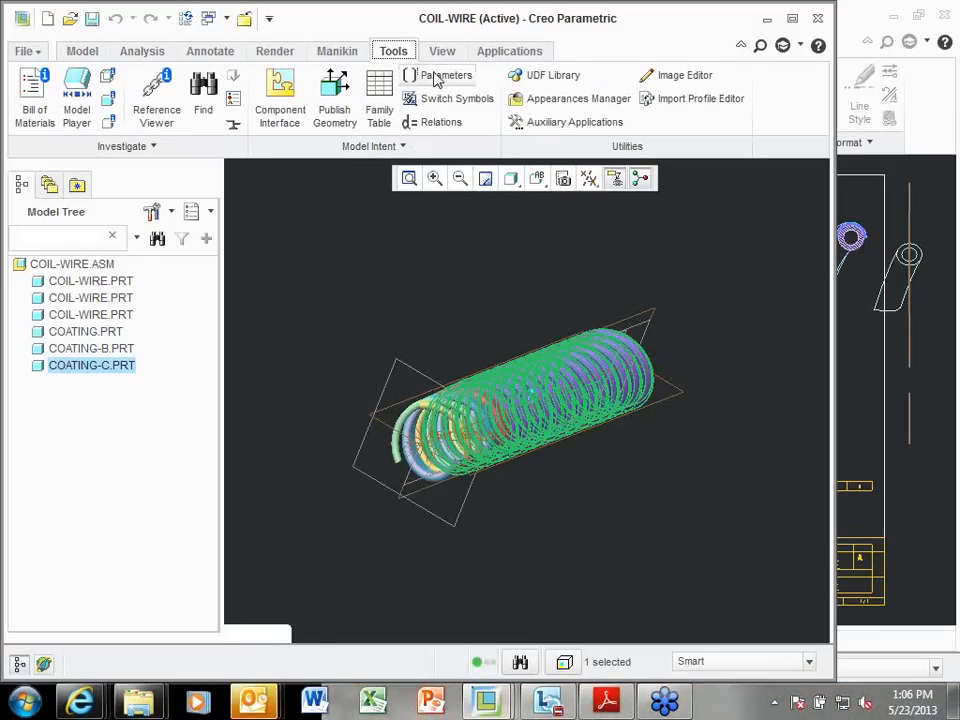
click(436, 77)
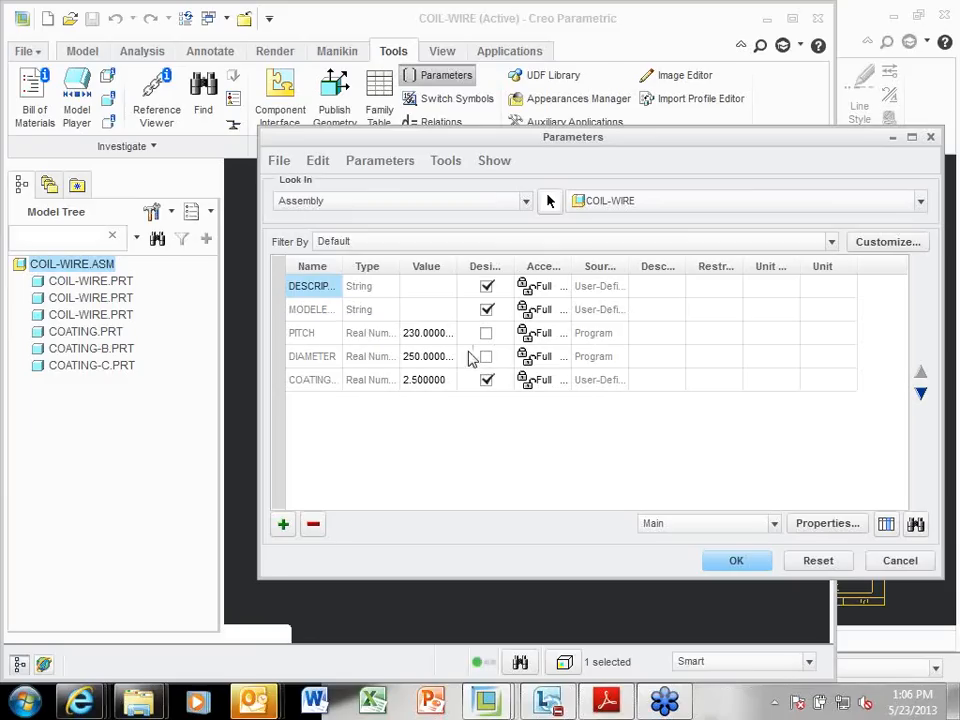
click(724, 561)
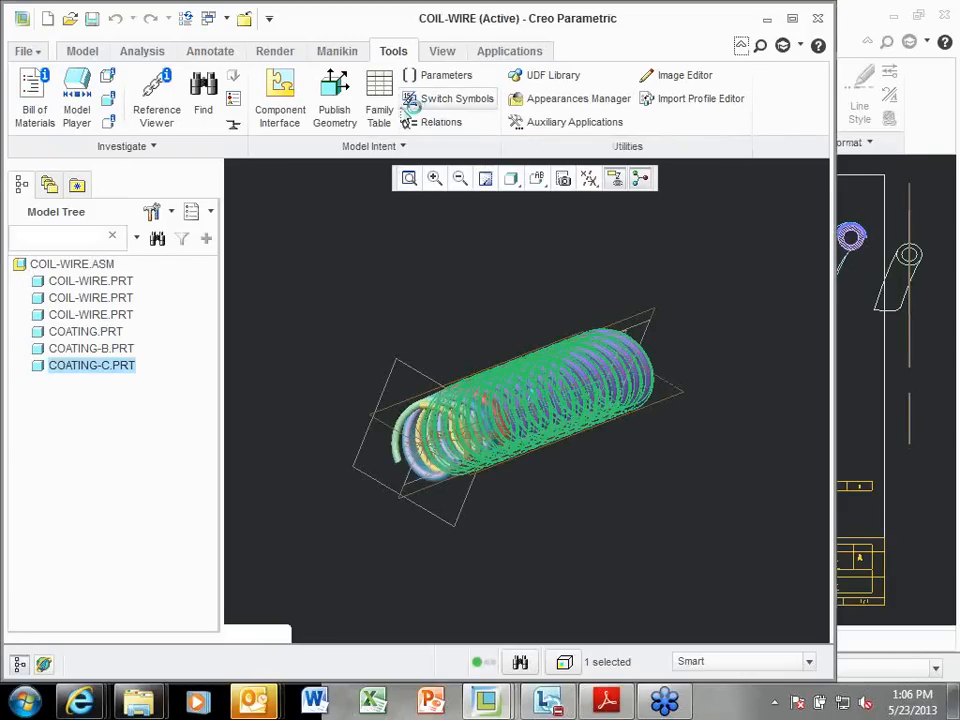
click(389, 105)
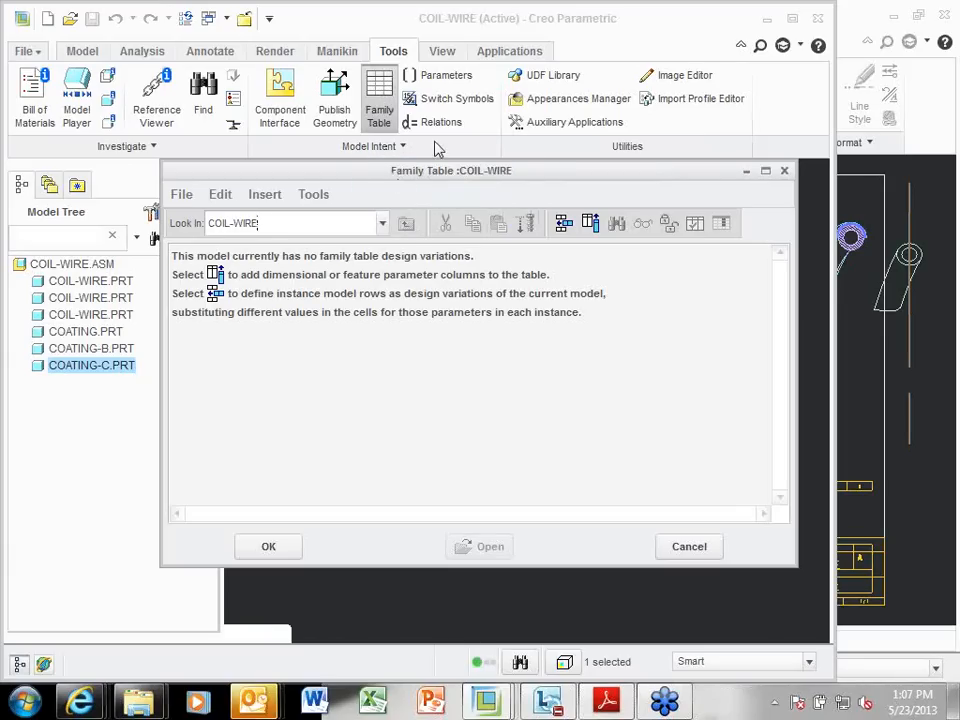
click(284, 549)
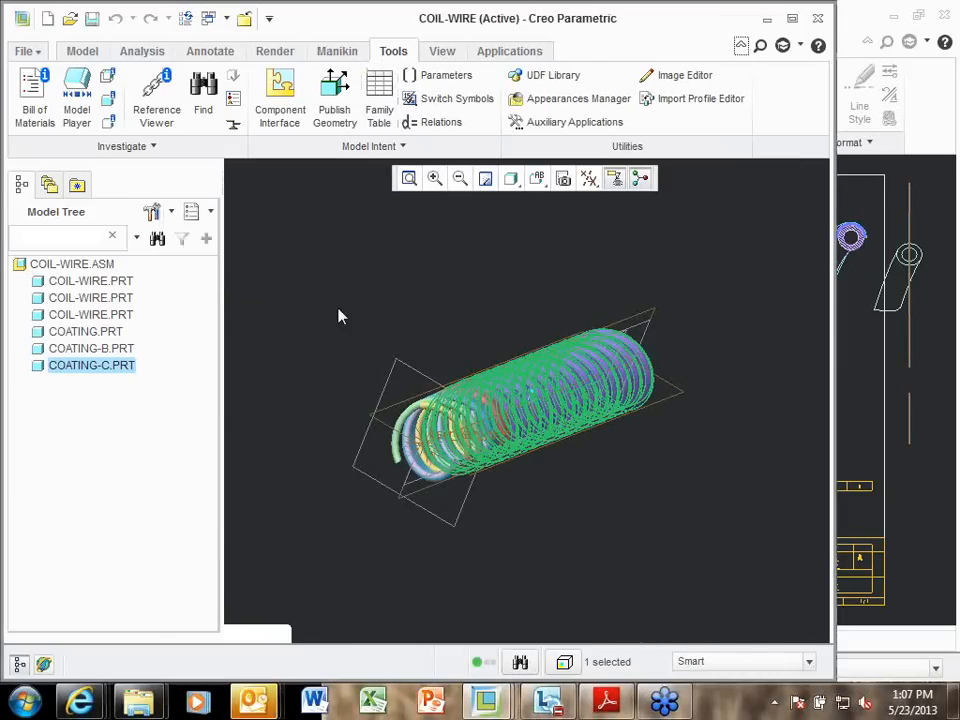
Read through the assembly's relations that drive the conductor and each coating from DIAMETER and PITCH
click(437, 122)
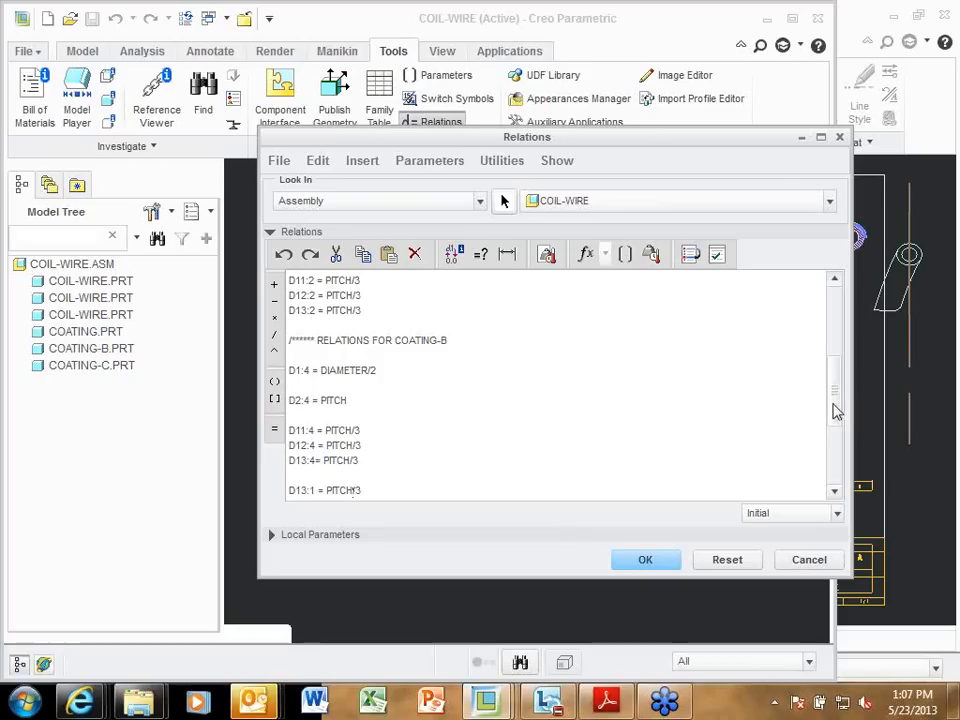
drag(834, 409, 836, 306)
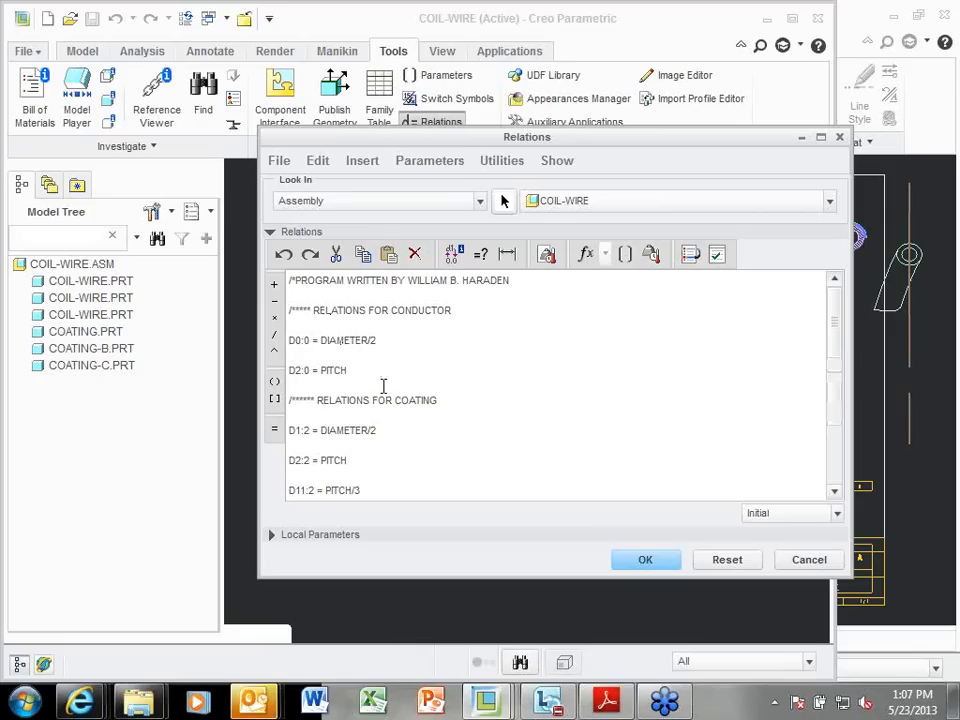
scroll(384, 388, down, 2)
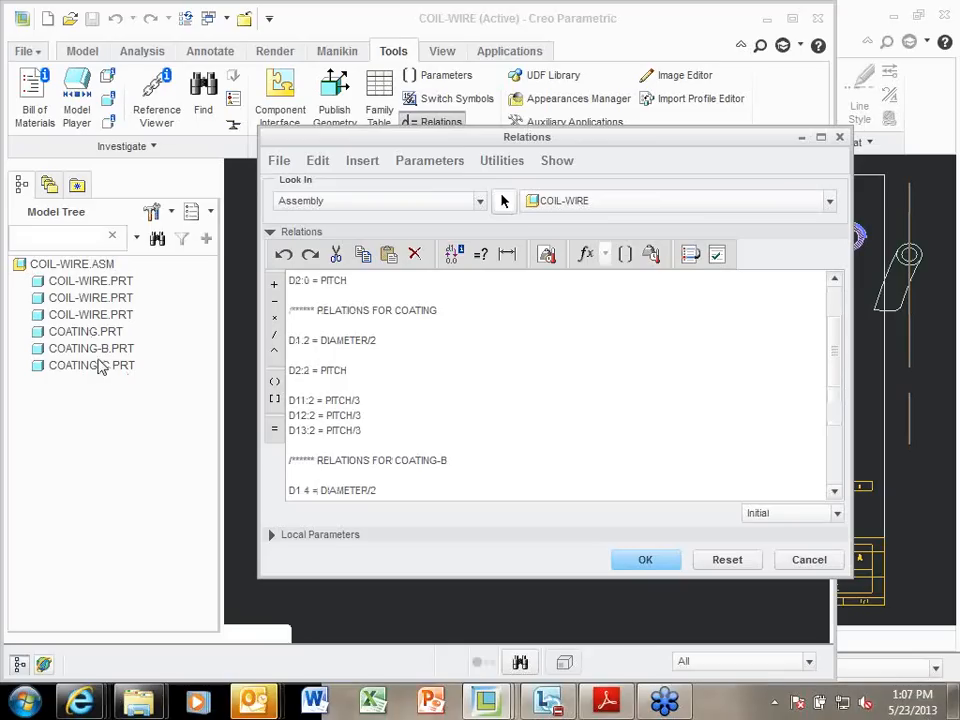
scroll(396, 446, down, 2)
scroll(420, 446, down, 3)
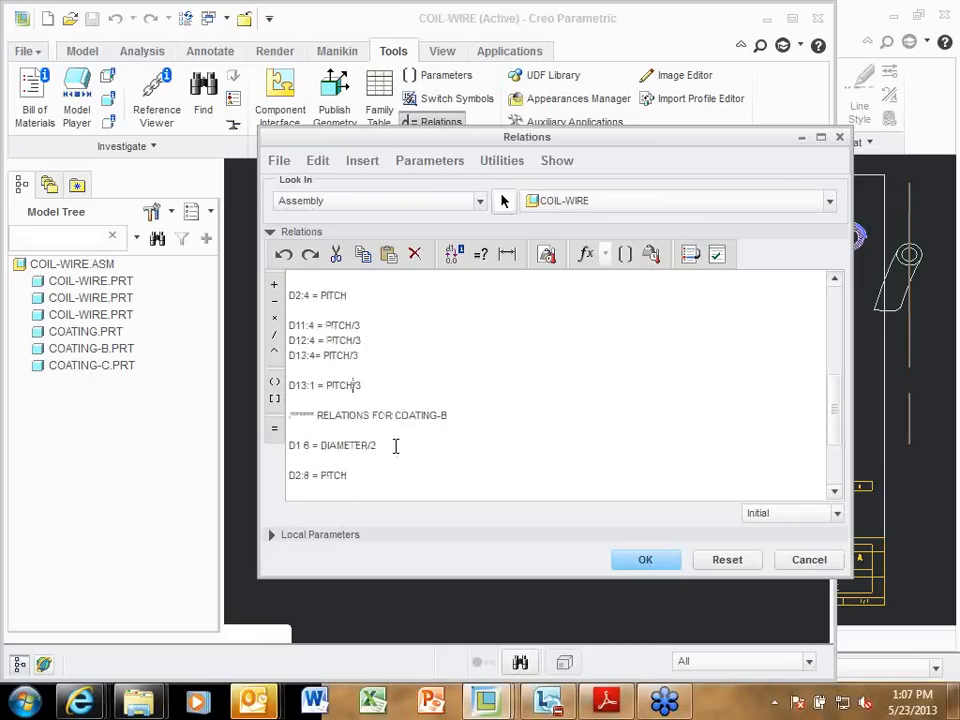
scroll(400, 420, up, 1)
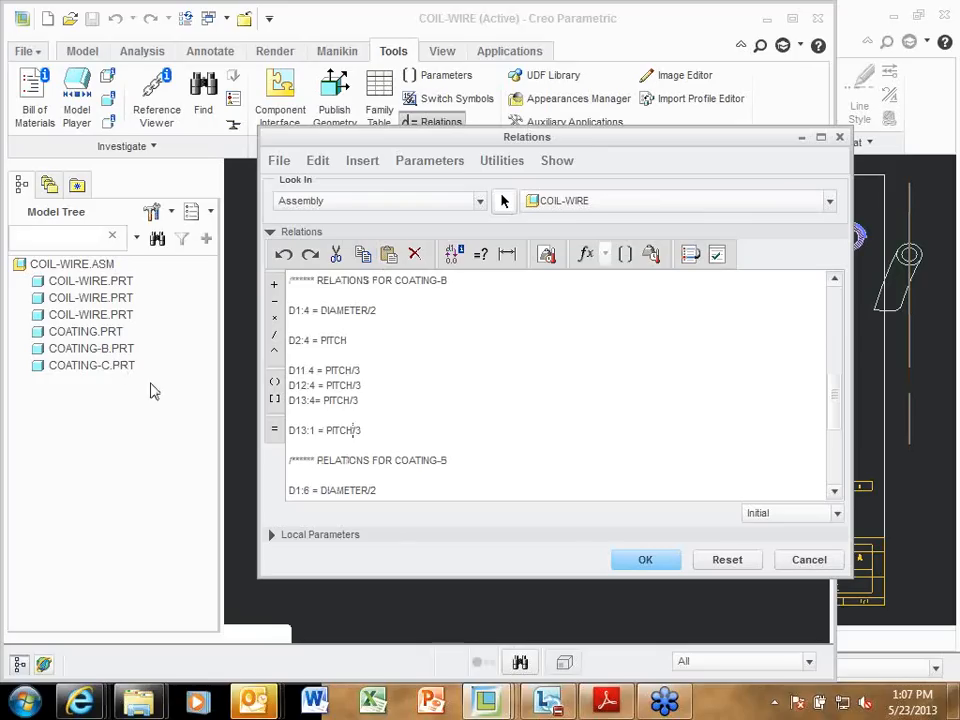
scroll(521, 468, down, 2)
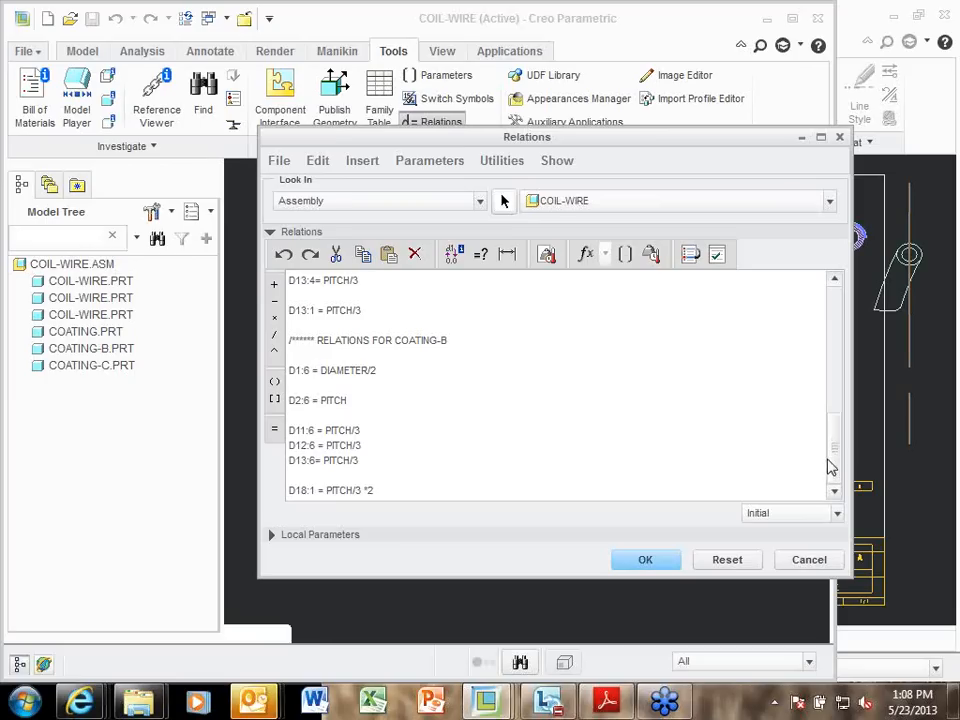
drag(832, 463, 812, 343)
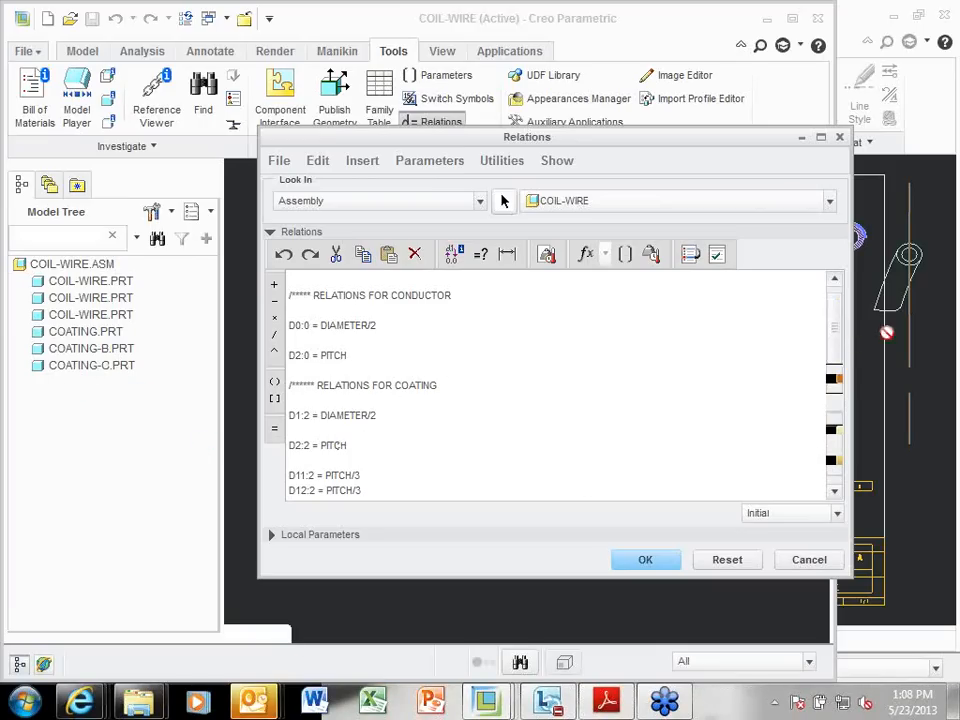
scroll(798, 323, up, 1)
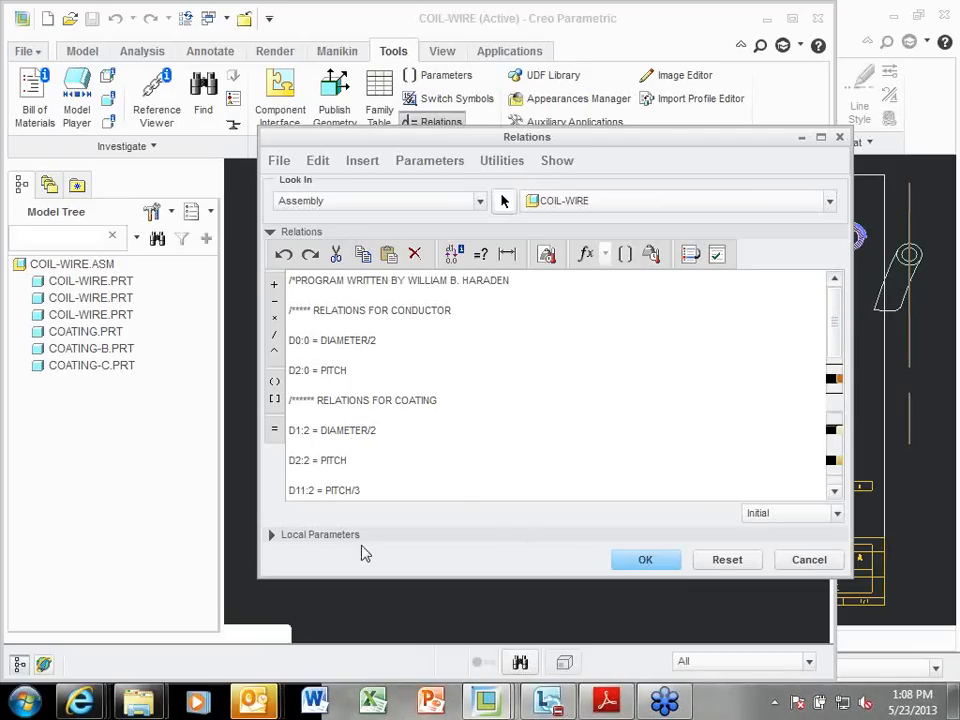
Examine the local parameters alongside the relations, and leave the Relations dialog without keeping changes
click(272, 535)
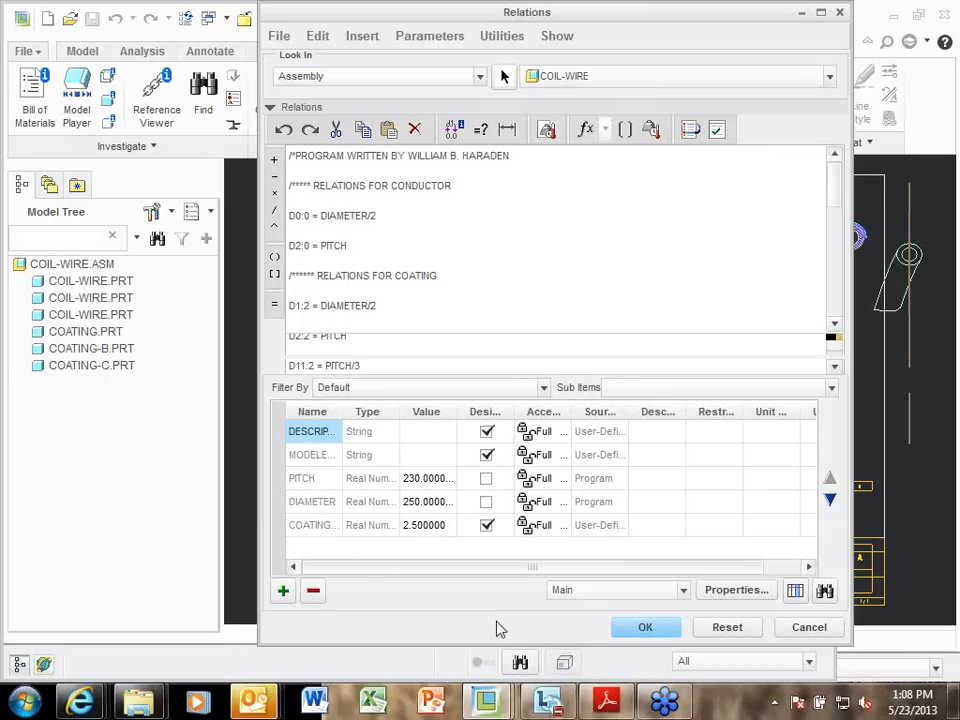
click(812, 630)
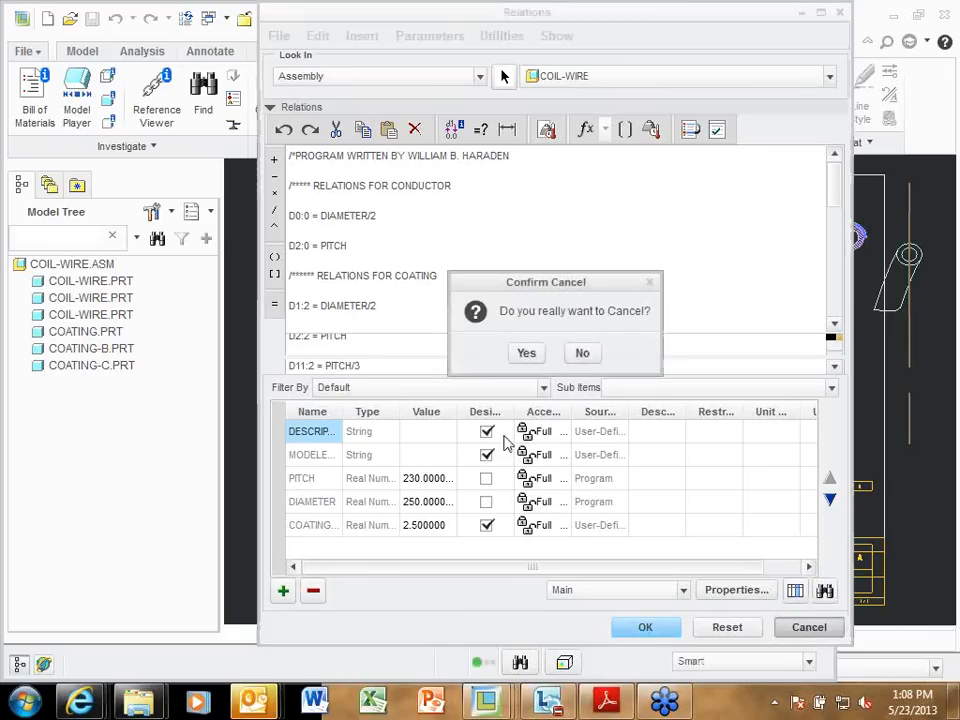
click(524, 352)
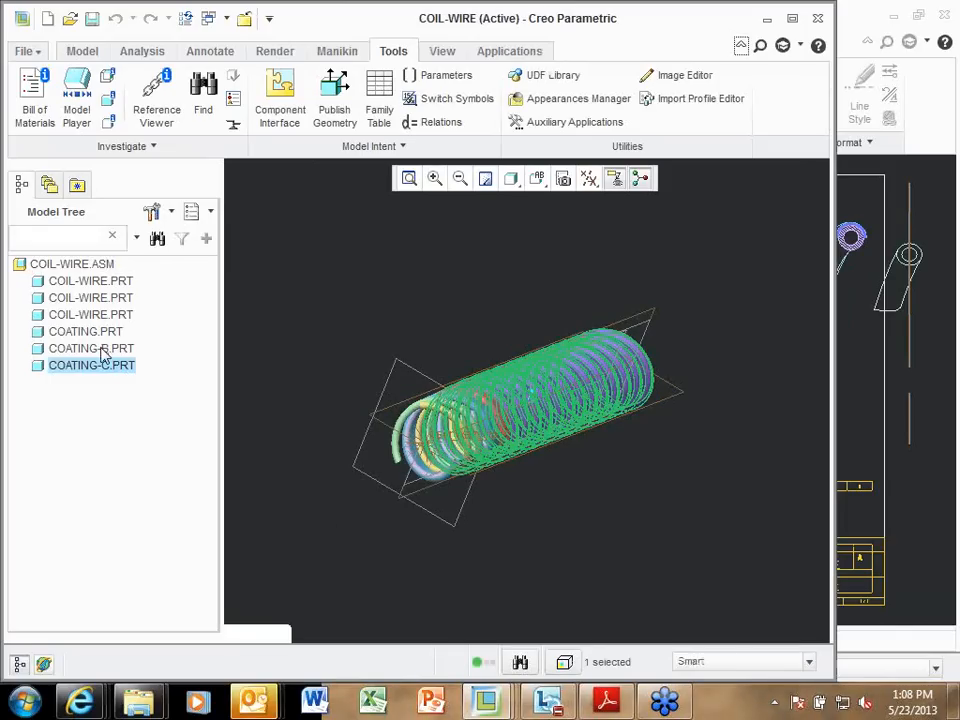
Set the model tree filters to show features, placement folders, annotations, suppressed objects, envelope components and copied references
click(152, 212)
click(181, 244)
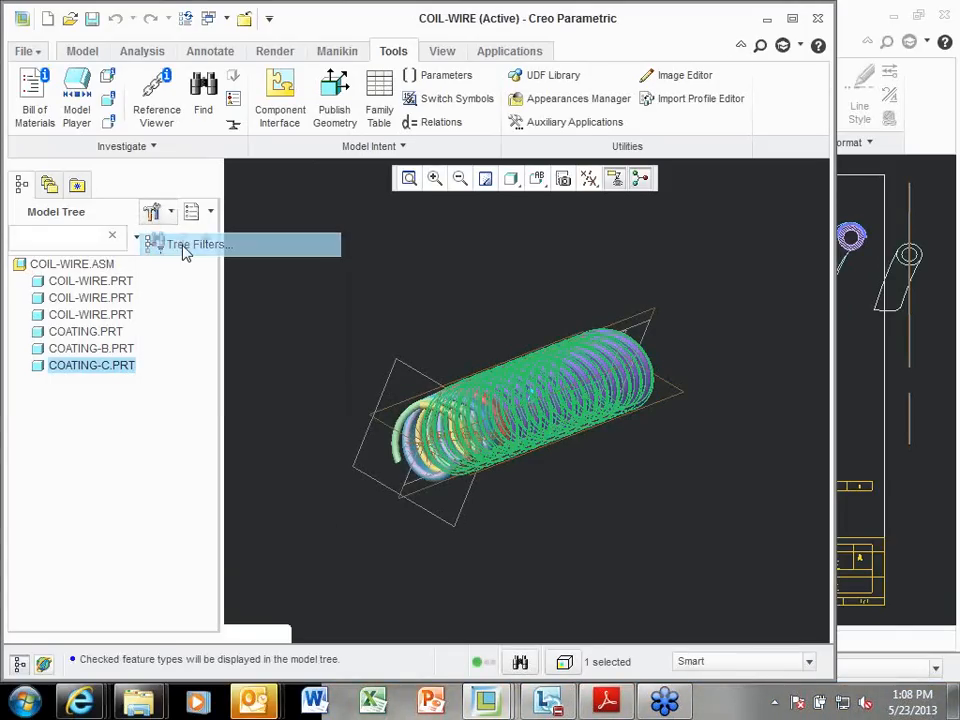
click(235, 251)
click(236, 272)
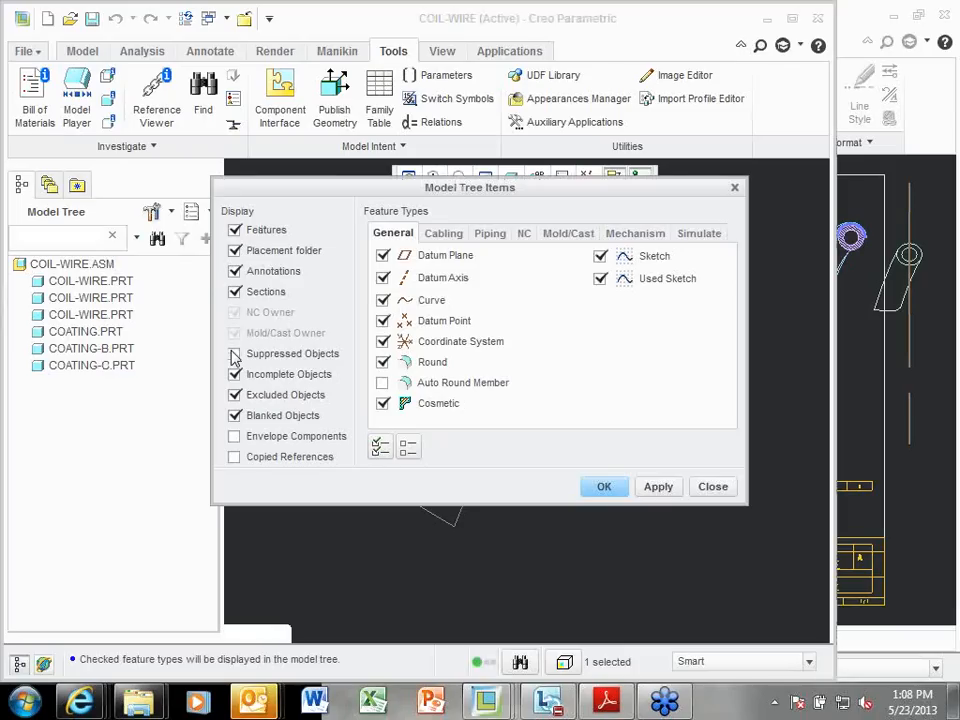
click(234, 354)
click(234, 436)
click(234, 457)
click(670, 494)
click(713, 487)
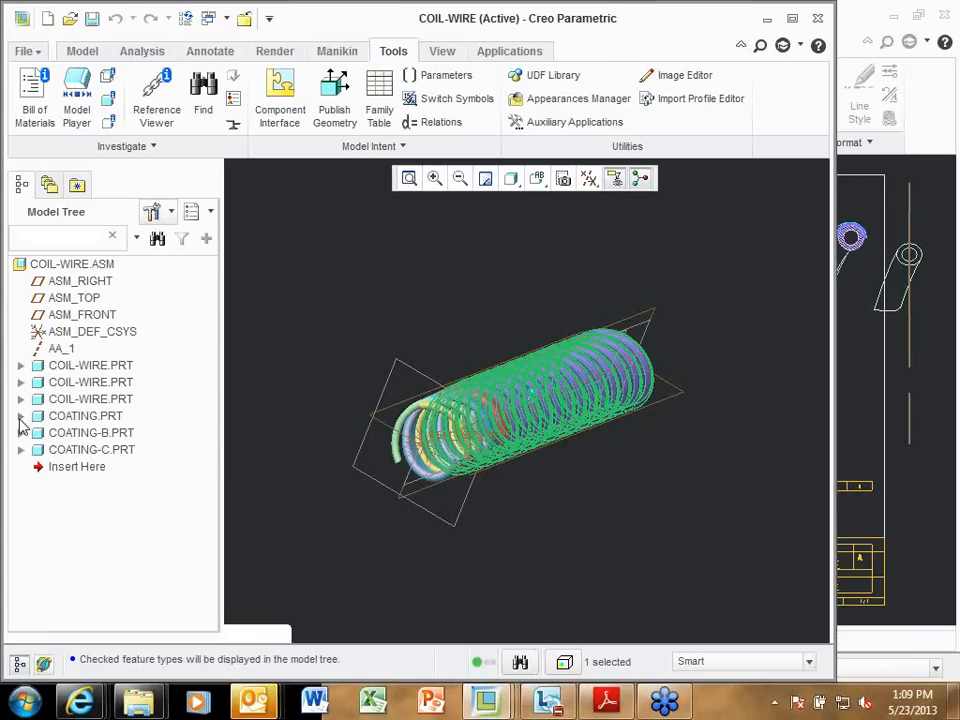
Expand COATING.PRT in the model tree and display the dimensions of its Surface id 7 feature for inspection
click(19, 418)
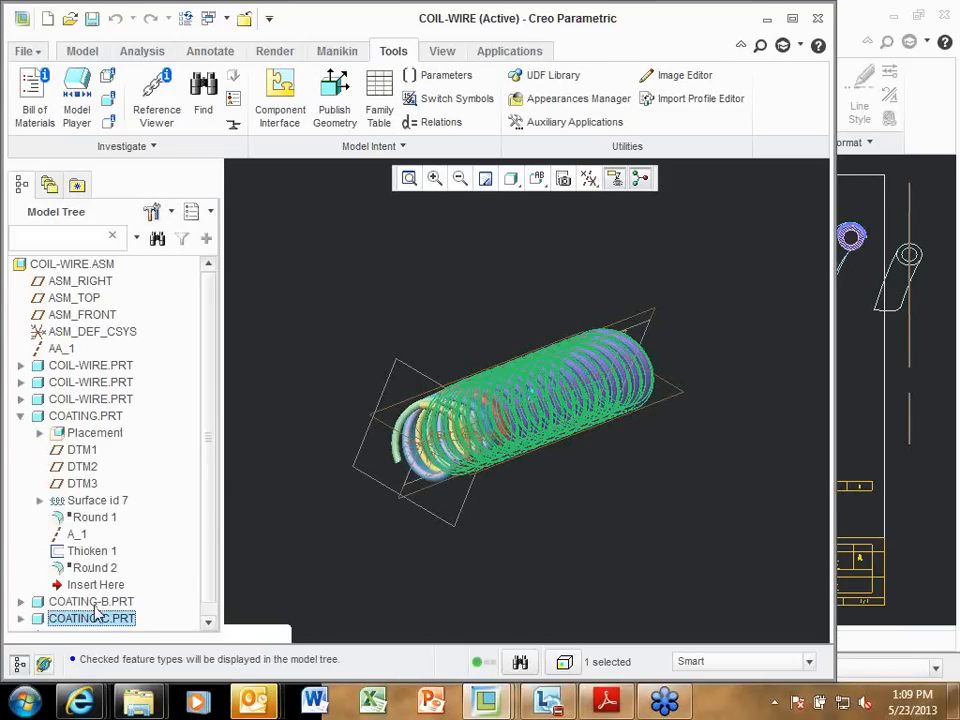
click(94, 502)
right_click(94, 508)
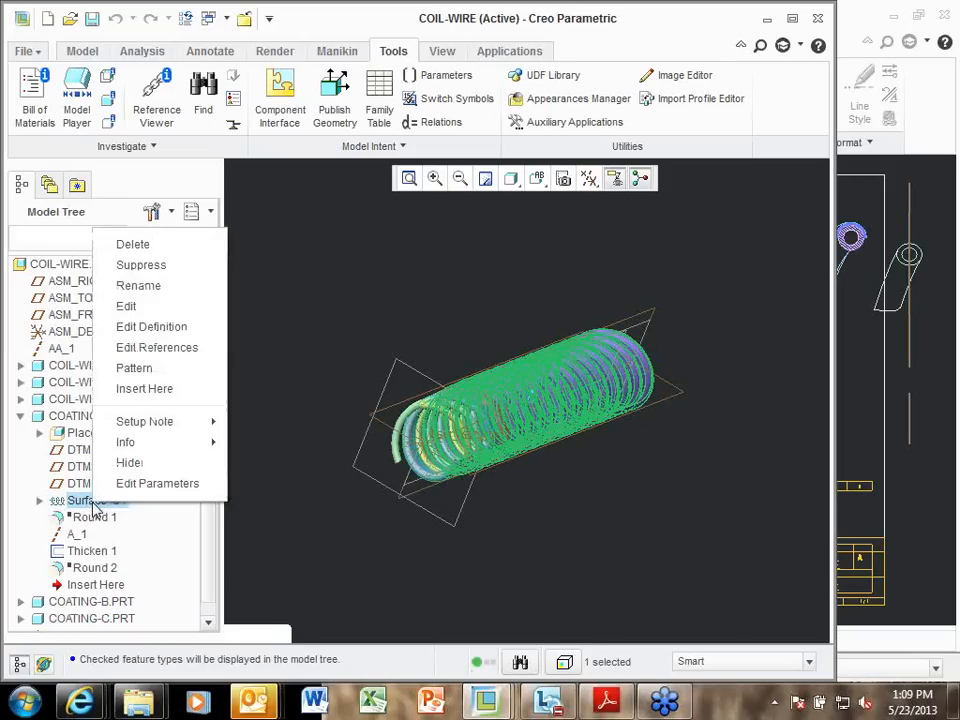
click(156, 310)
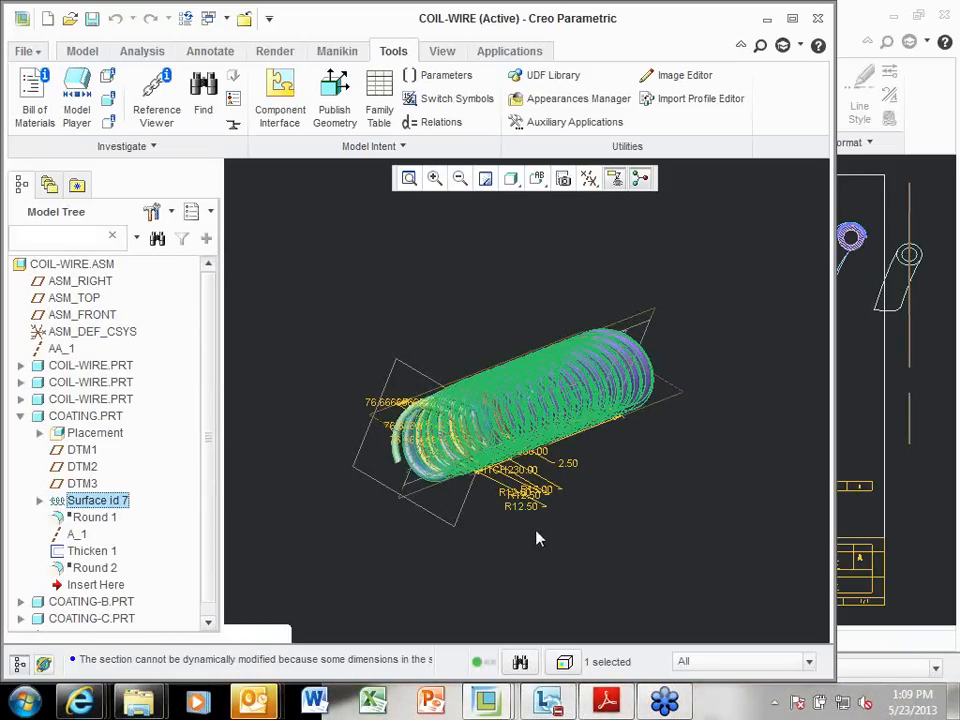
scroll(493, 510, up, 3)
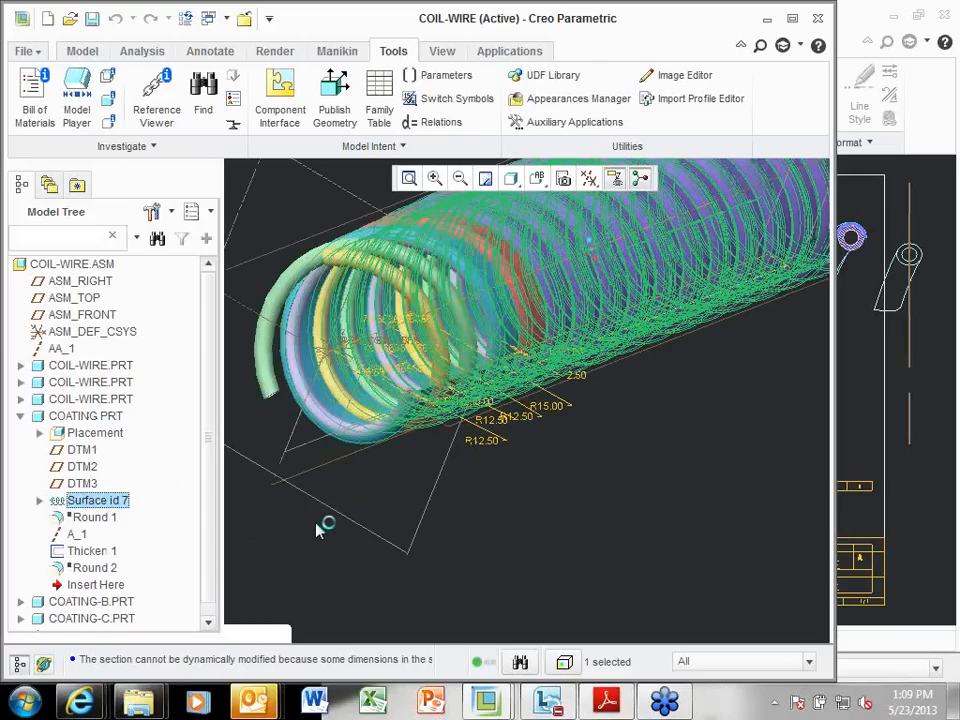
scroll(334, 523, down, 3)
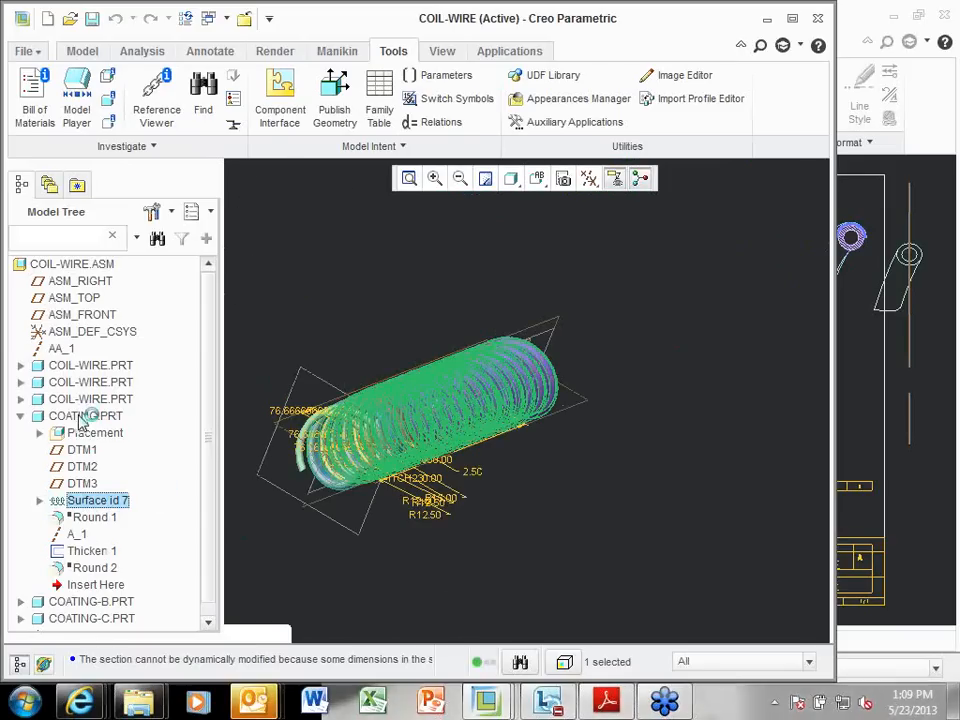
Open COATING.PRT in its own window and expand Surface id 7 to list its sections
right_click(80, 415)
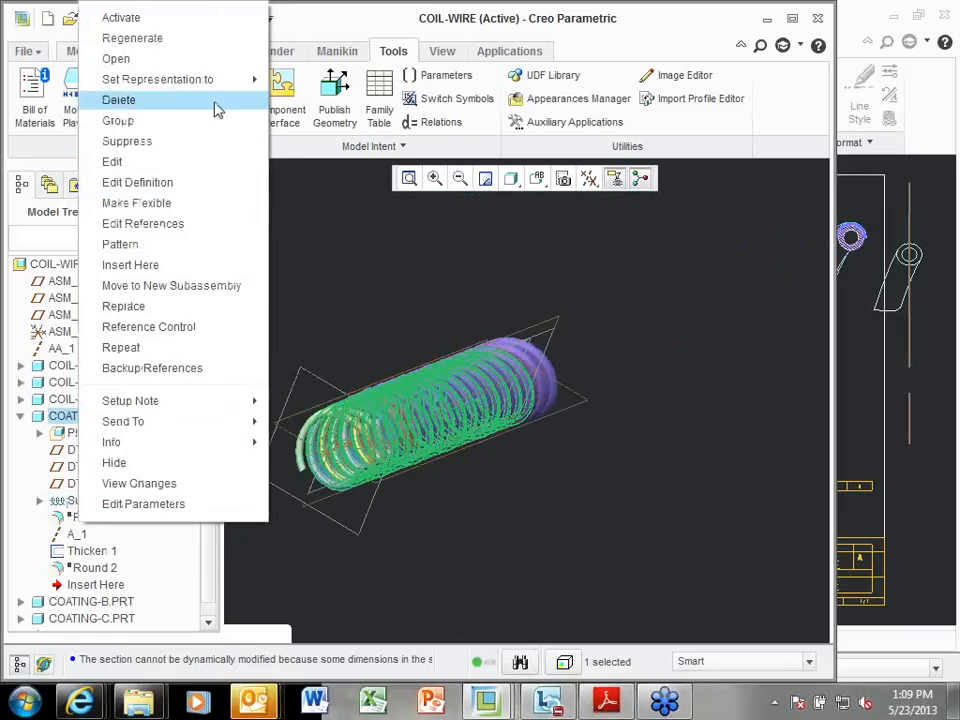
click(188, 59)
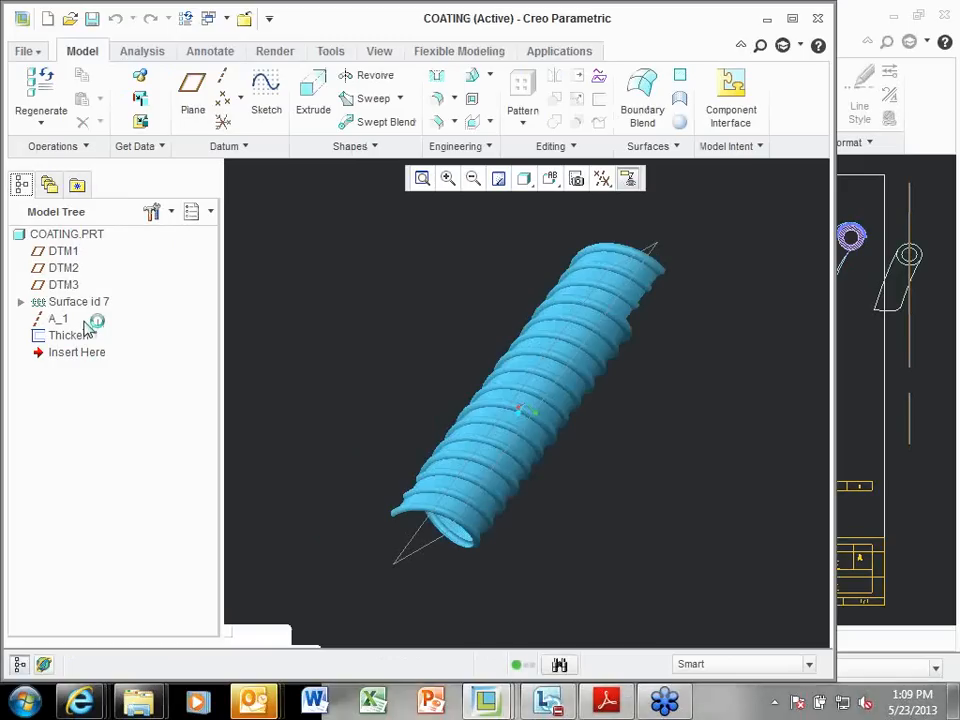
click(20, 302)
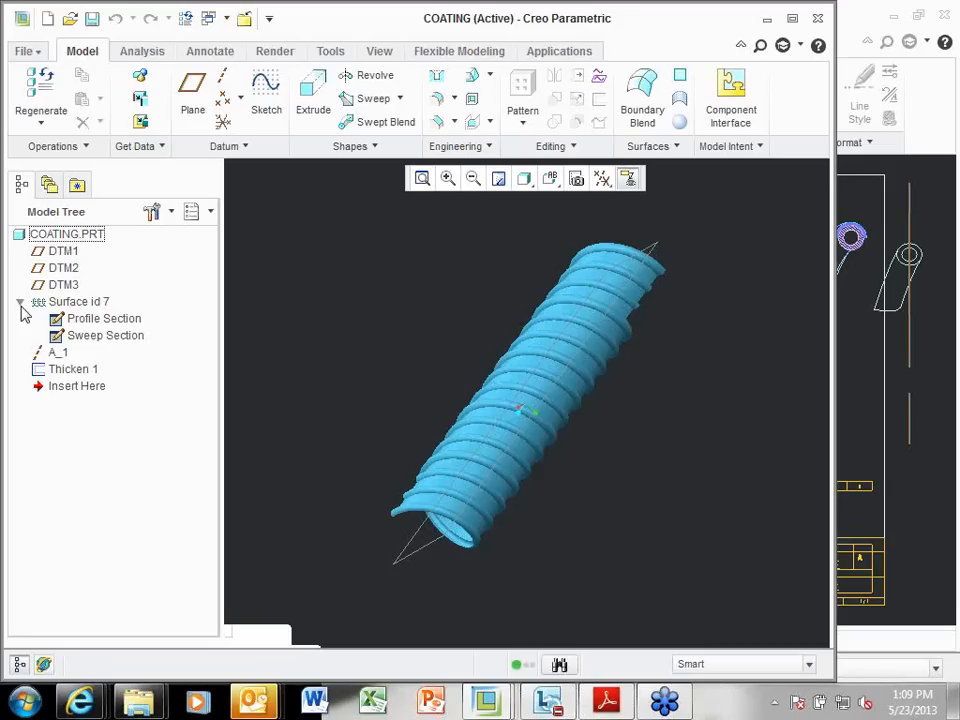
Display the dimensions of the Profile Section of Surface id 7
click(104, 319)
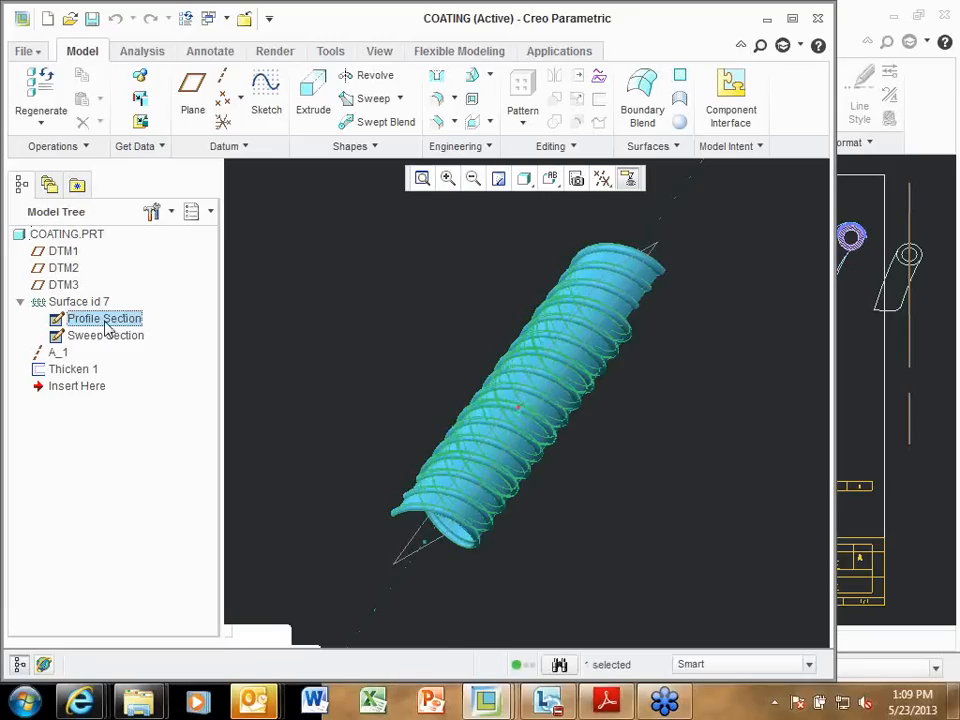
right_click(105, 327)
click(138, 338)
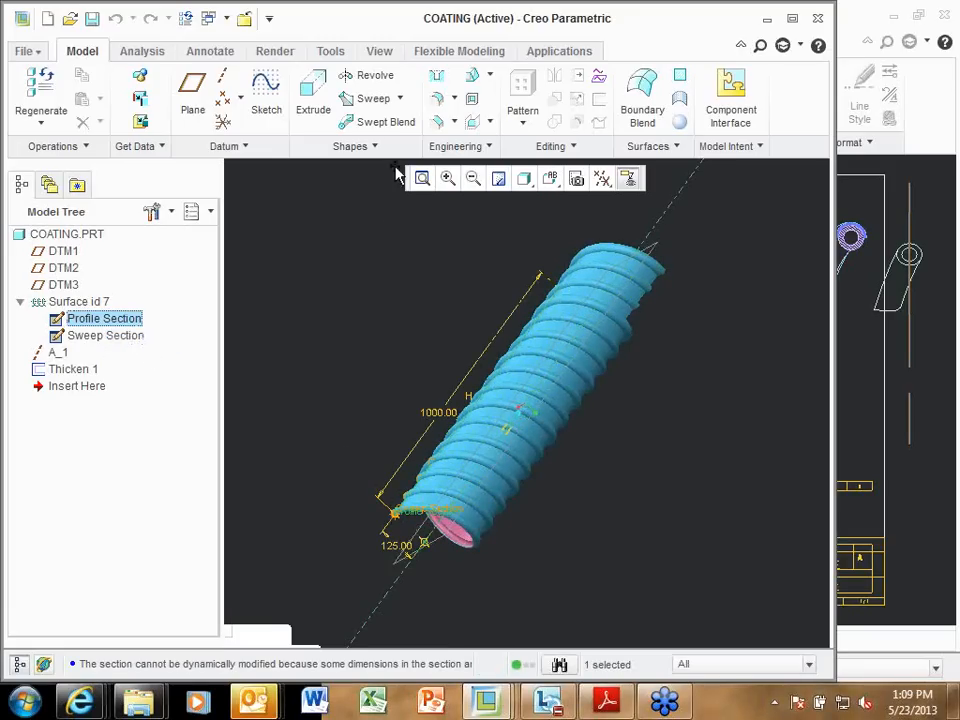
Inspect the properties of the Profile Section's 1000 mm length dimension without changing them
click(376, 53)
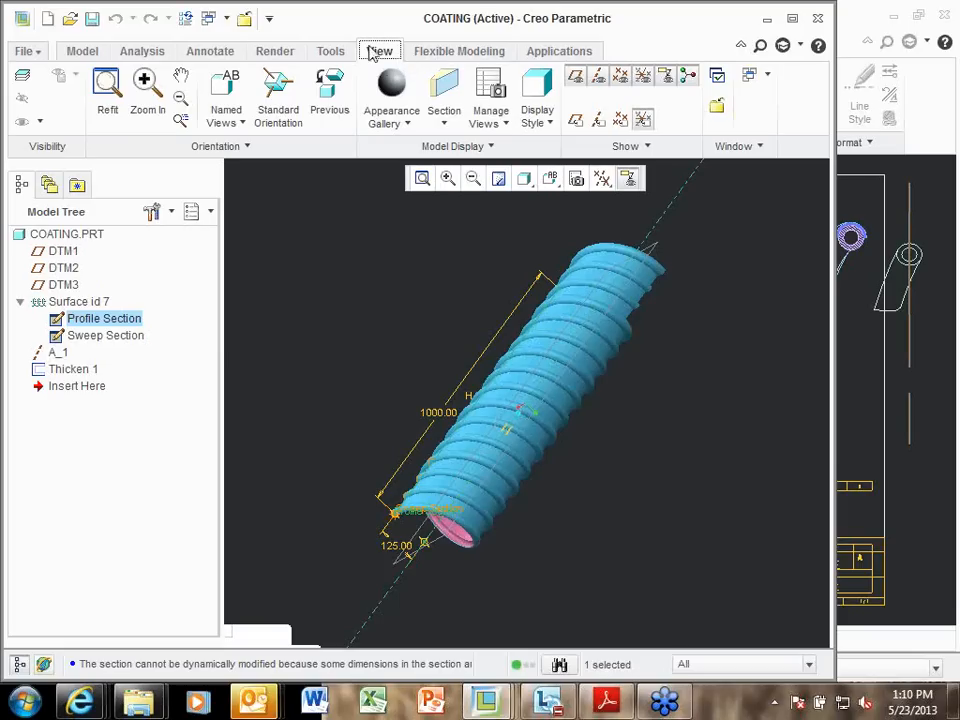
click(330, 51)
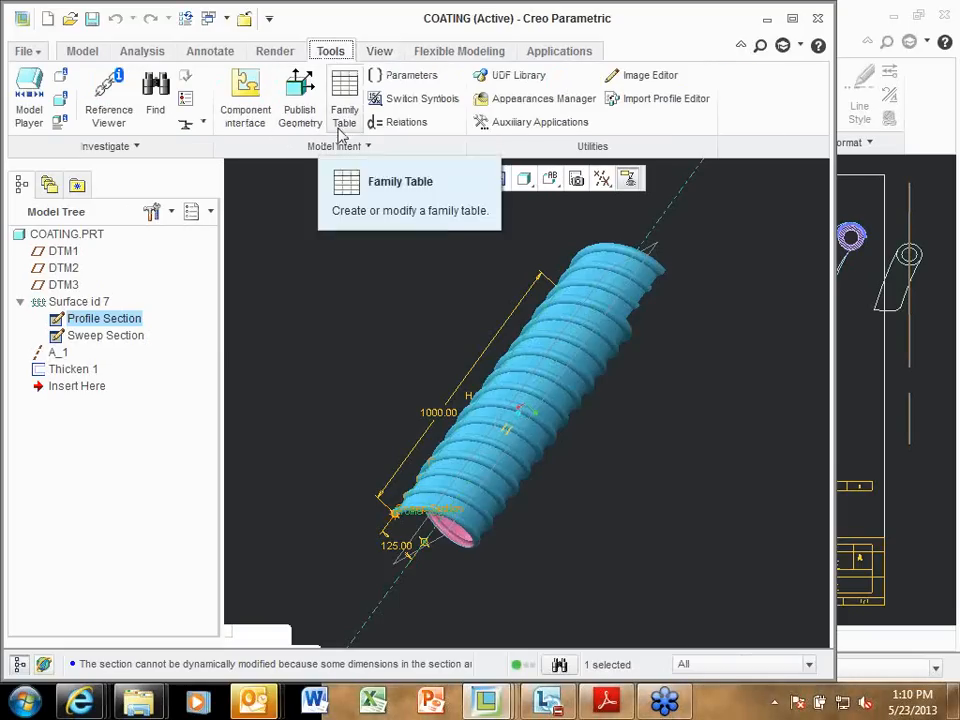
right_click(448, 418)
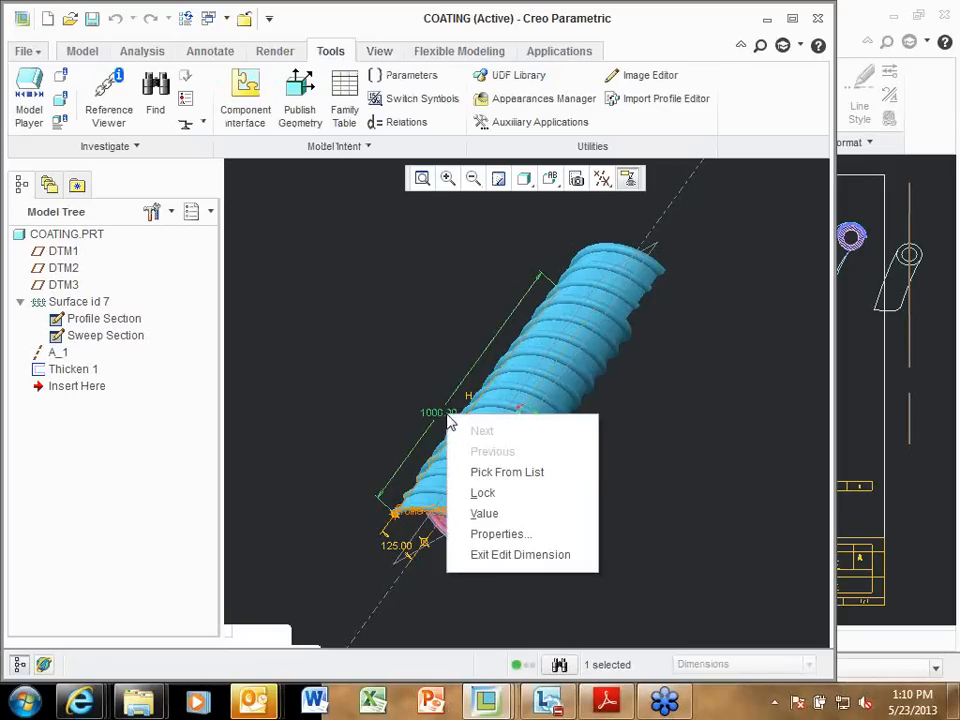
click(495, 535)
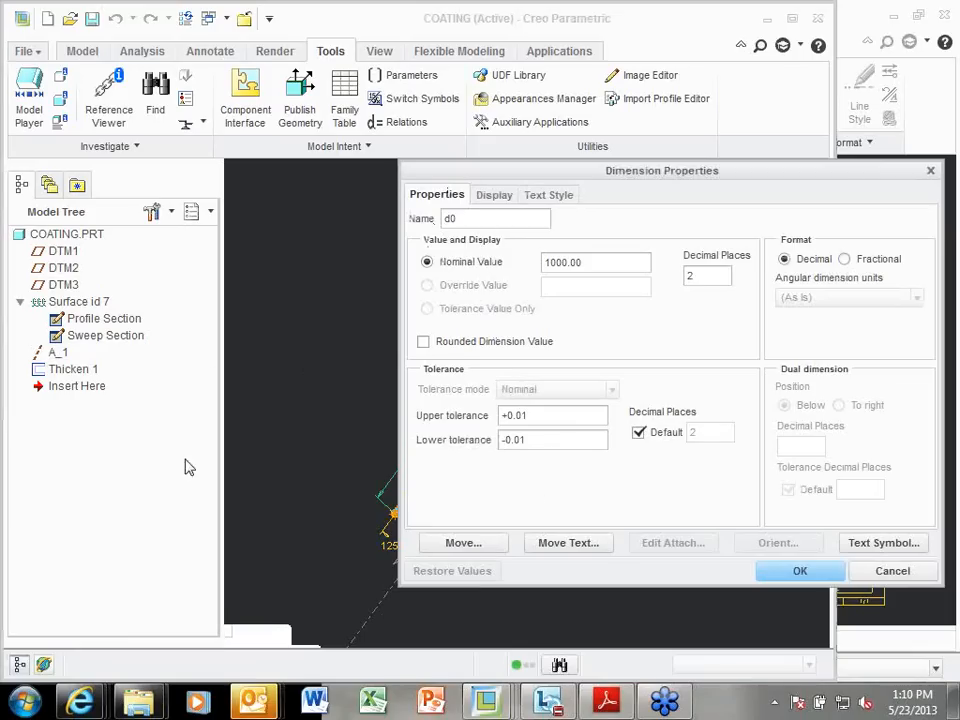
click(822, 571)
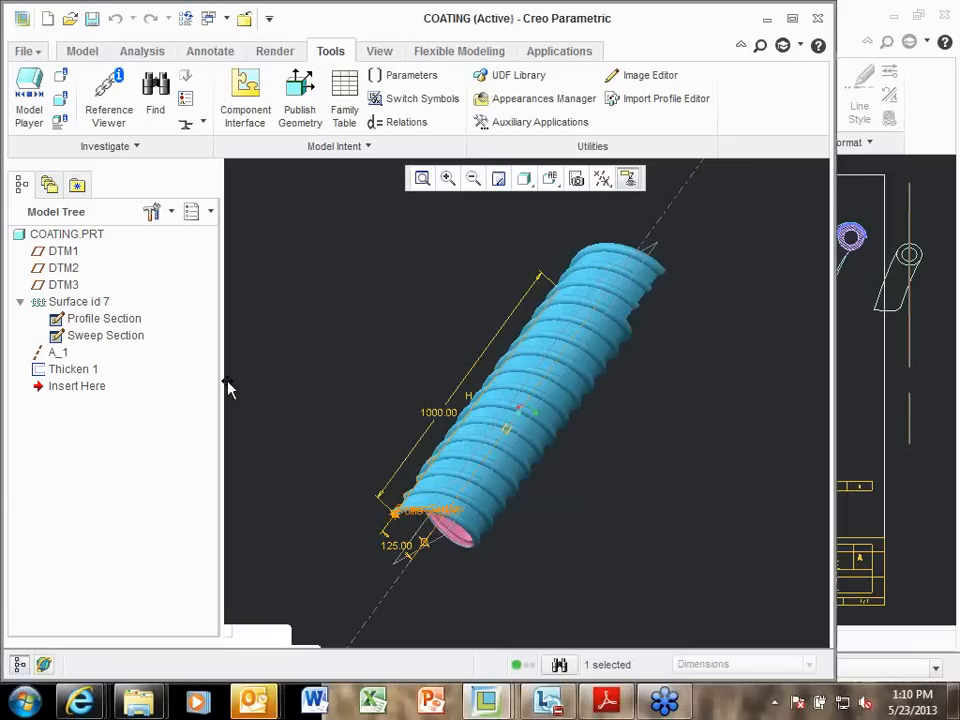
Display the dimensions of the Sweep Section of Surface id 7 and close the COATING part window
click(92, 336)
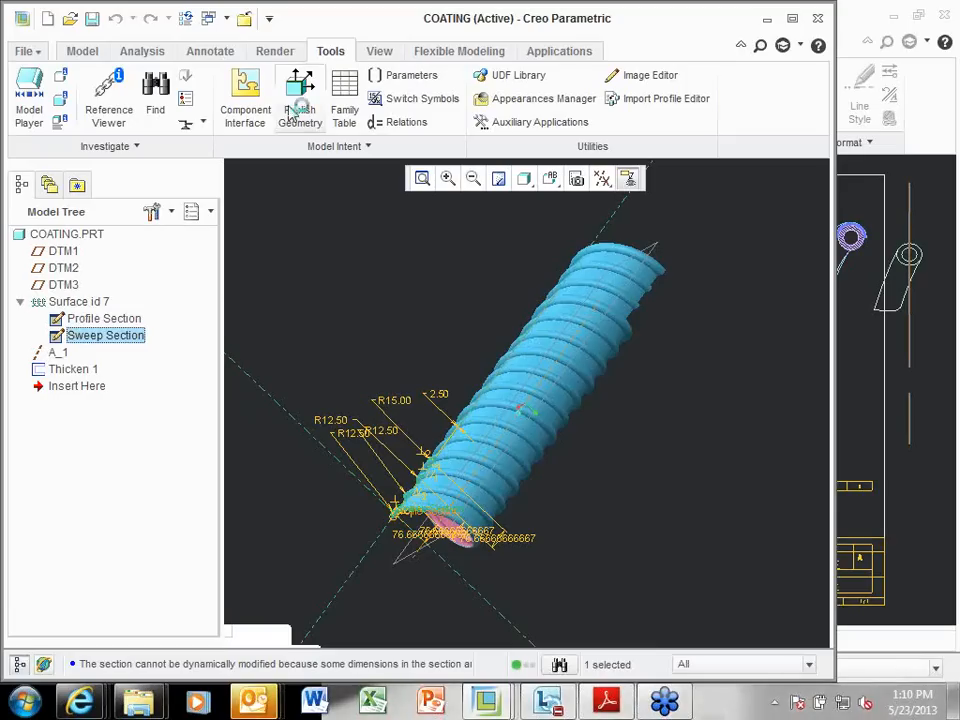
click(249, 21)
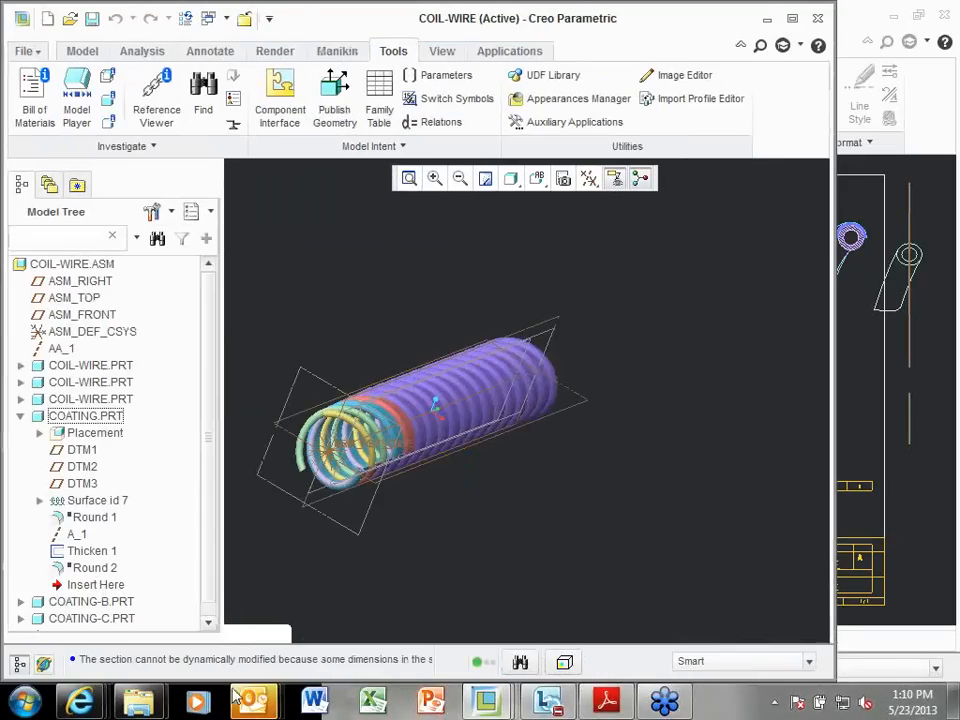
Collapse COATING.PRT in the model tree and close the assembly window to return to the COIL-WIRE drawing
click(21, 416)
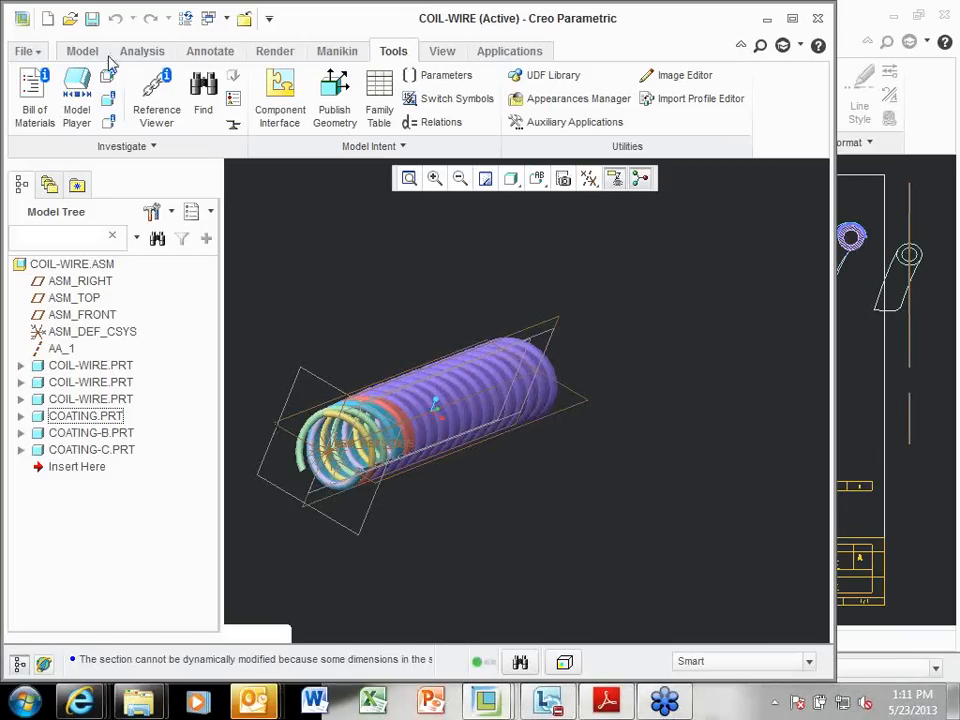
click(246, 19)
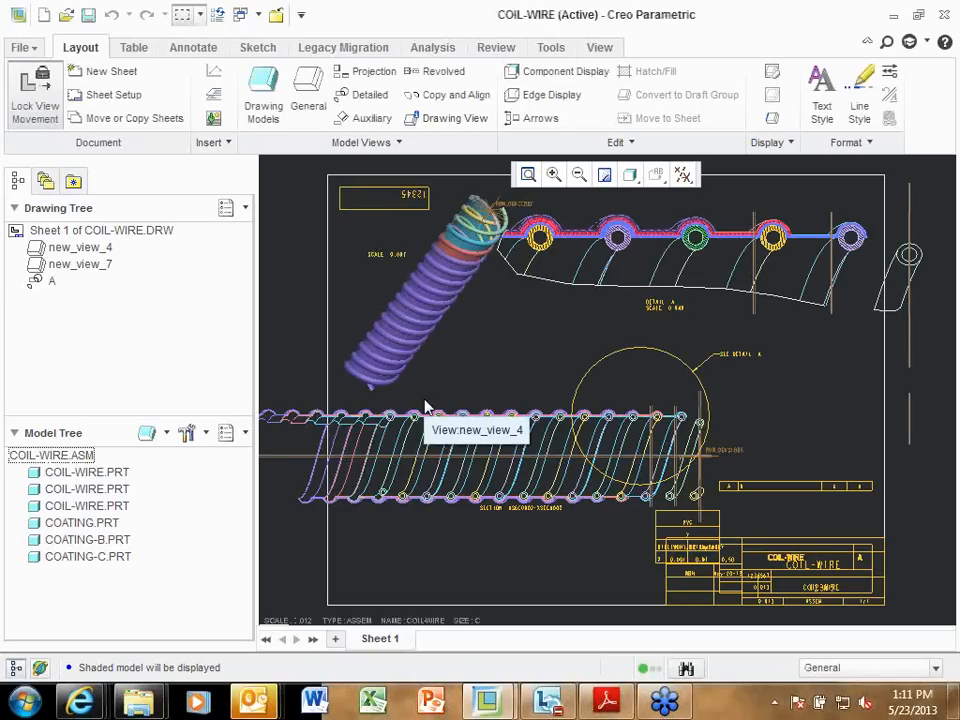
click(425, 405)
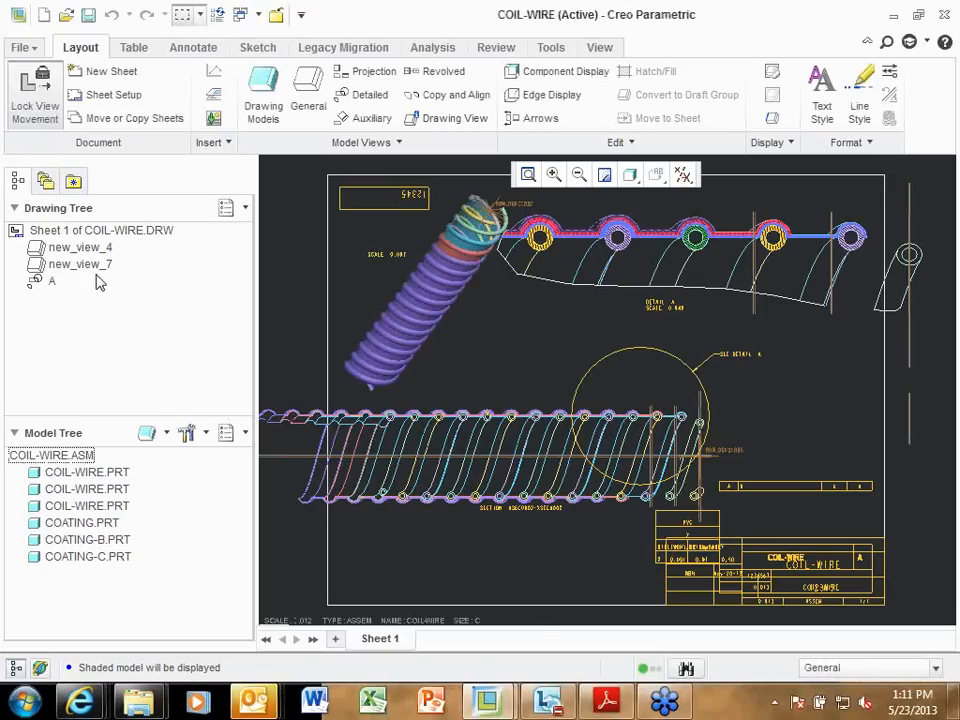
click(22, 50)
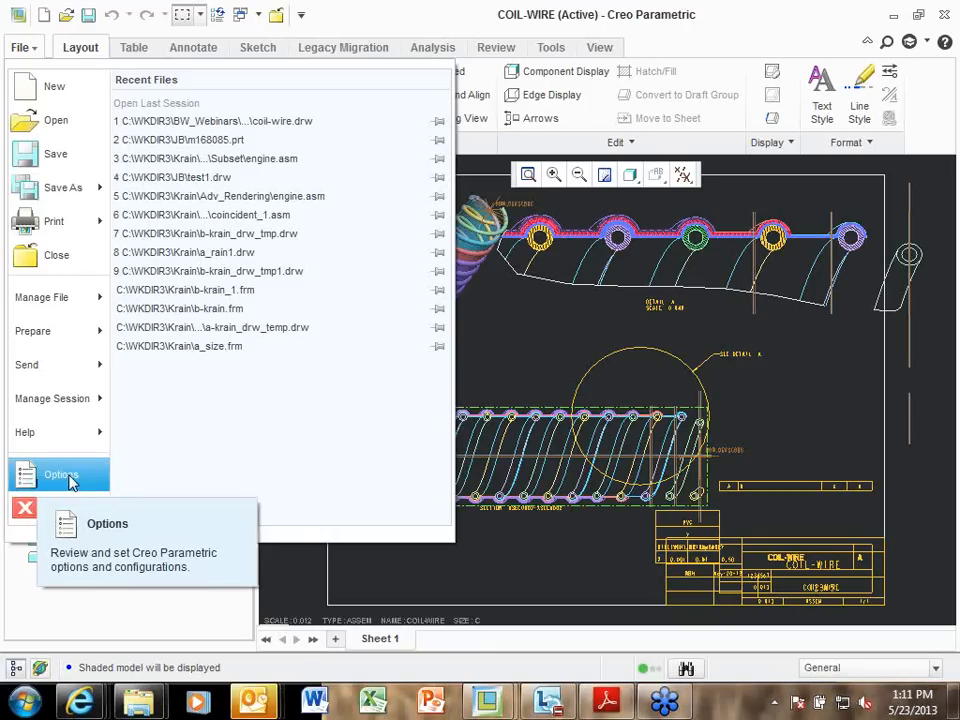
mouse_move(48, 332)
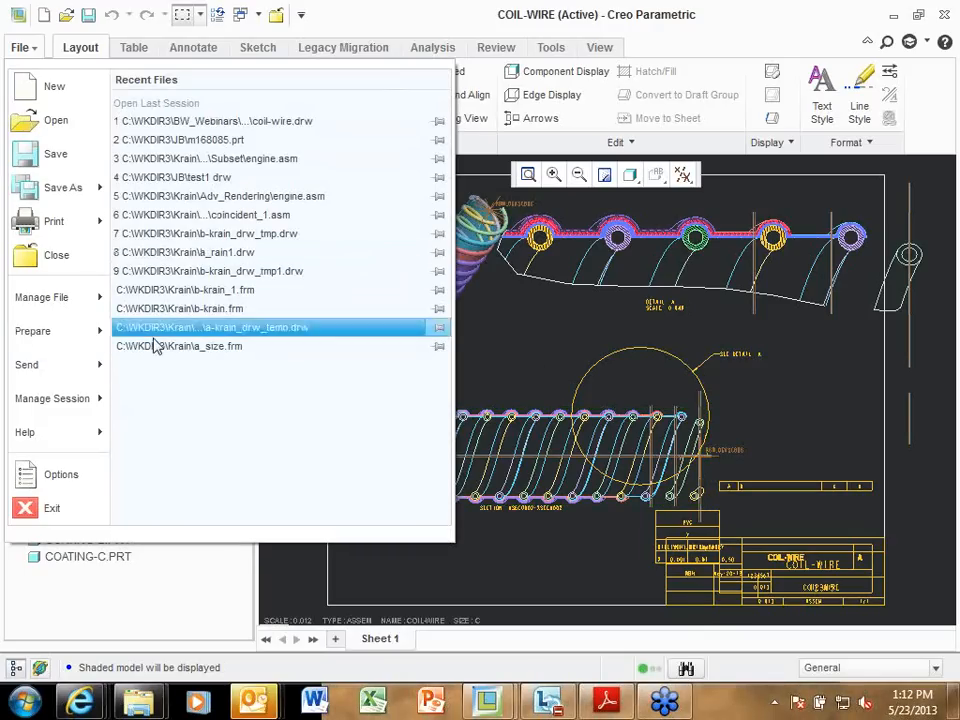
key(Escape)
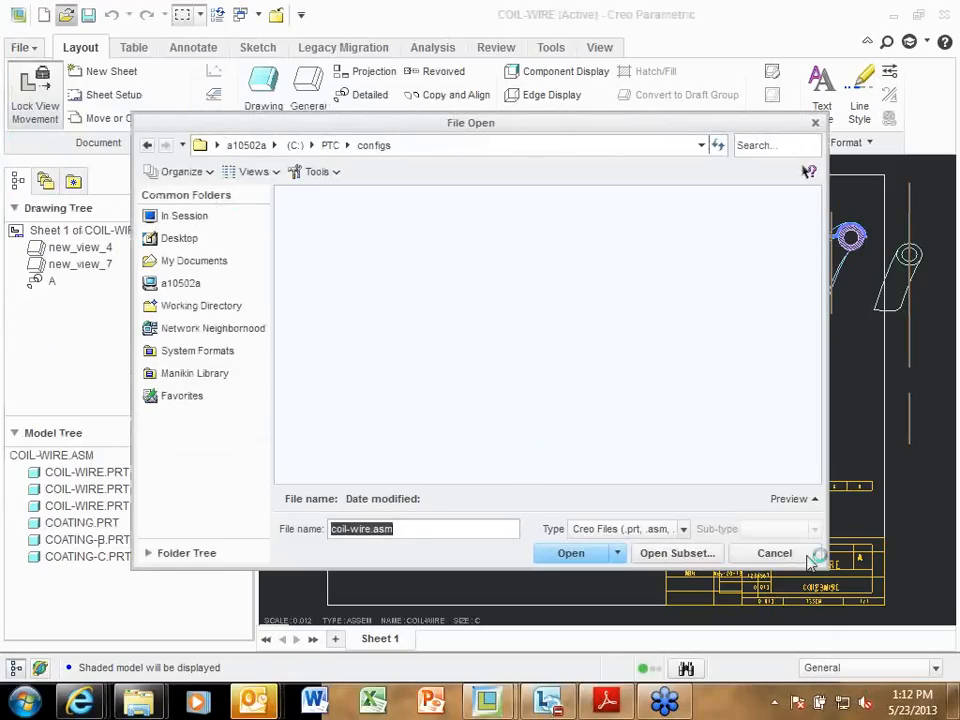
click(805, 553)
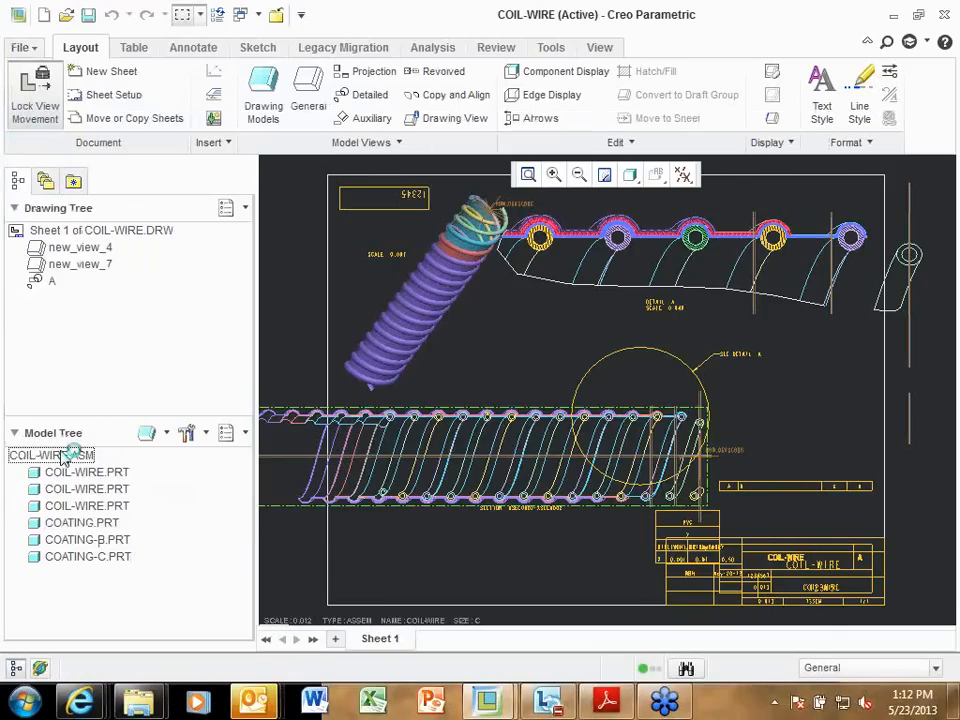
Open COIL-WIRE.ASM in its own window from the drawing's model tree
click(40, 455)
right_click(72, 457)
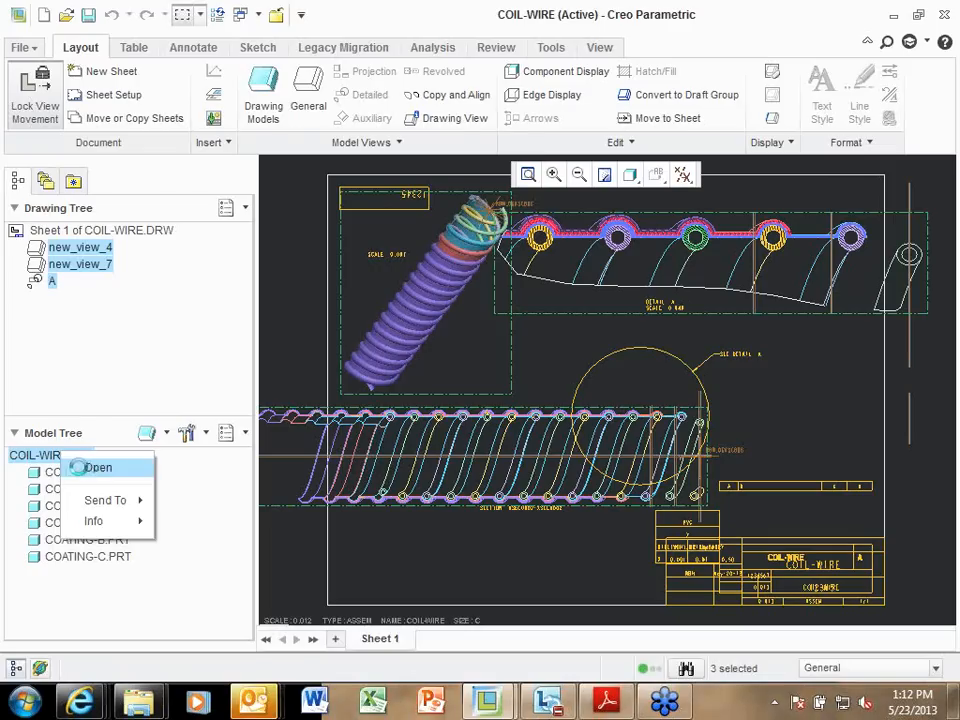
click(78, 465)
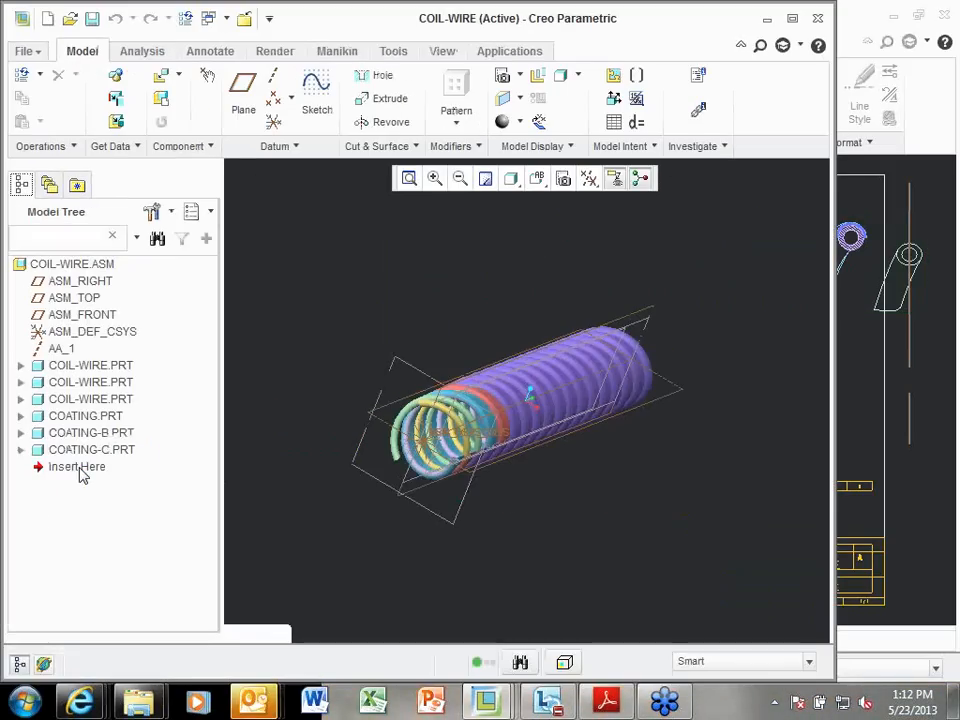
Open the Pro/Program listing of the COIL-WIRE assembly from its model properties and reposition the listing window
click(27, 52)
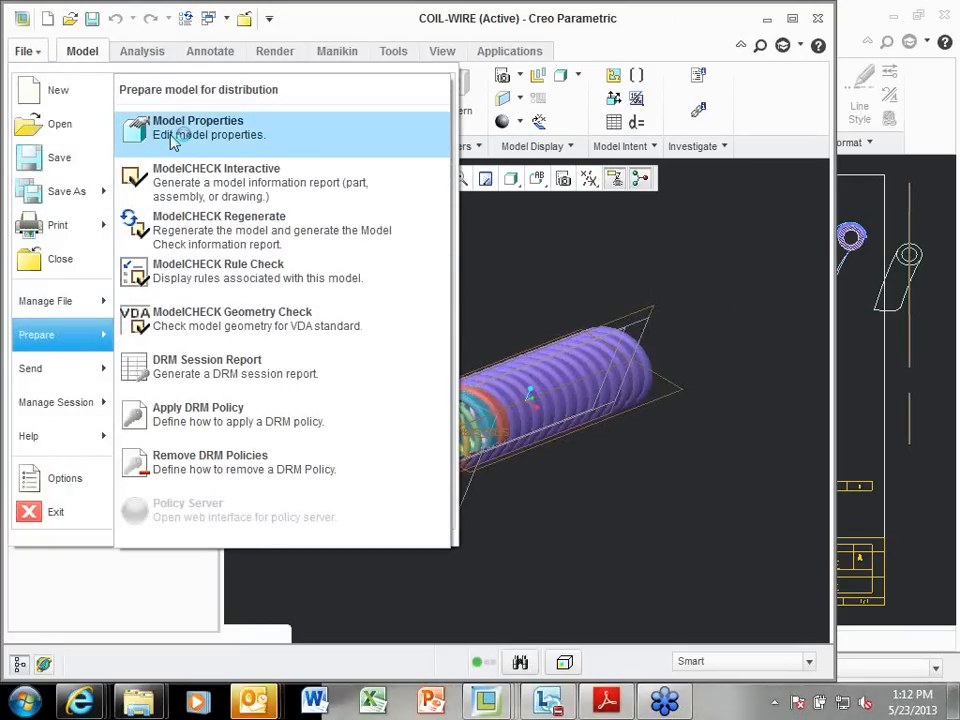
click(190, 128)
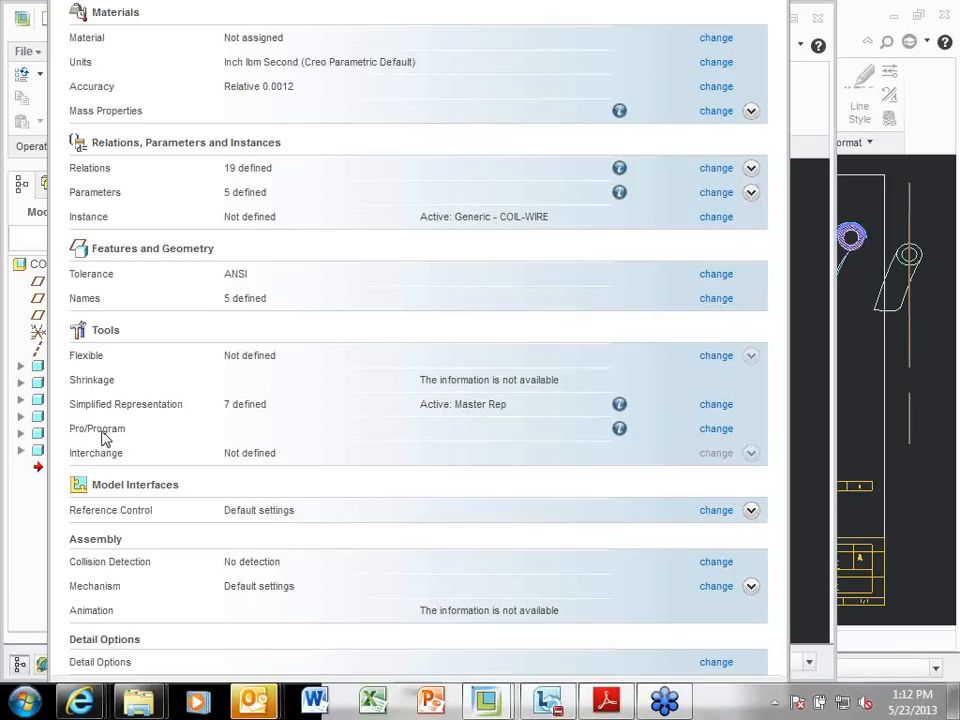
click(718, 429)
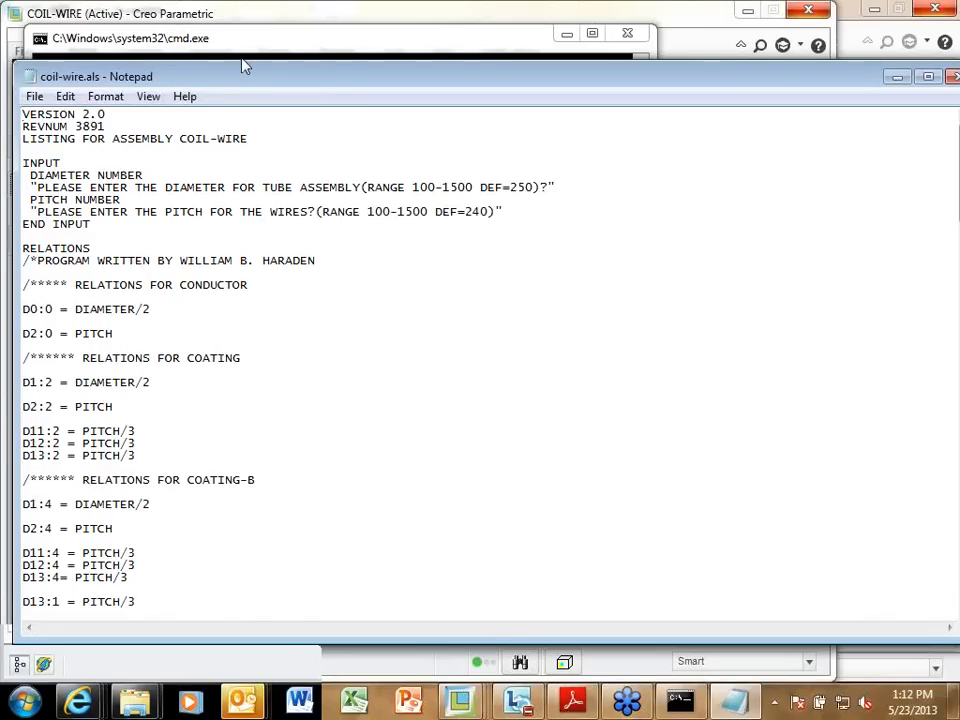
drag(242, 60, 252, 14)
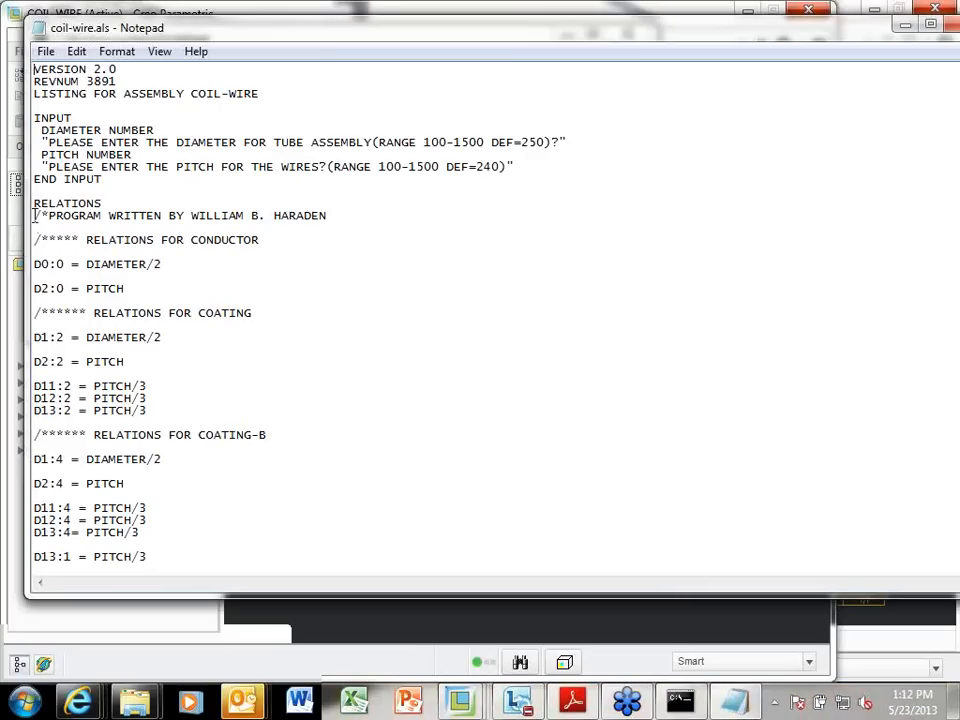
Highlight and examine the program's relations that drive the conductor and coatings from DIAMETER and PITCH, and clear the highlight
drag(33, 215, 150, 598)
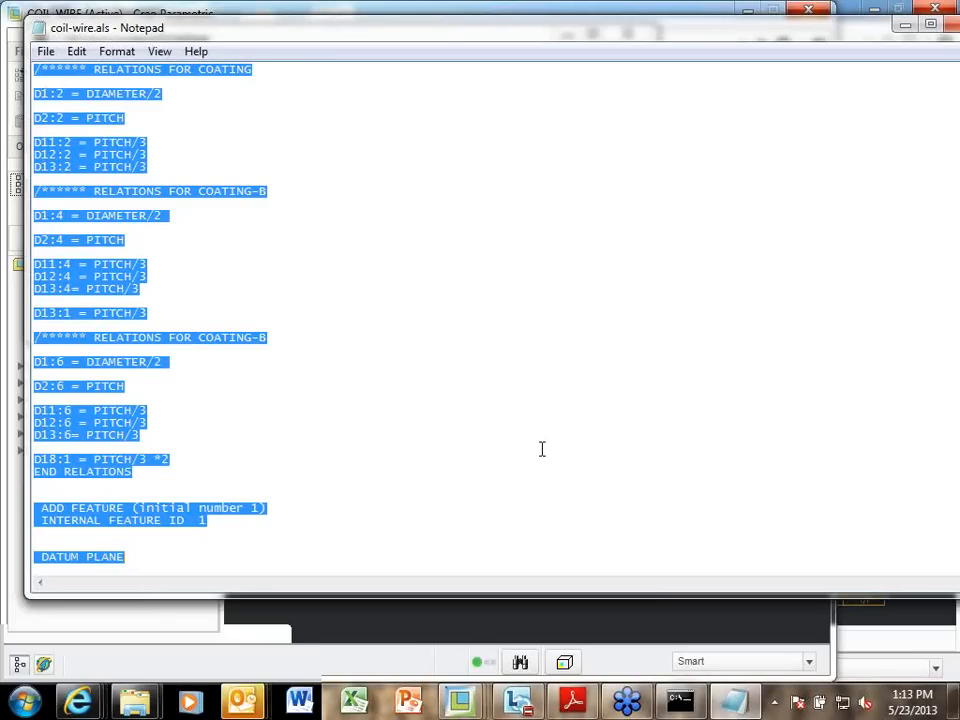
scroll(541, 449, up, 7)
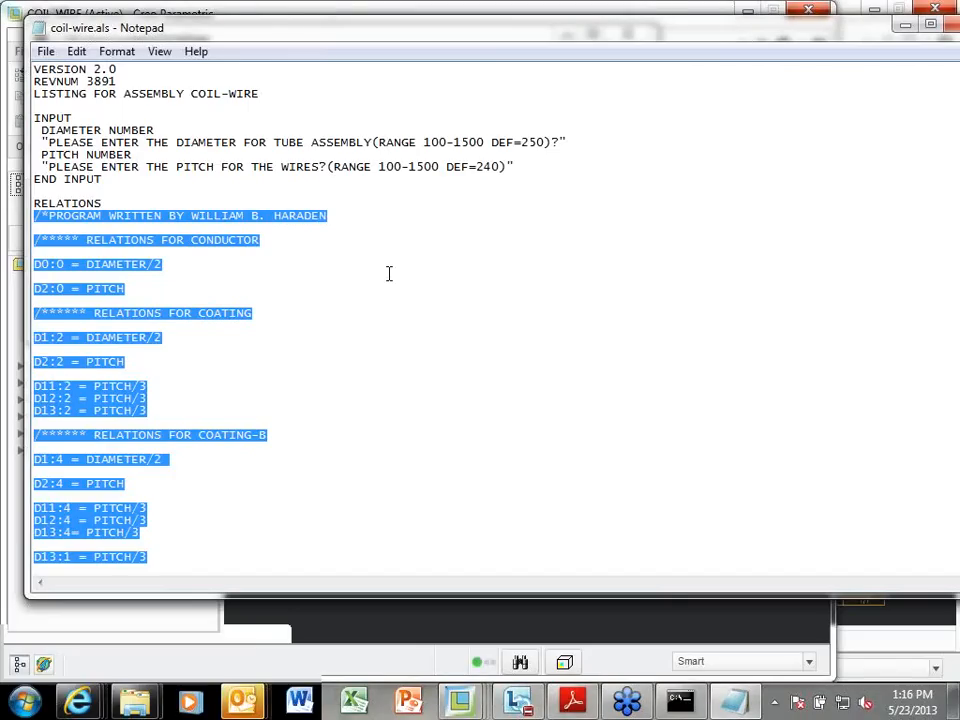
scroll(389, 273, down, 15)
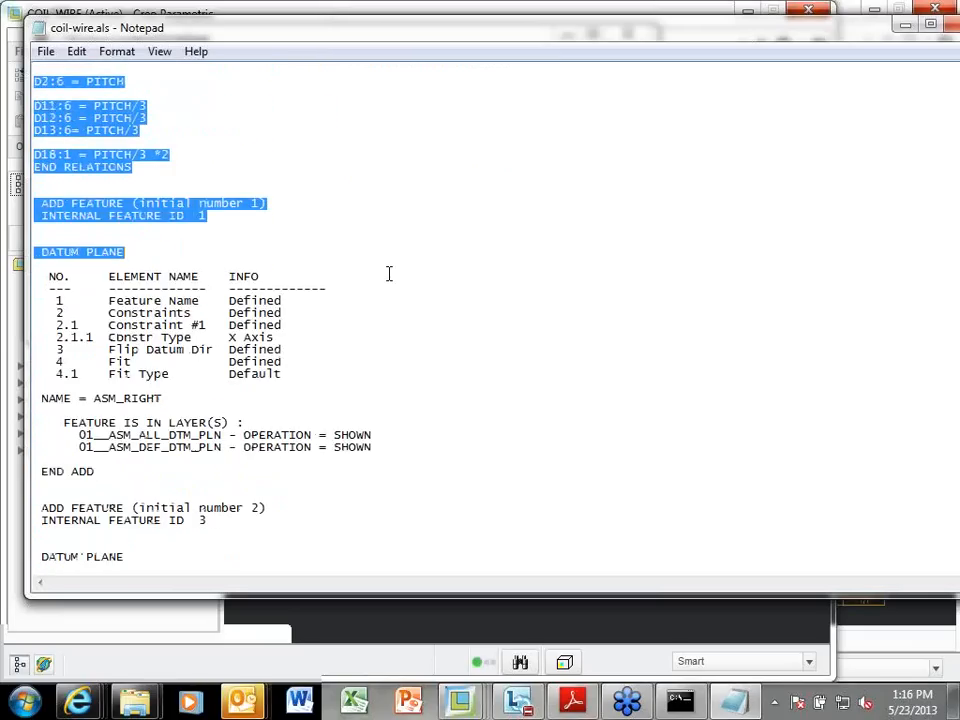
scroll(389, 273, down, 3)
click(389, 273)
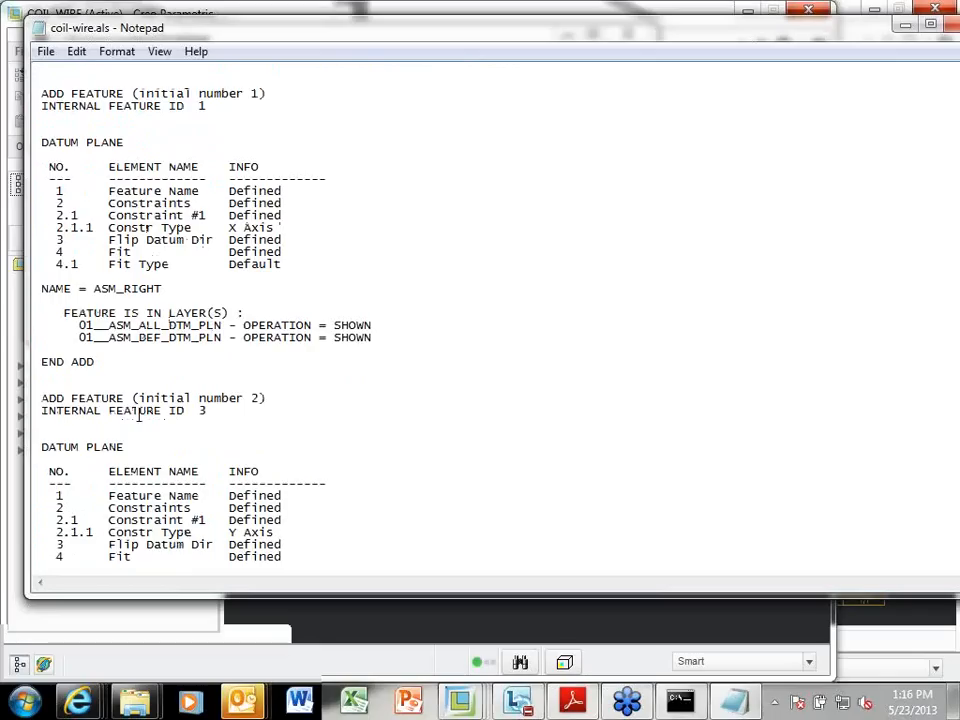
Examine the program's datum feature entries and the added COIL-WIRE and COATING parts, and close the coil-wire.als listing
scroll(139, 418, down, 7)
scroll(180, 510, down, 3)
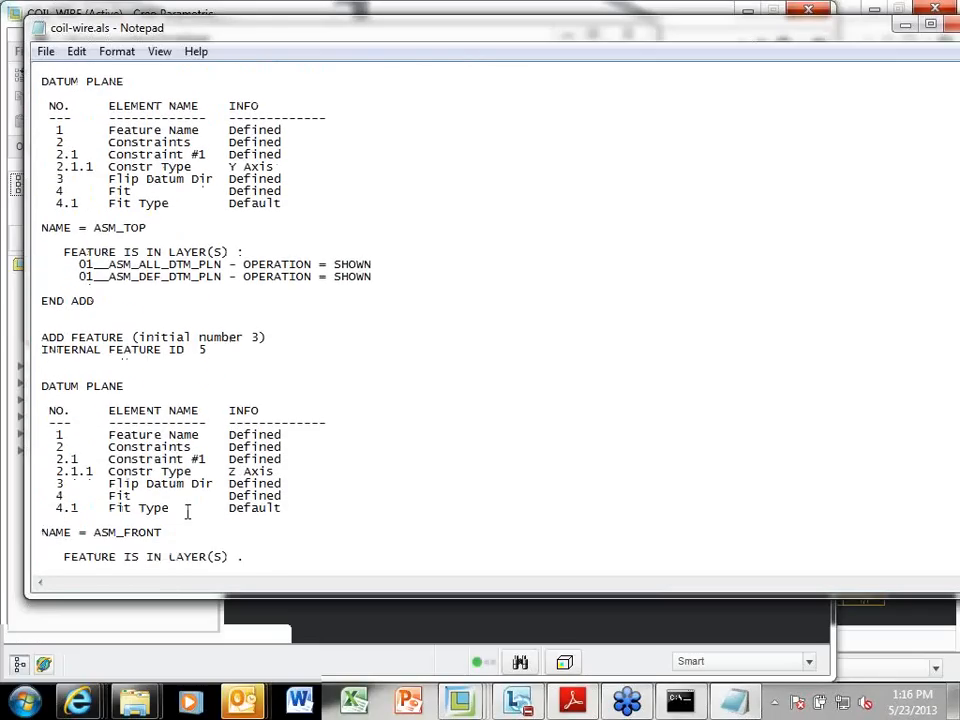
scroll(187, 512, down, 5)
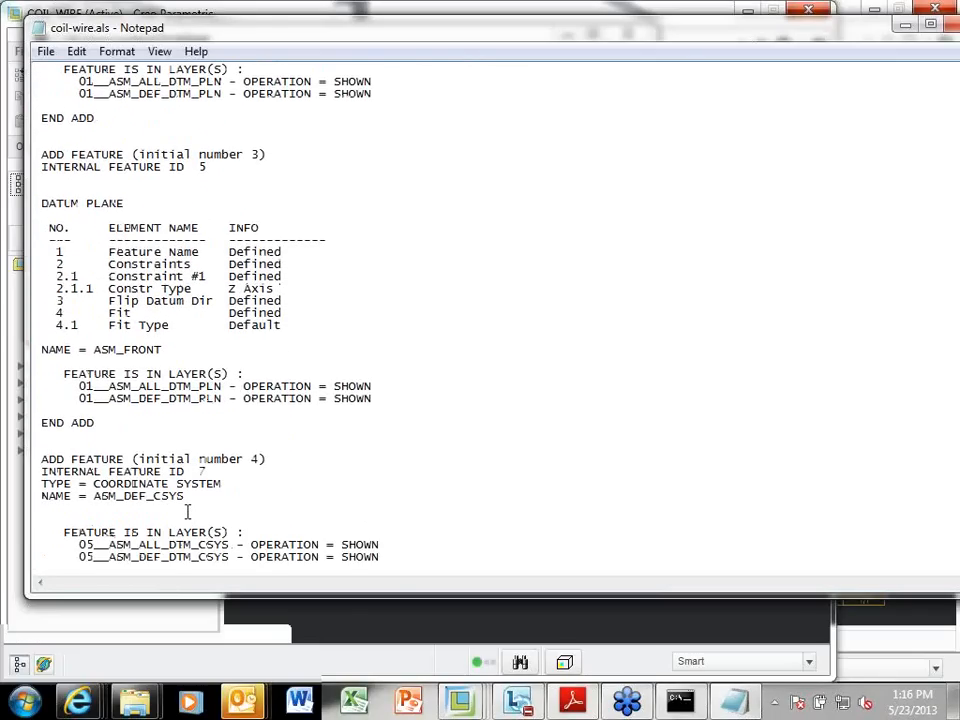
scroll(187, 512, down, 1)
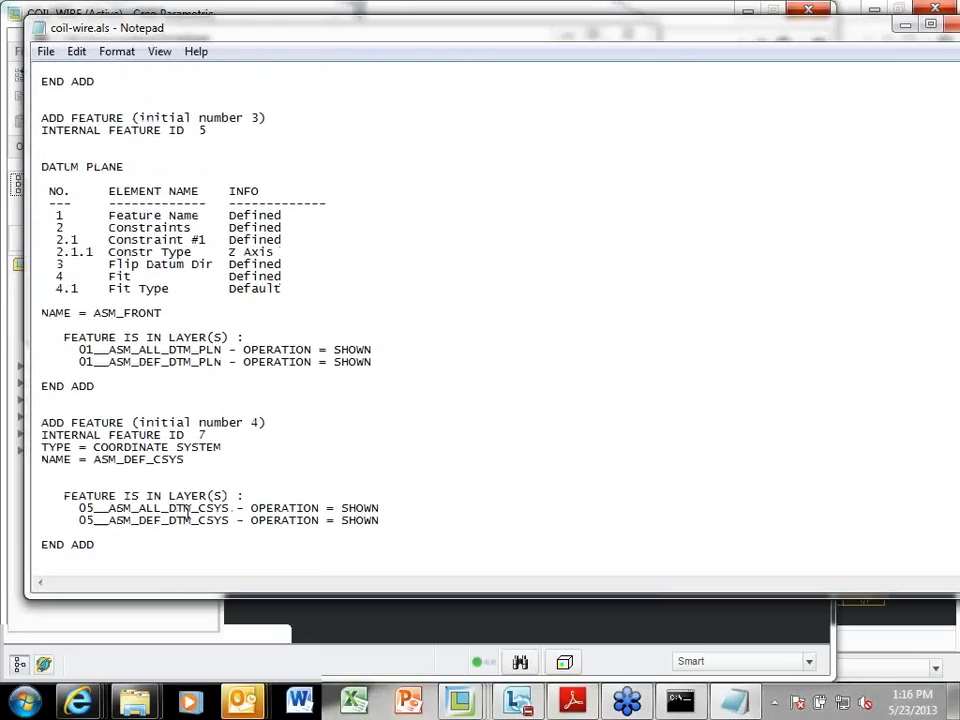
scroll(187, 512, down, 7)
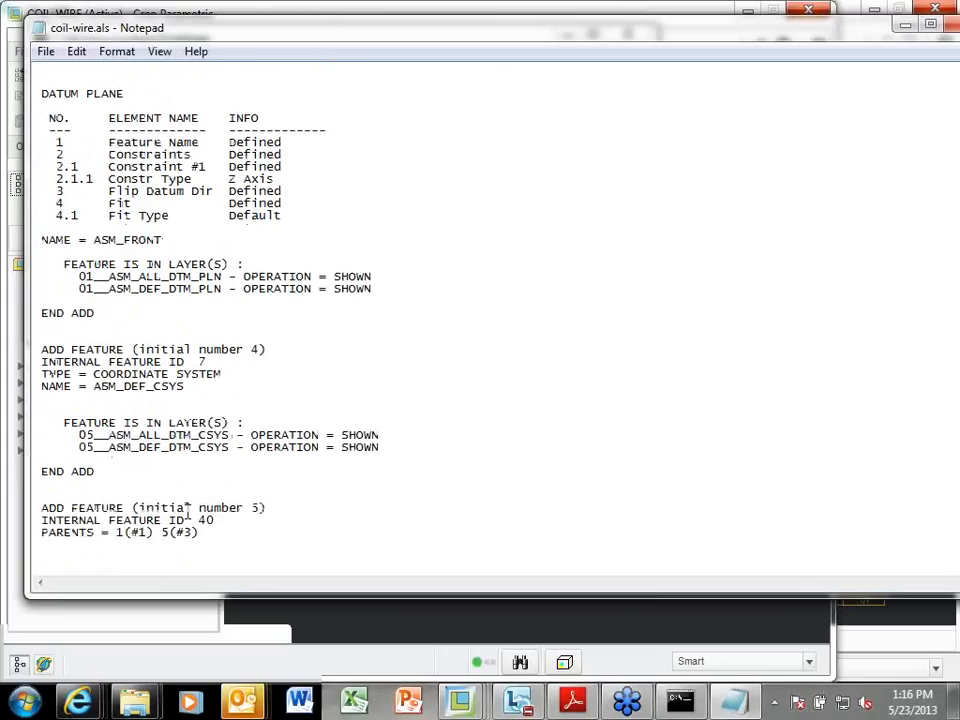
scroll(187, 512, down, 2)
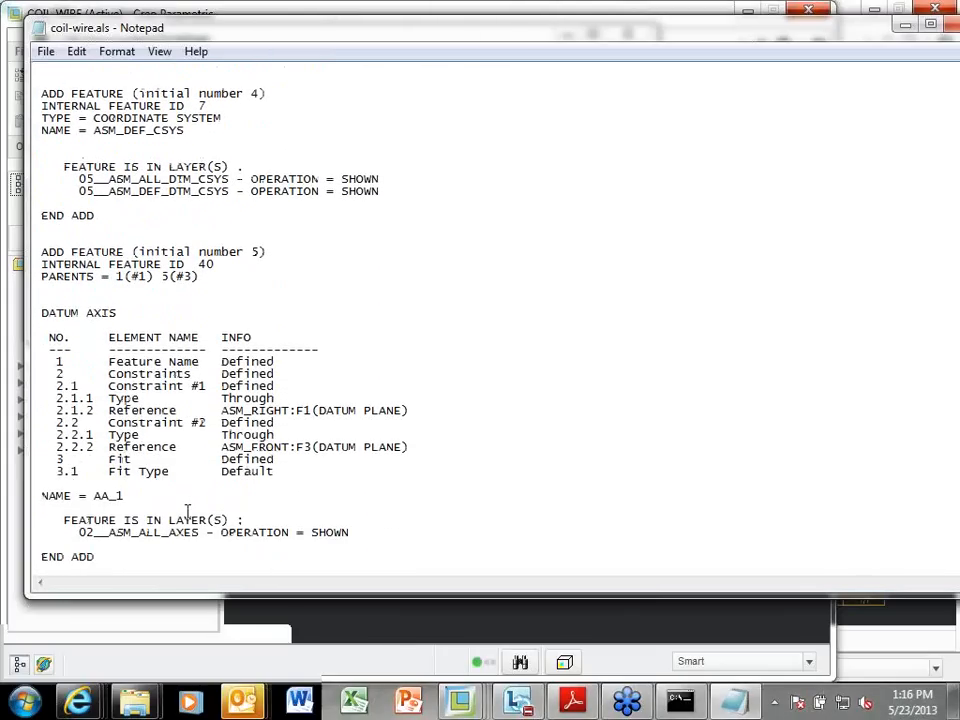
scroll(187, 512, down, 5)
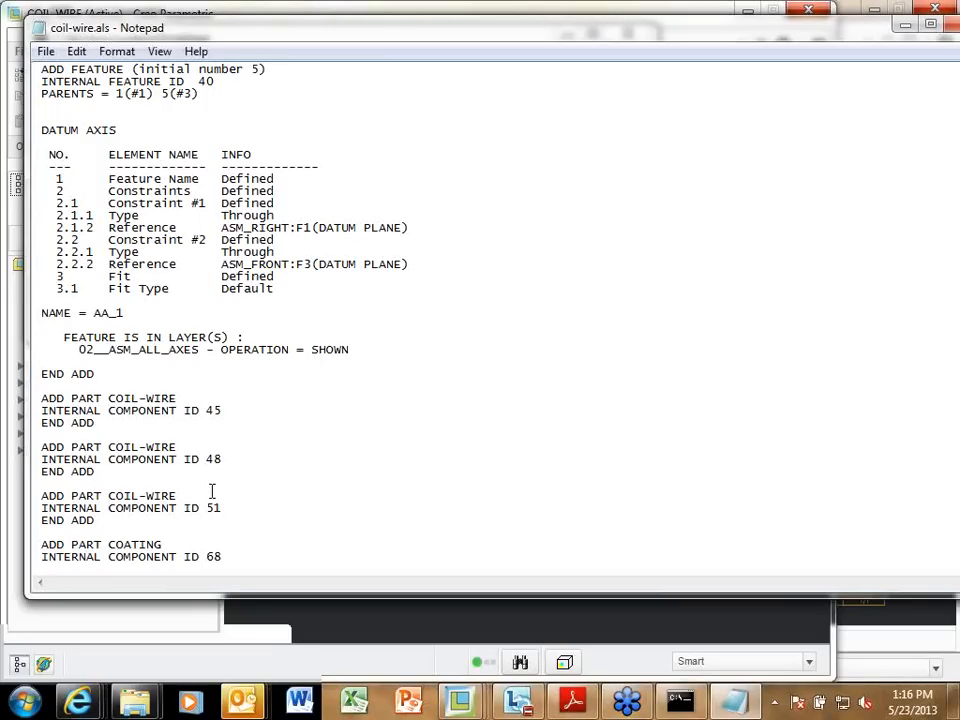
scroll(212, 491, down, 5)
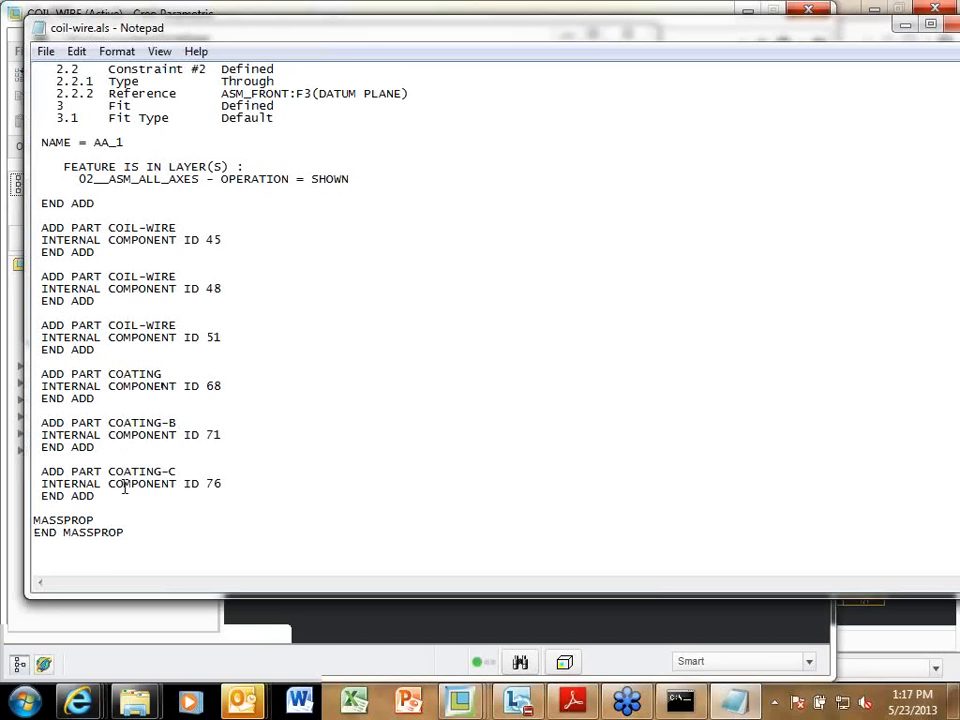
scroll(125, 487, up, 20)
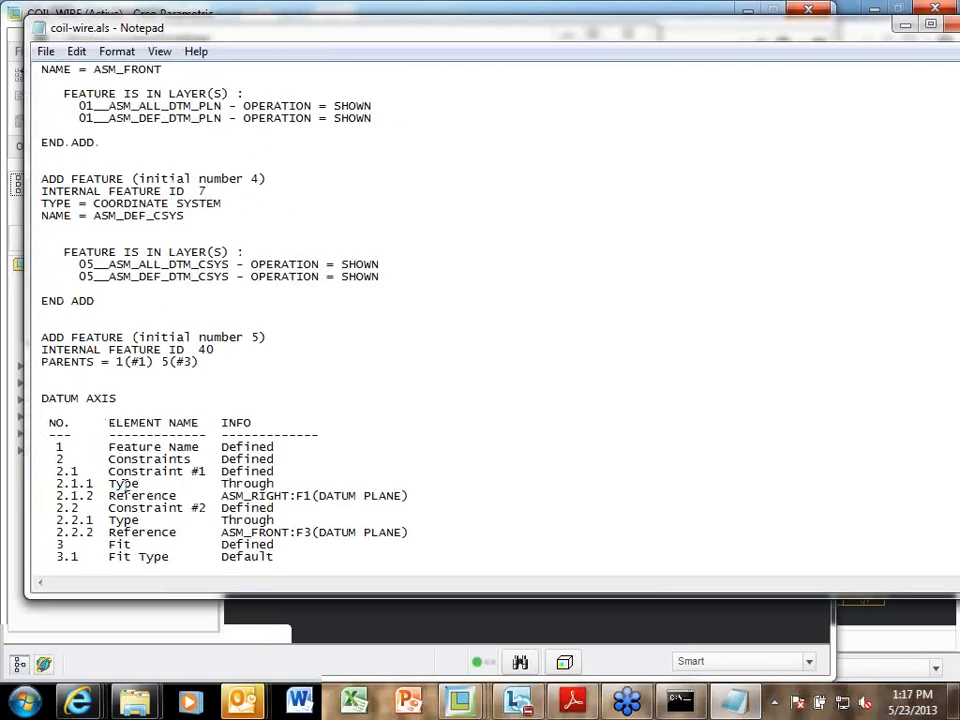
scroll(115, 488, up, 1)
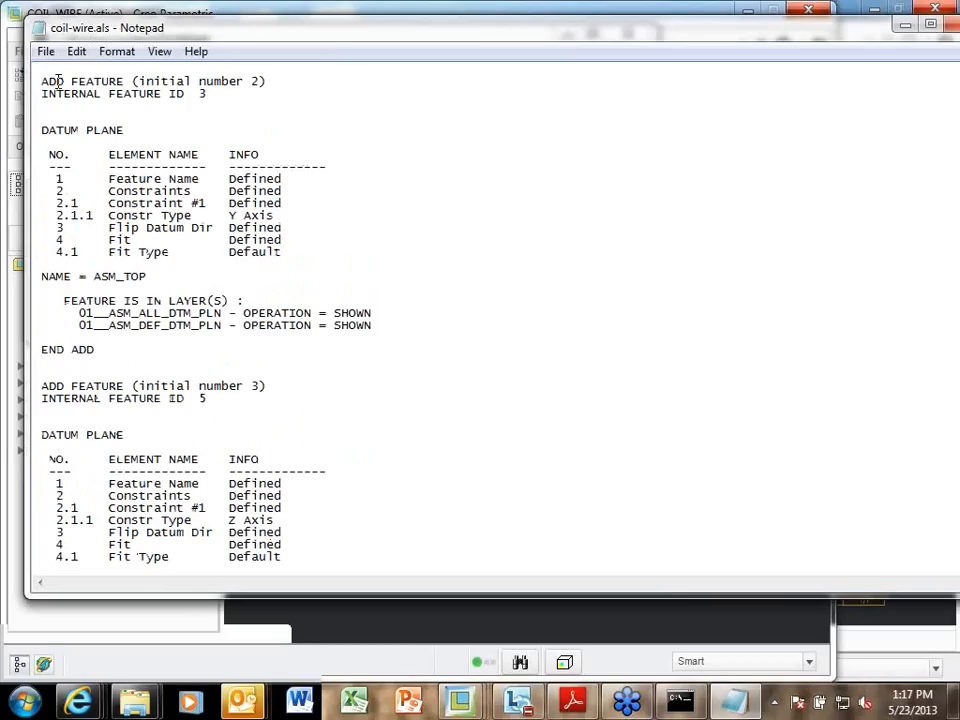
click(44, 52)
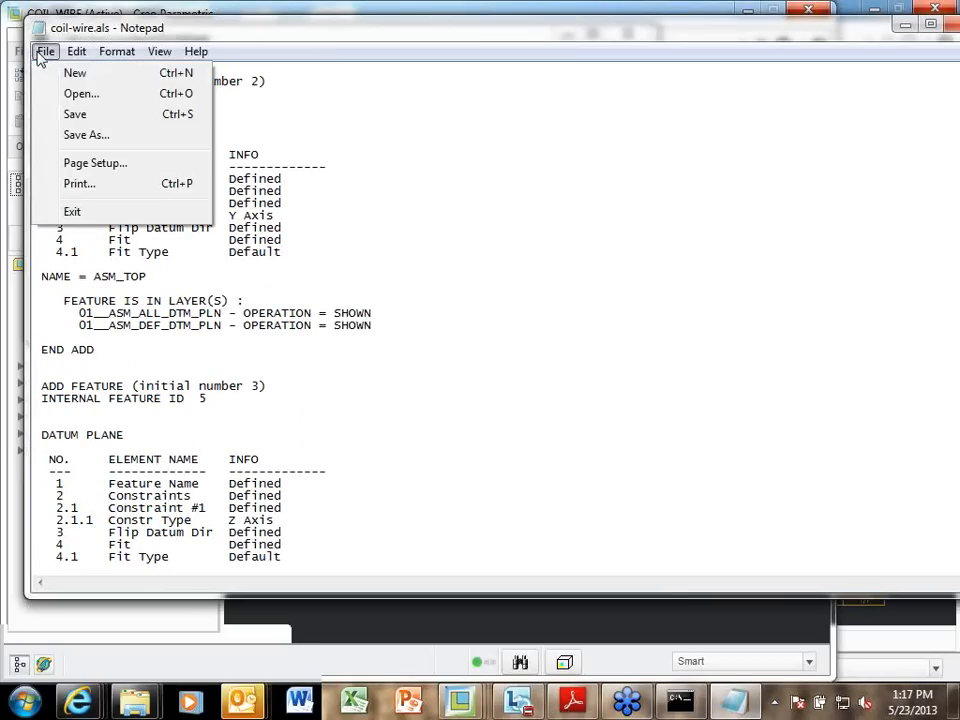
click(76, 212)
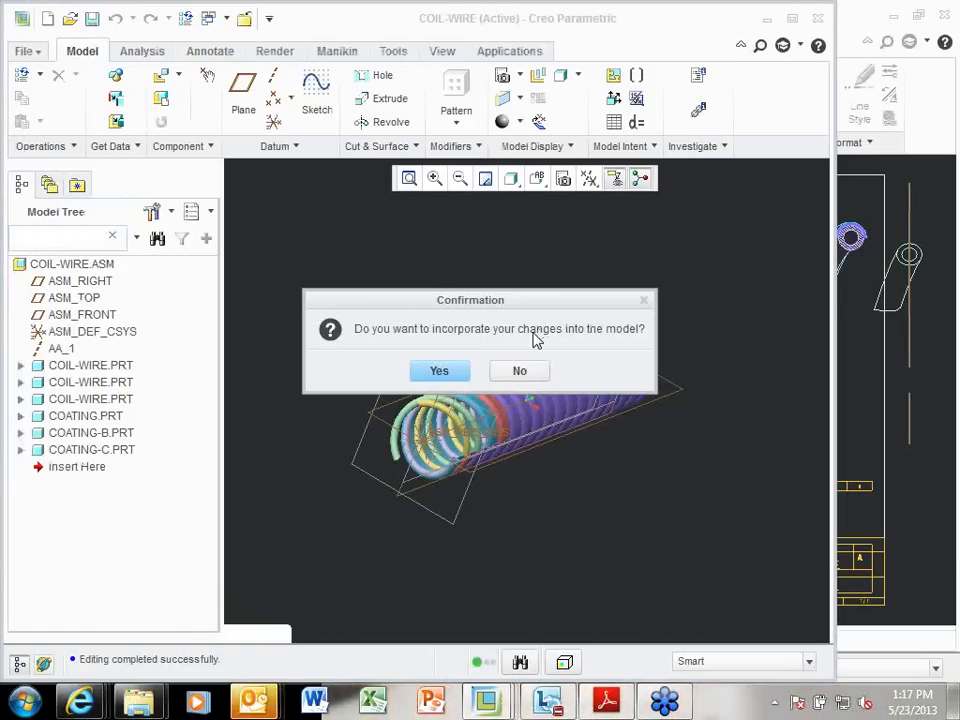
Incorporate the program changes into the COIL-WIRE assembly and enter new input values of 300 for DIAMETER and 250 for PITCH
click(440, 373)
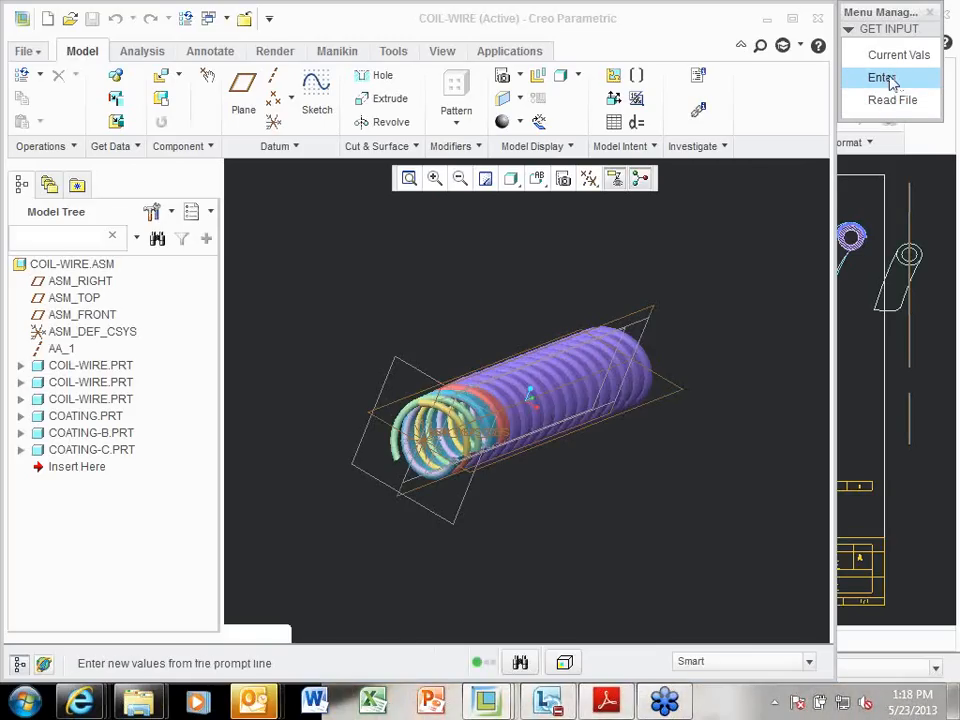
click(882, 78)
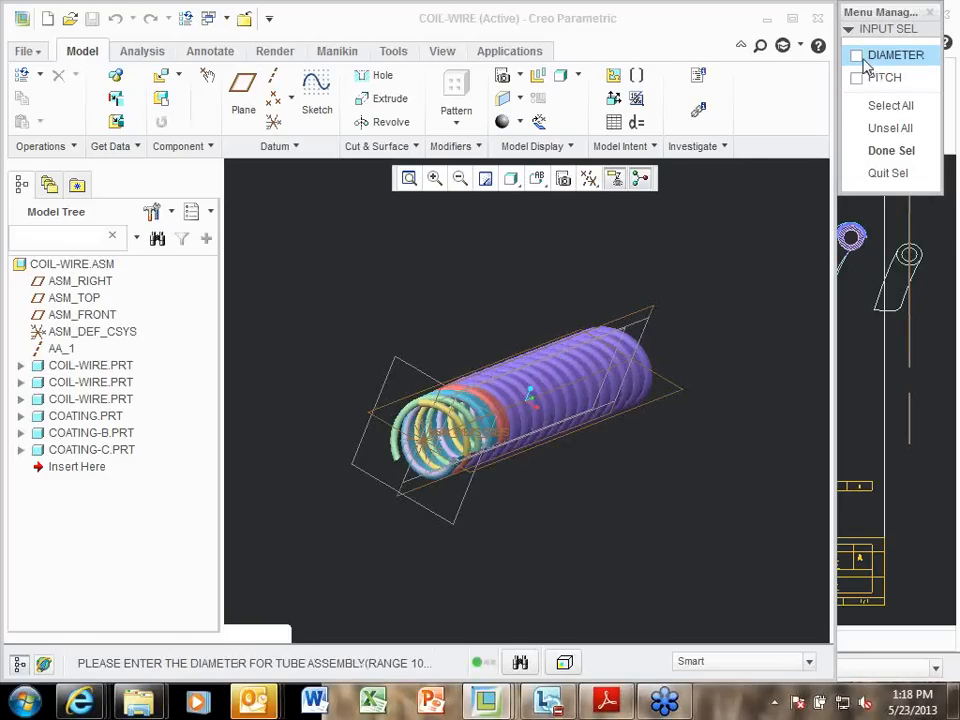
click(866, 58)
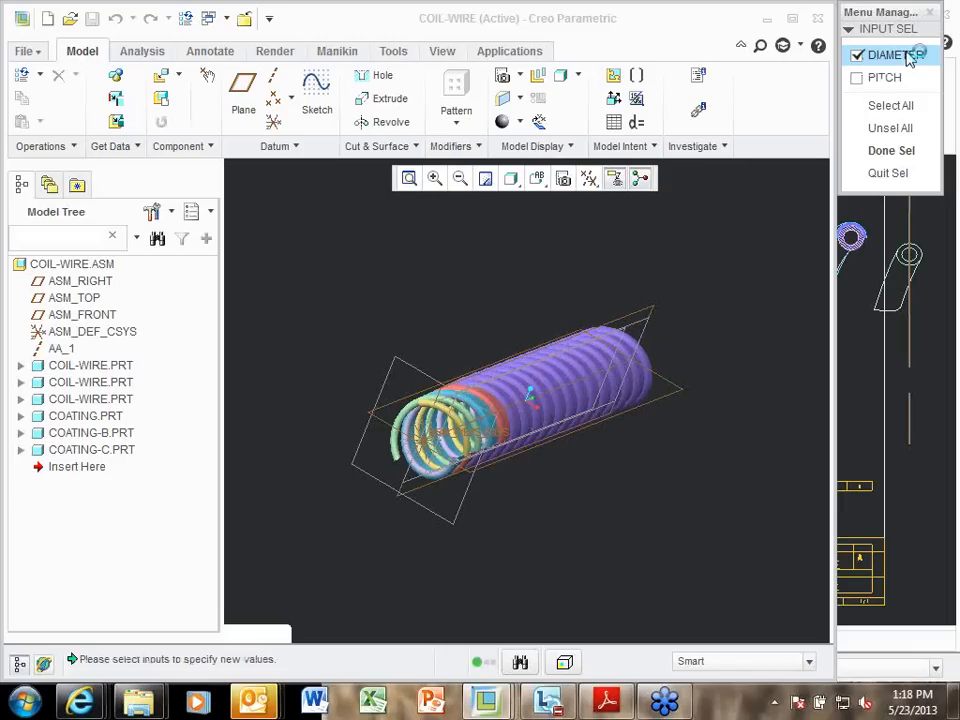
click(861, 80)
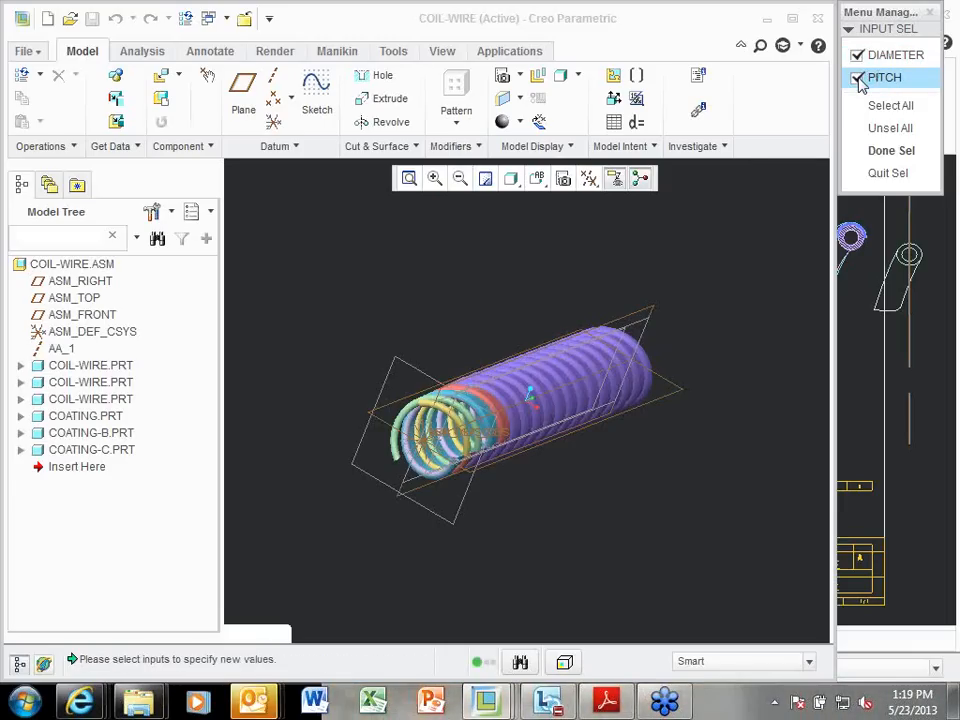
click(891, 152)
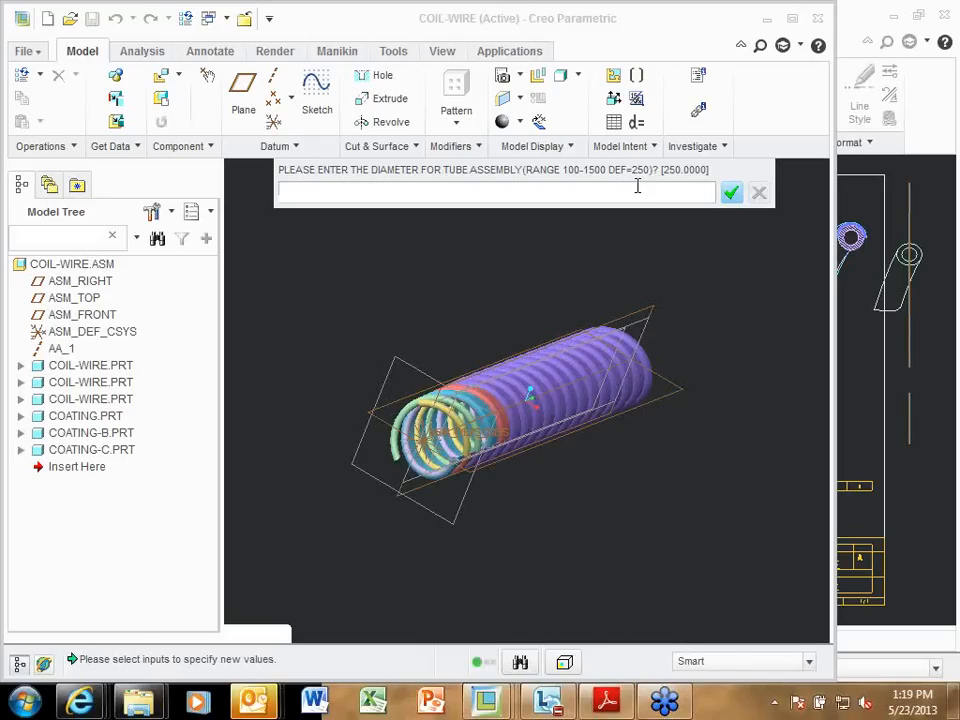
text(3)
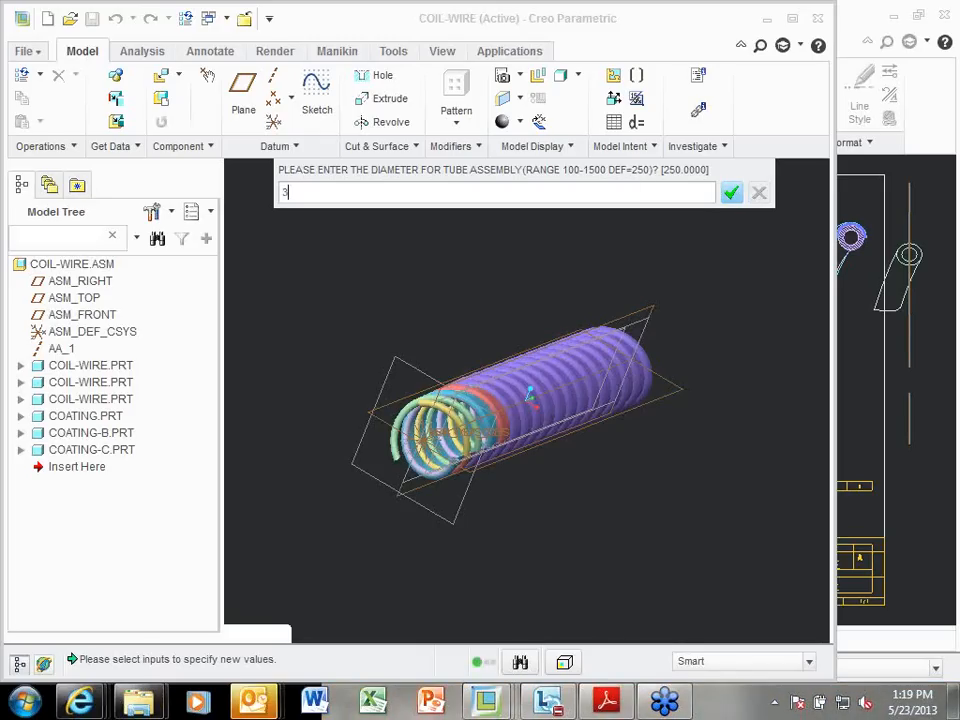
text(00)
key(Return)
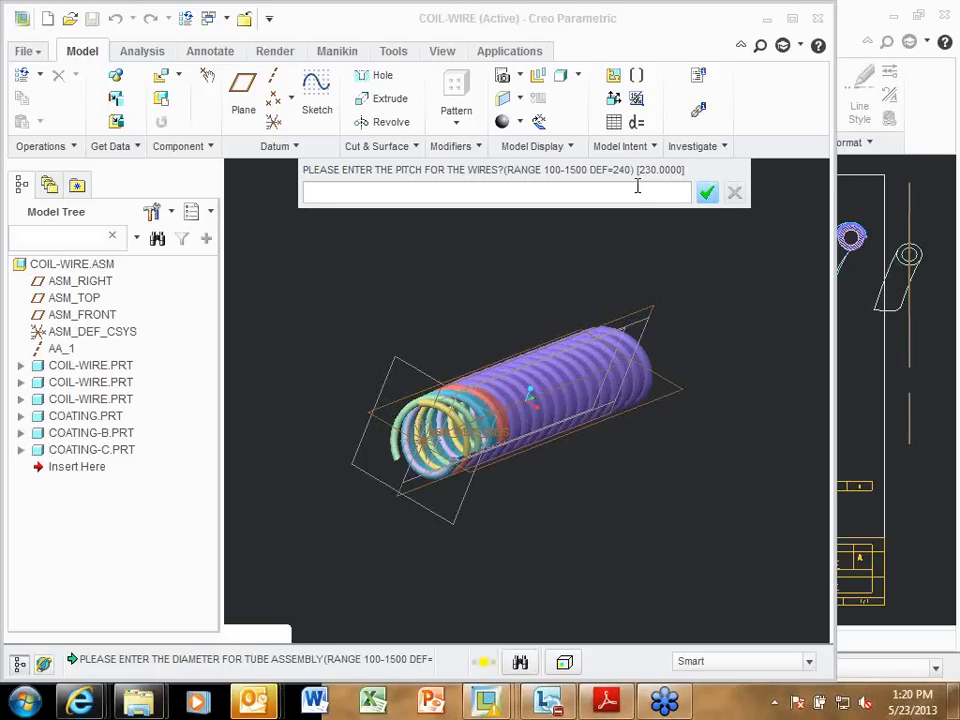
text(250)
key(Return)
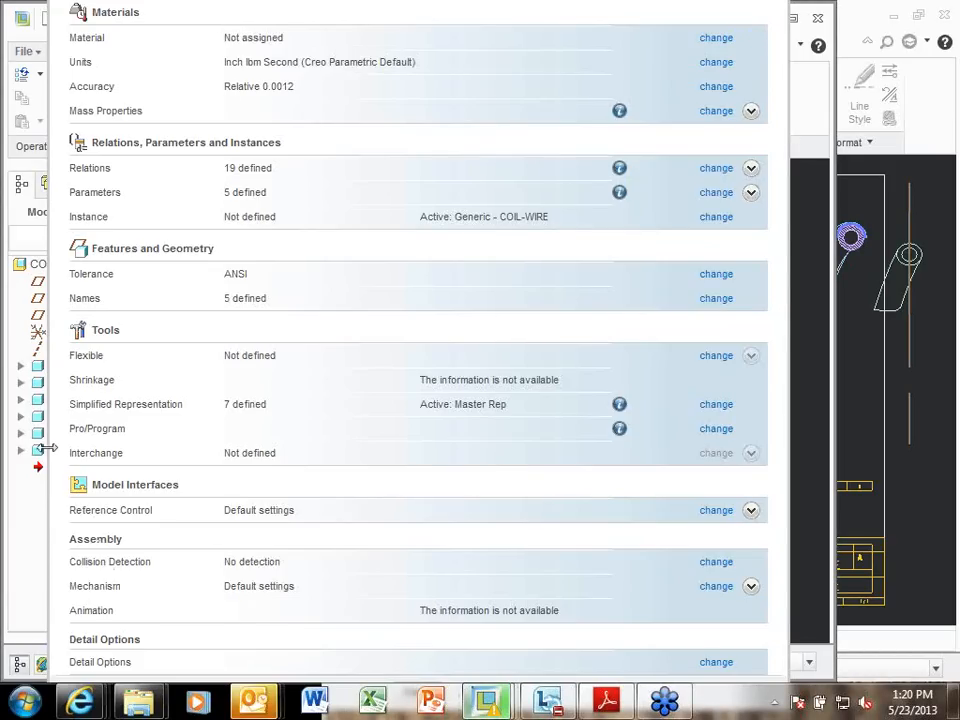
Close the model properties, view the coil assembly from another angle, and return to the COIL-WIRE drawing
drag(47, 448, 332, 447)
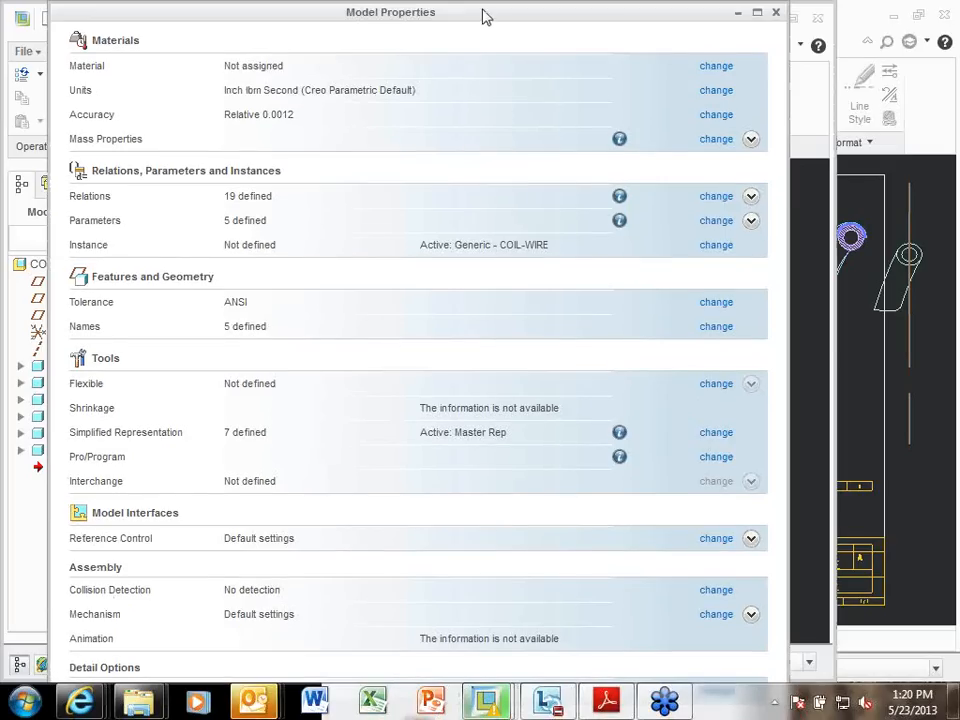
click(776, 14)
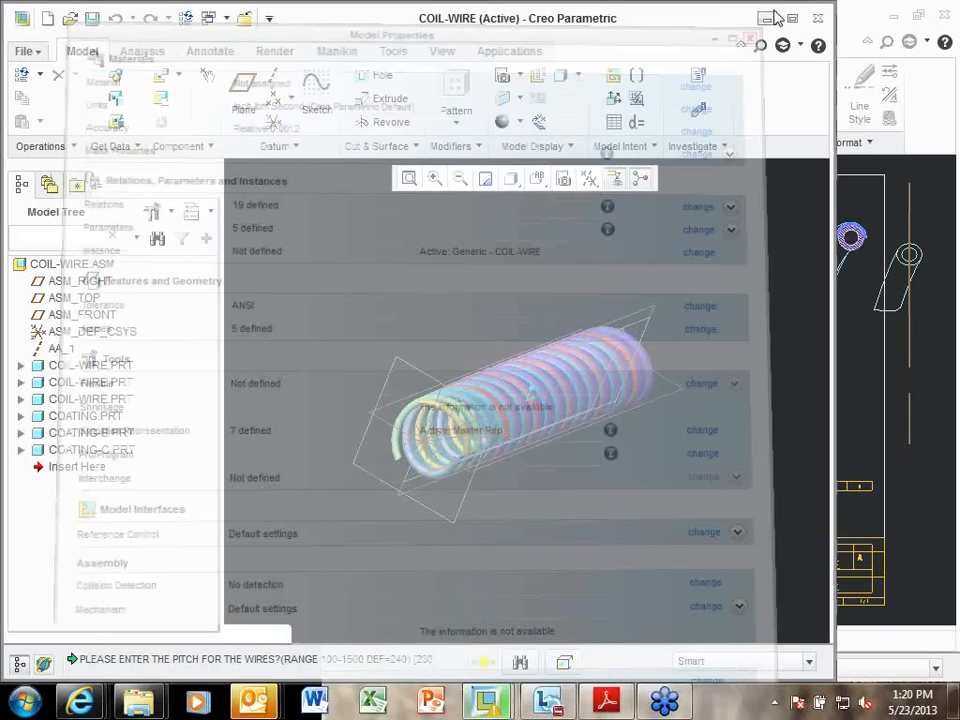
mouse_move(669, 405)
middle_down()
mouse_move(609, 495)
mouse_move(549, 407)
mouse_move(480, 422)
mouse_move(424, 420)
mouse_move(492, 382)
middle_up()
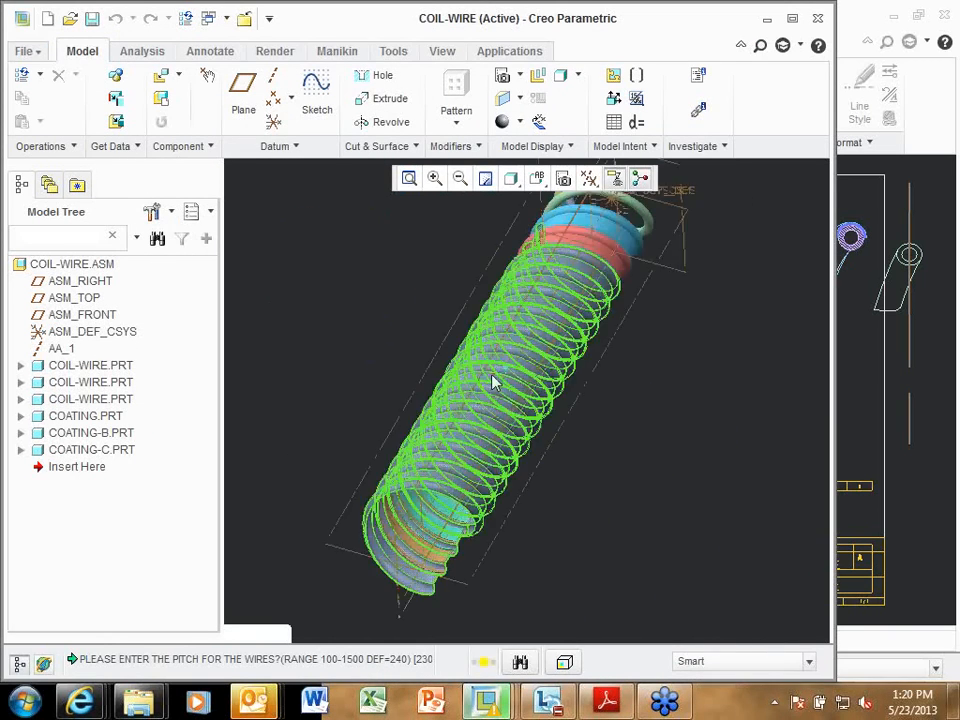
click(248, 25)
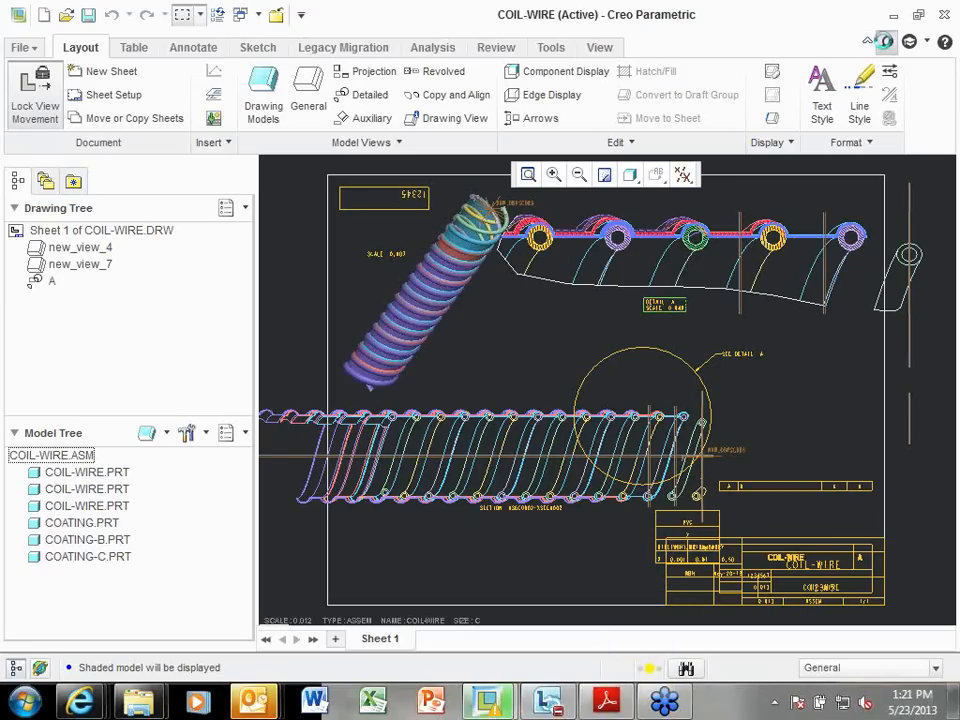
Search the commands for "regen" and start an automatic regeneration of the drawing's active model
click(885, 41)
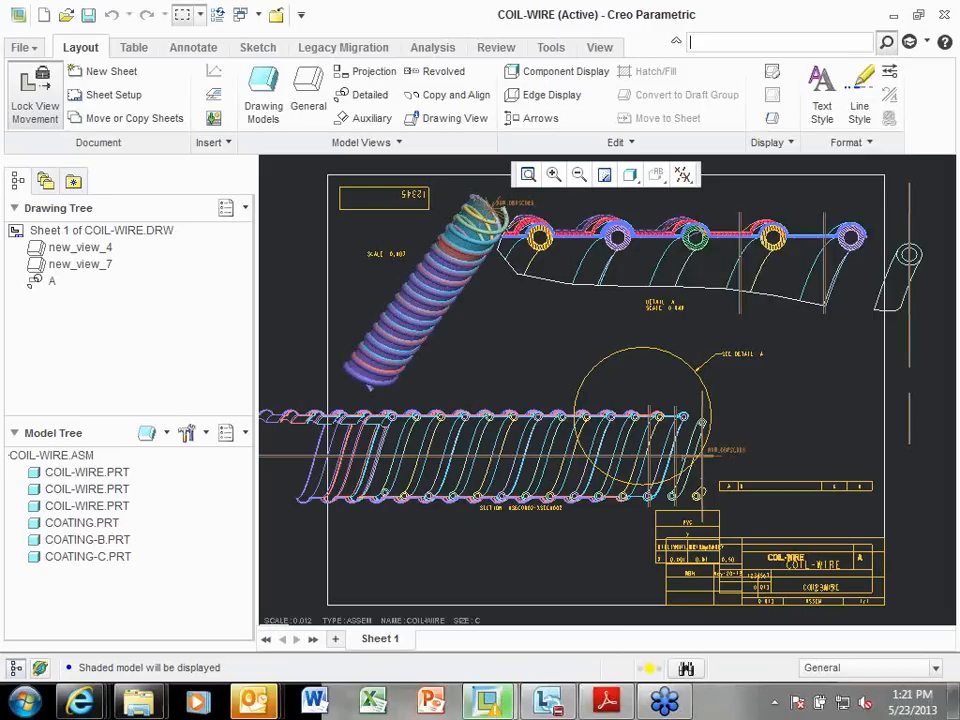
text(re)
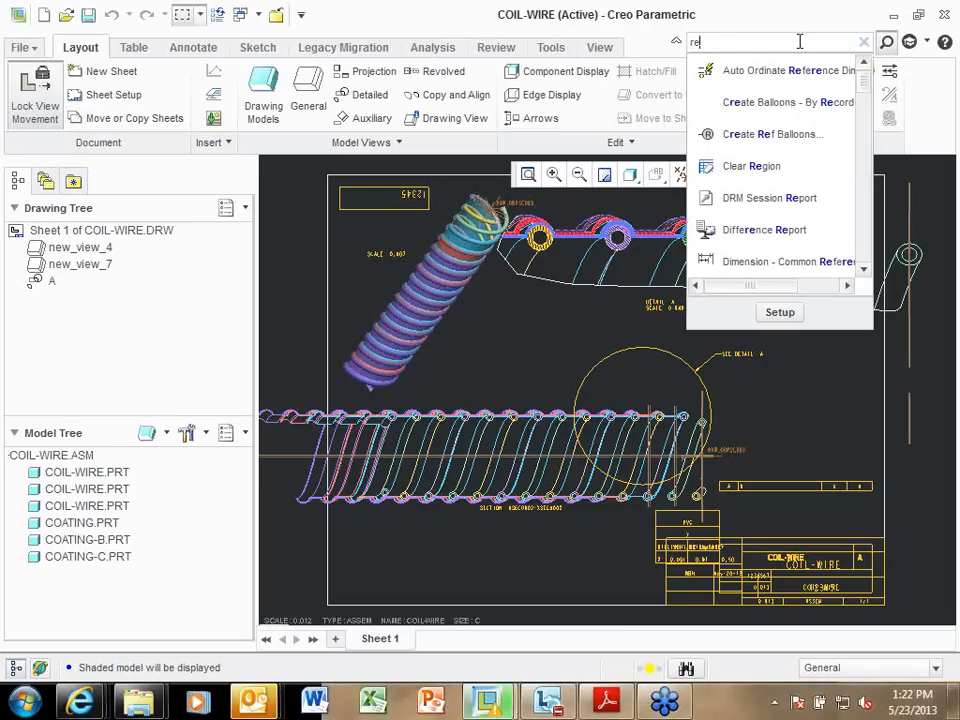
text(gen)
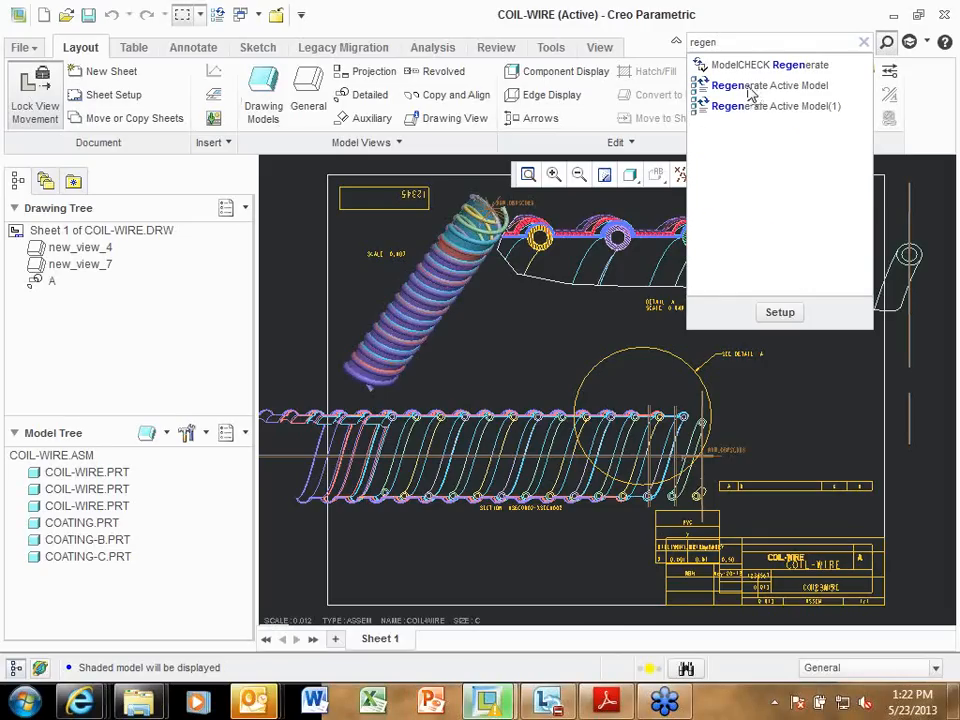
mouse_move(747, 88)
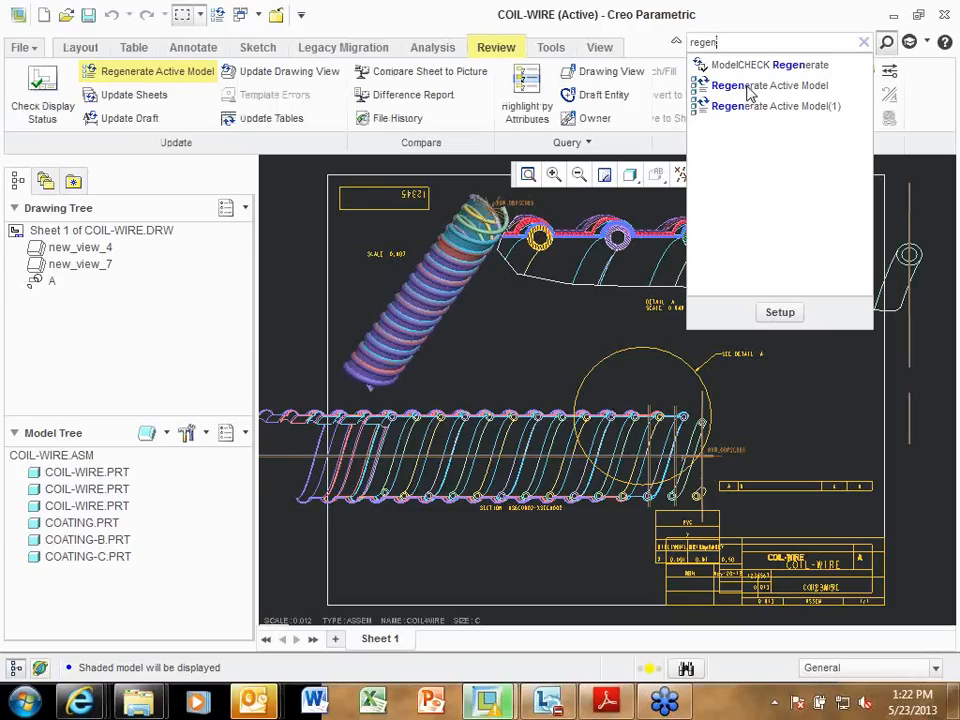
click(747, 88)
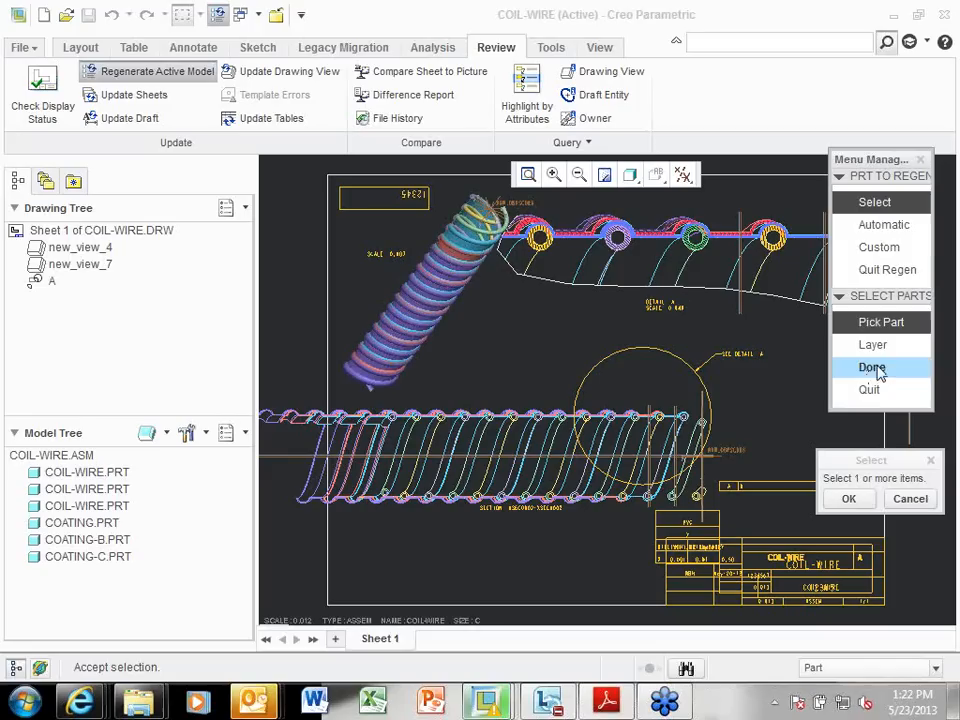
click(884, 226)
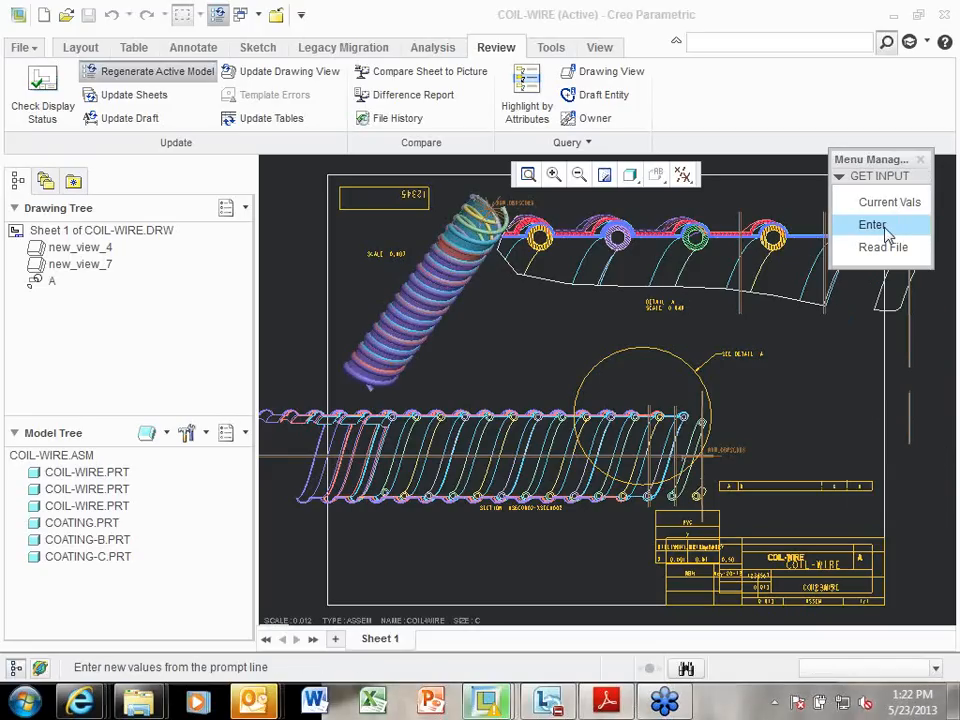
Enter new input values for the regeneration, with DIAMETER at 400 and PITCH at 300
click(884, 226)
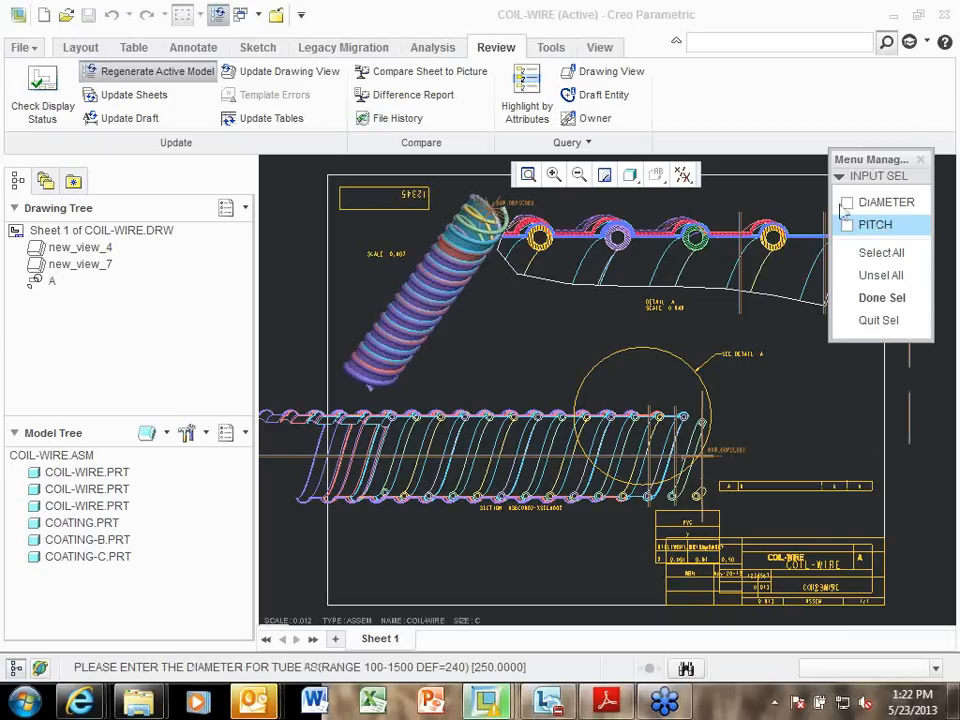
click(848, 204)
click(851, 226)
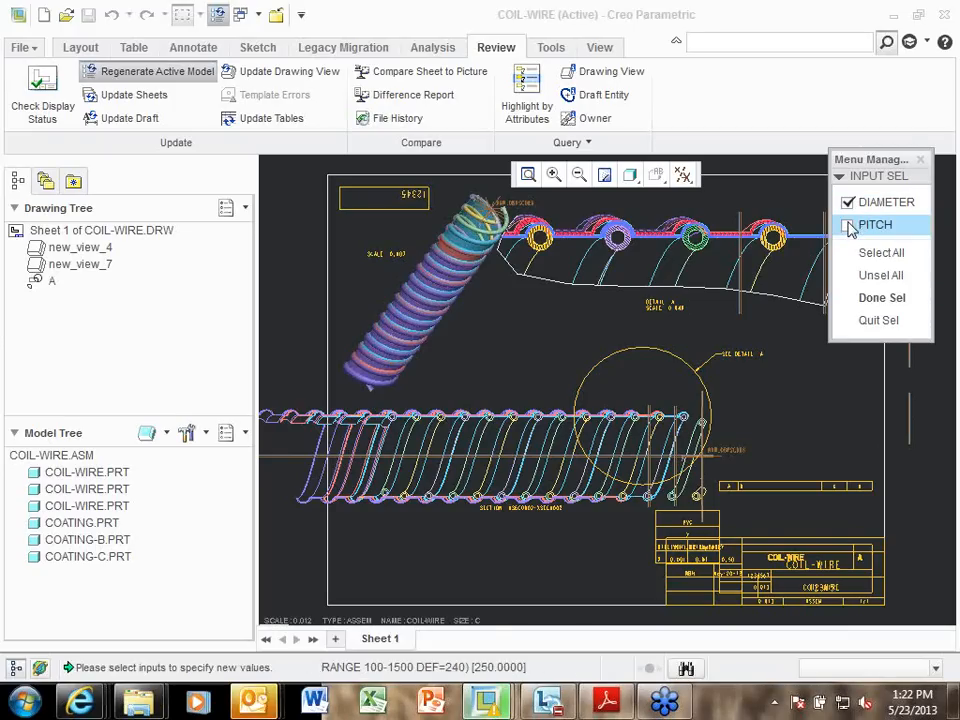
click(876, 297)
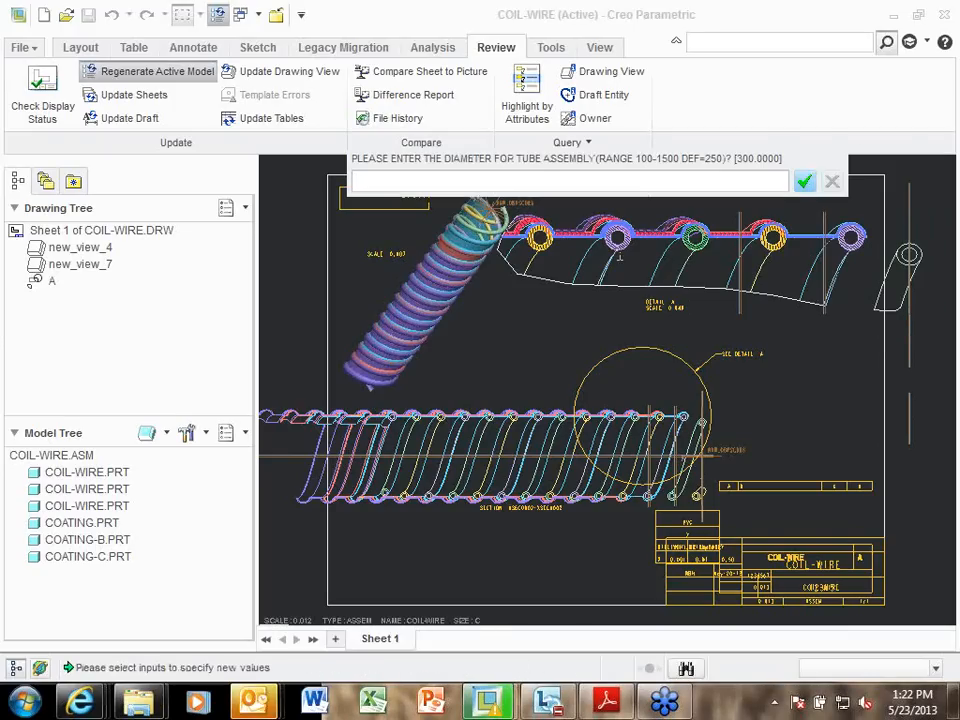
text(400)
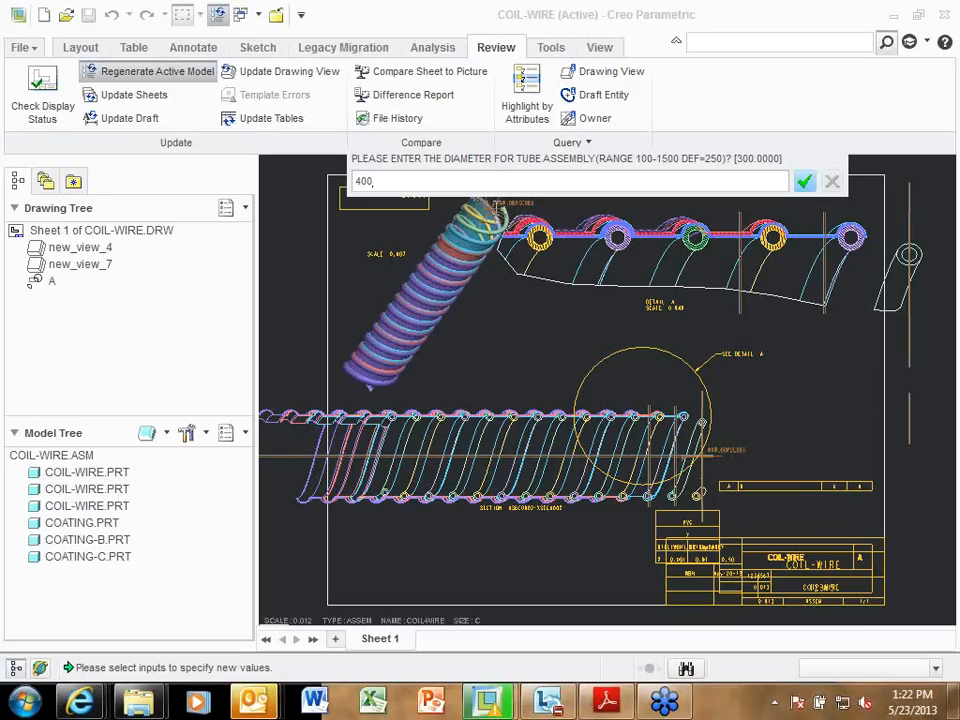
key(Return)
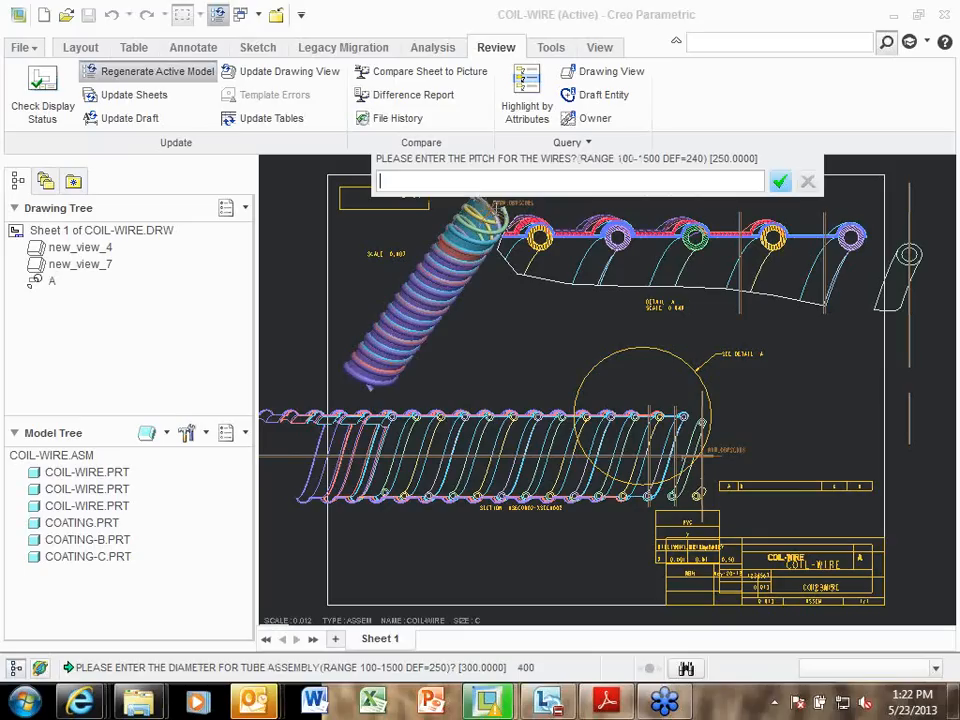
text(300)
key(Return)
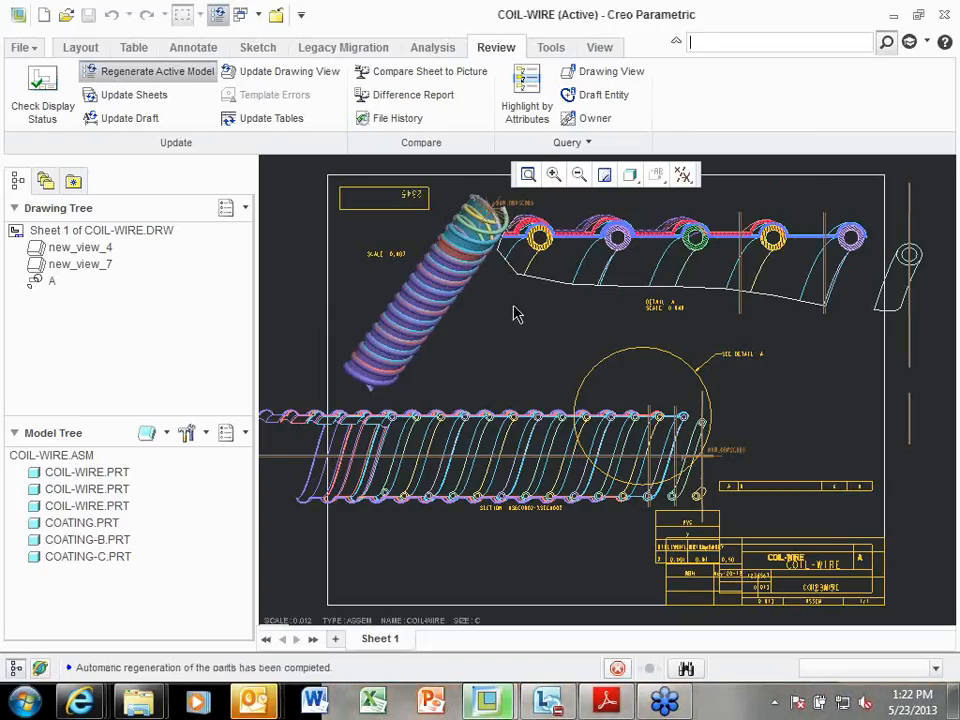
Regenerate the drawing's active model automatically using the current input values
mouse_move(665, 700)
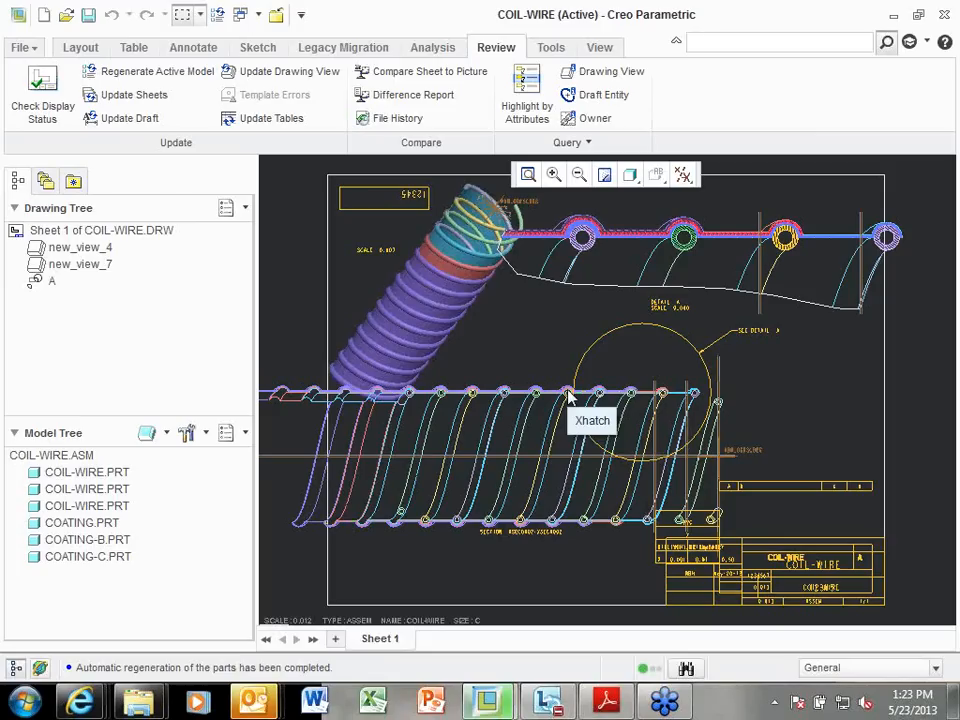
click(150, 75)
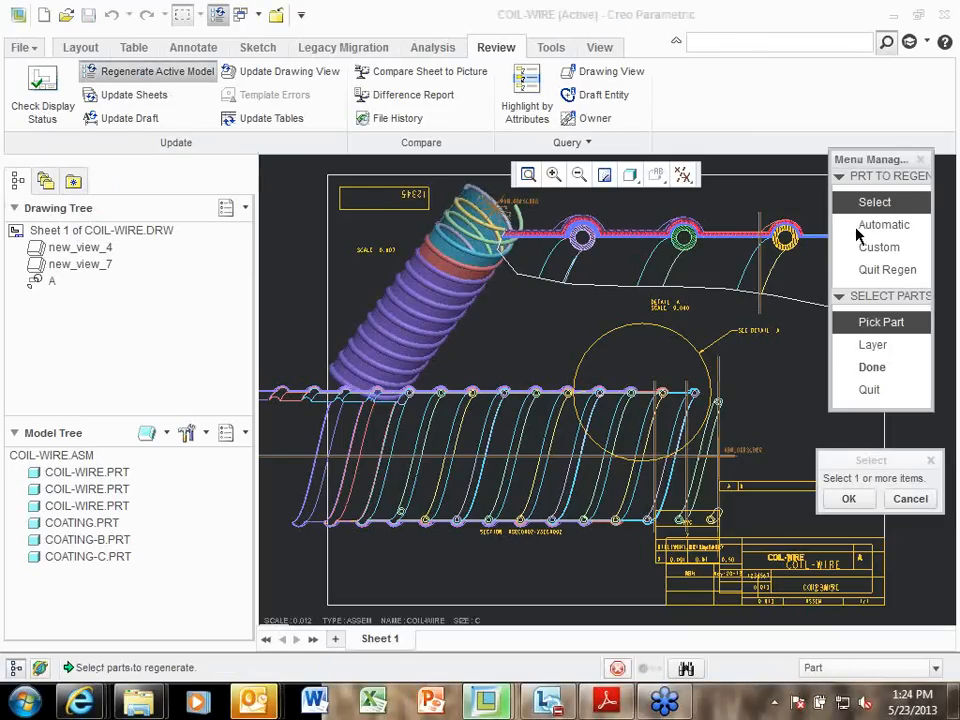
click(916, 226)
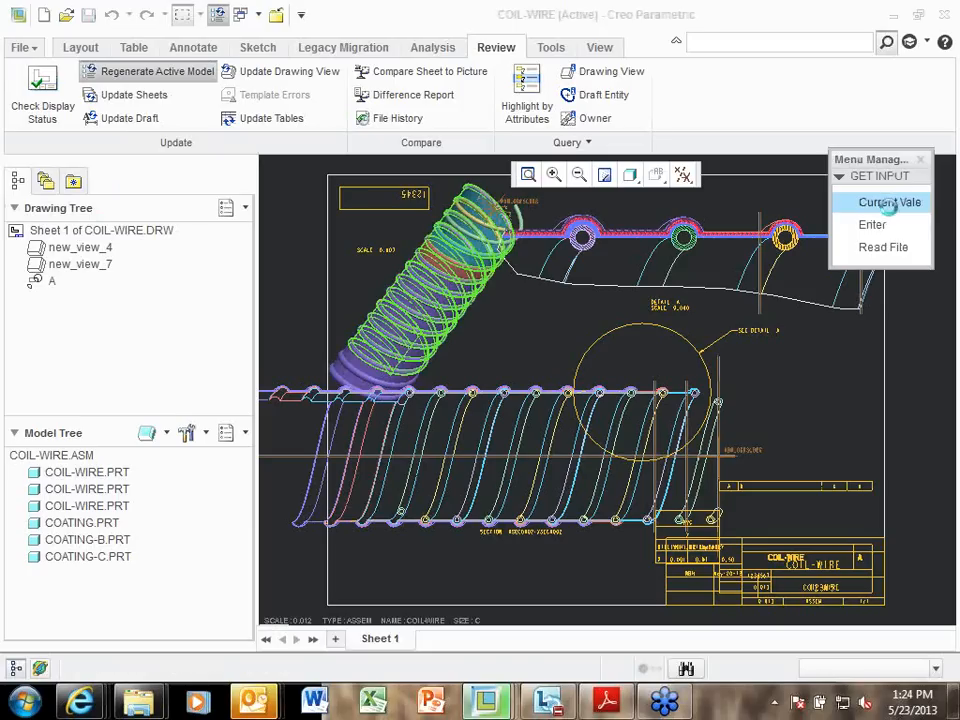
click(889, 204)
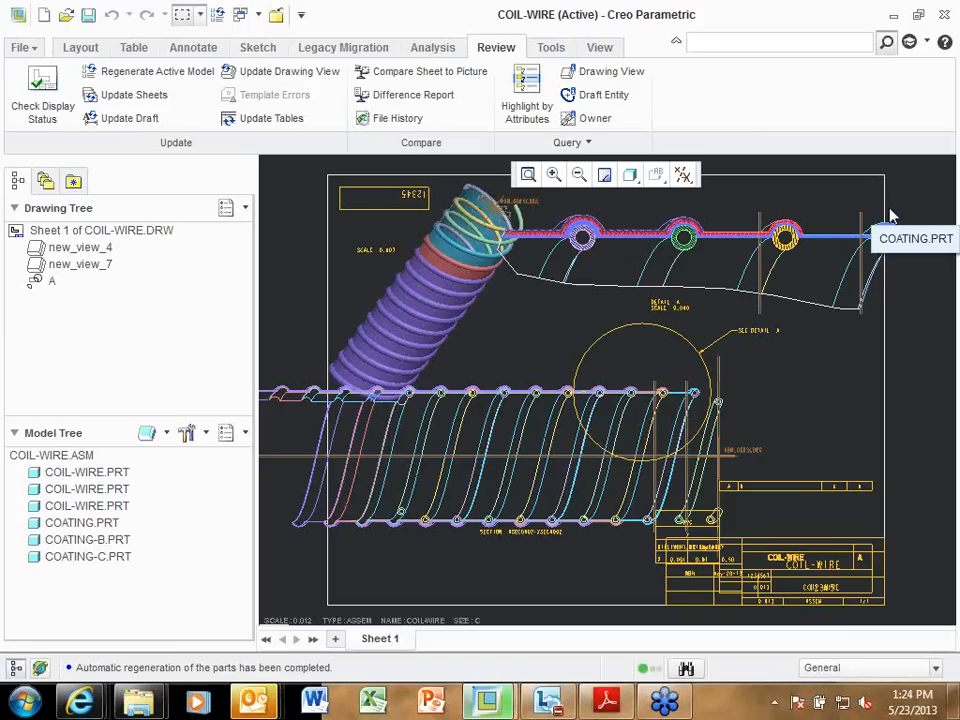
Regenerate the active model automatically with a new DIAMETER of 600 and inspect the coating sections in detail A
click(172, 80)
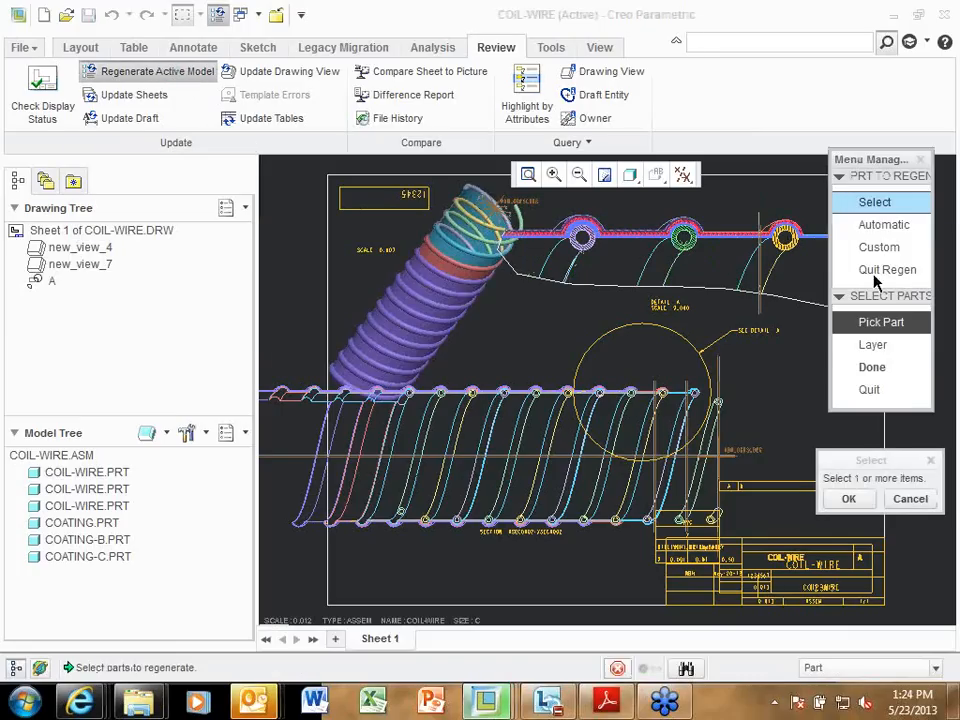
click(877, 224)
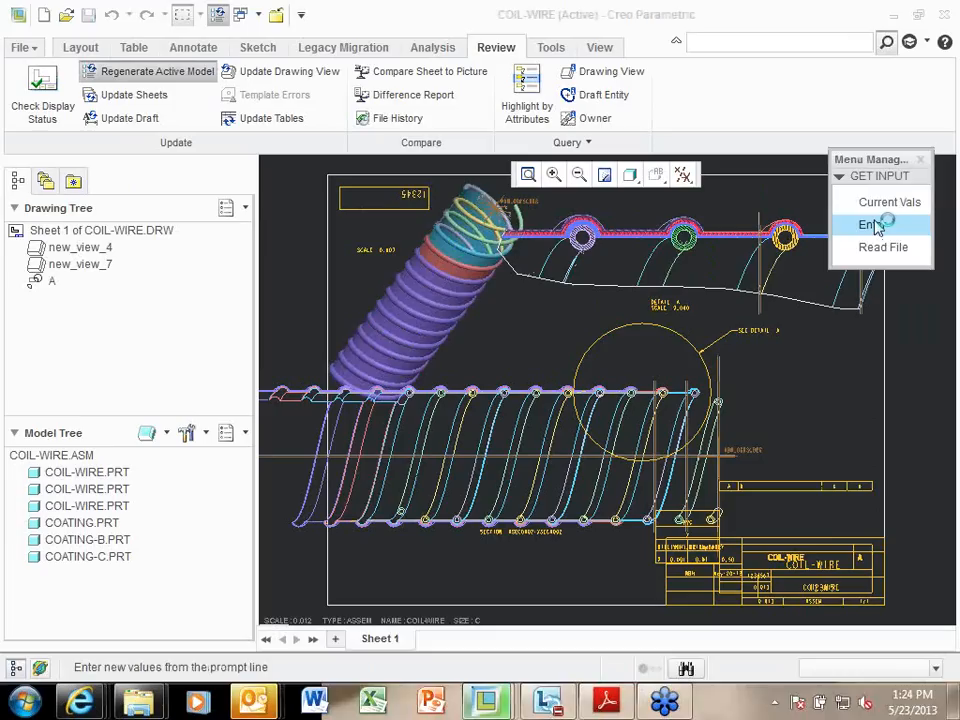
click(877, 224)
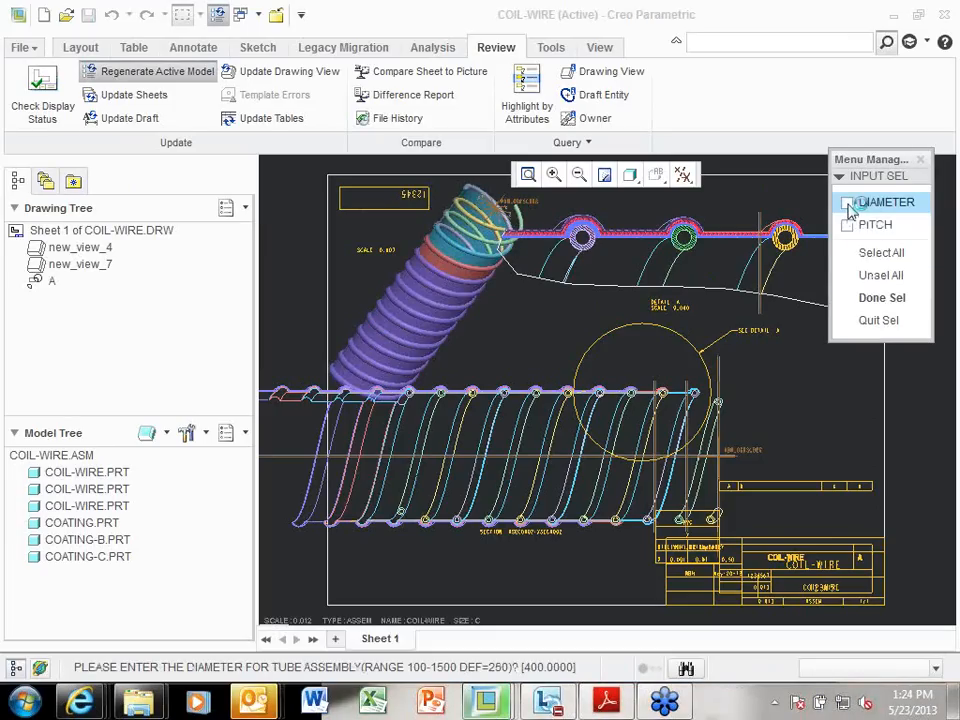
click(848, 204)
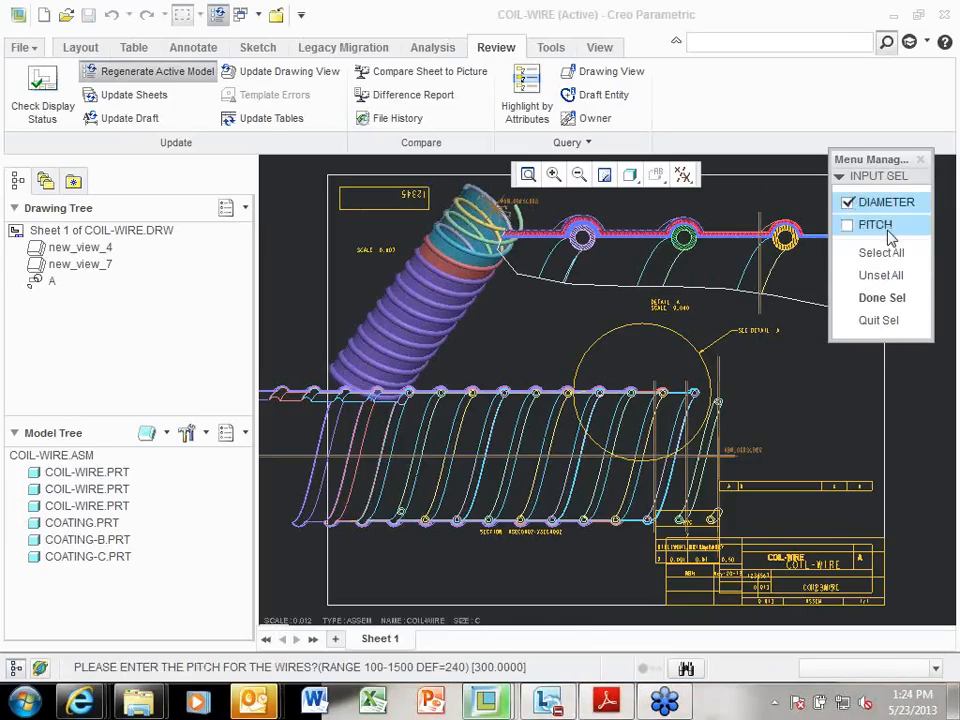
click(880, 300)
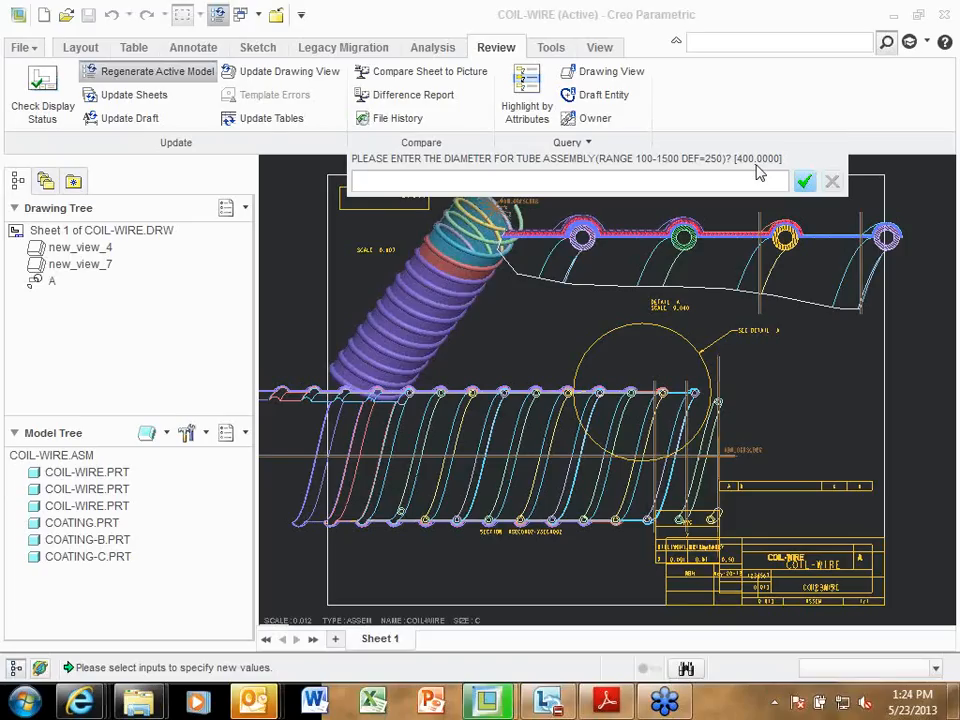
text(600)
key(Return)
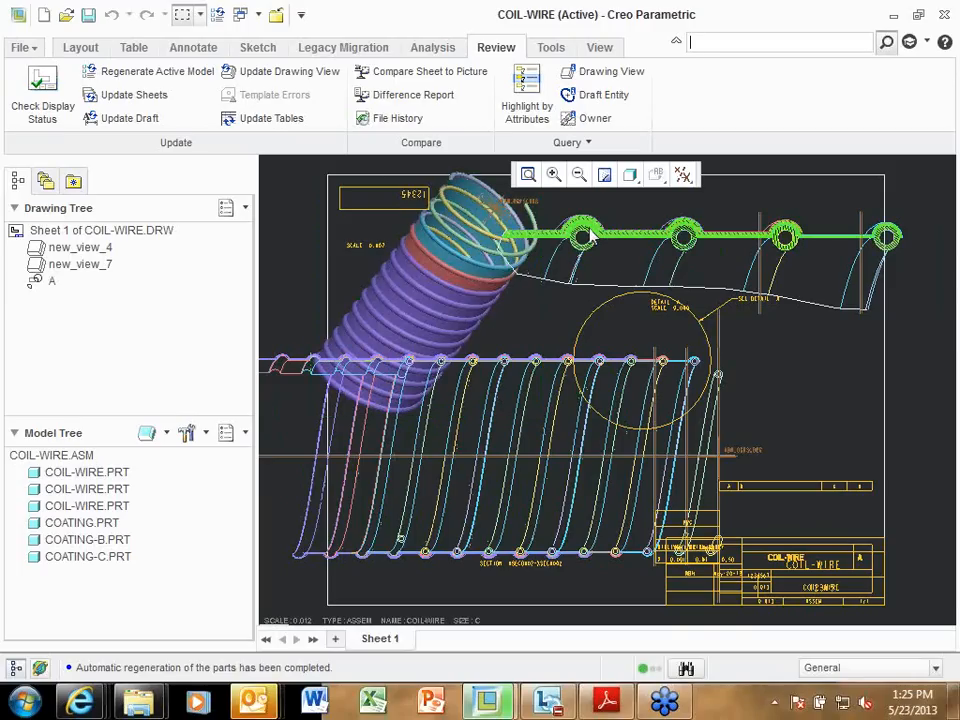
scroll(595, 240, down, 4)
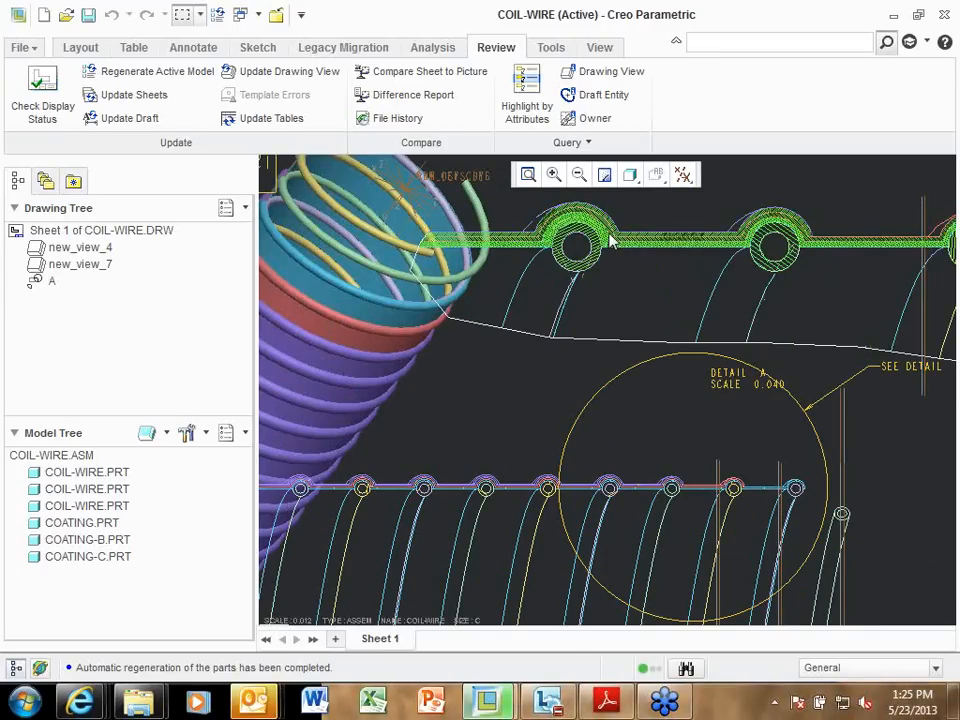
scroll(611, 242, up, 2)
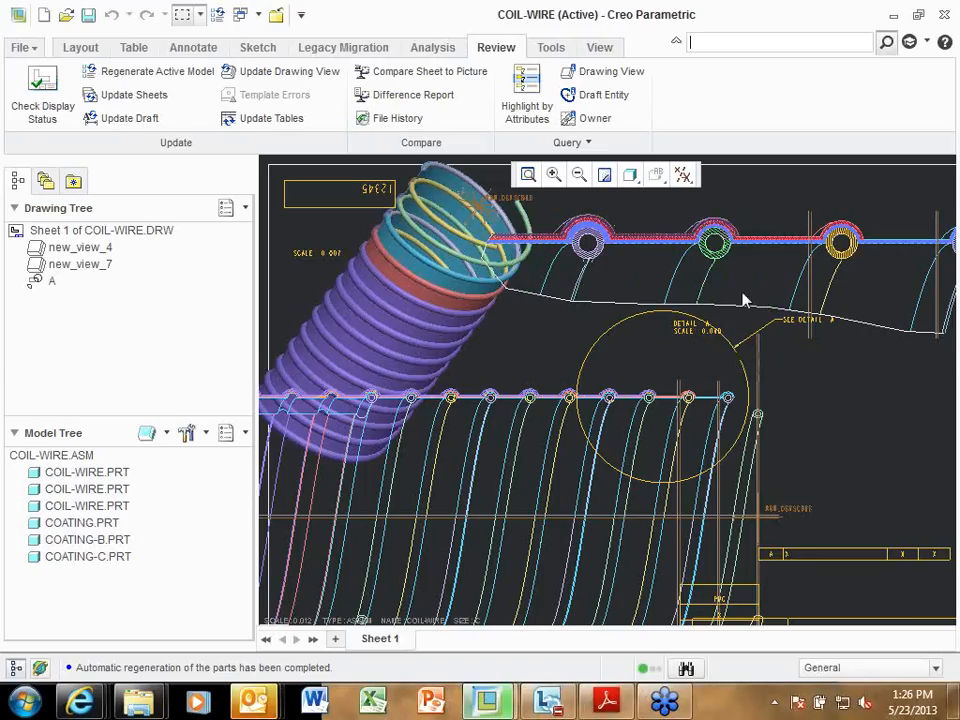
scroll(733, 303, down, 2)
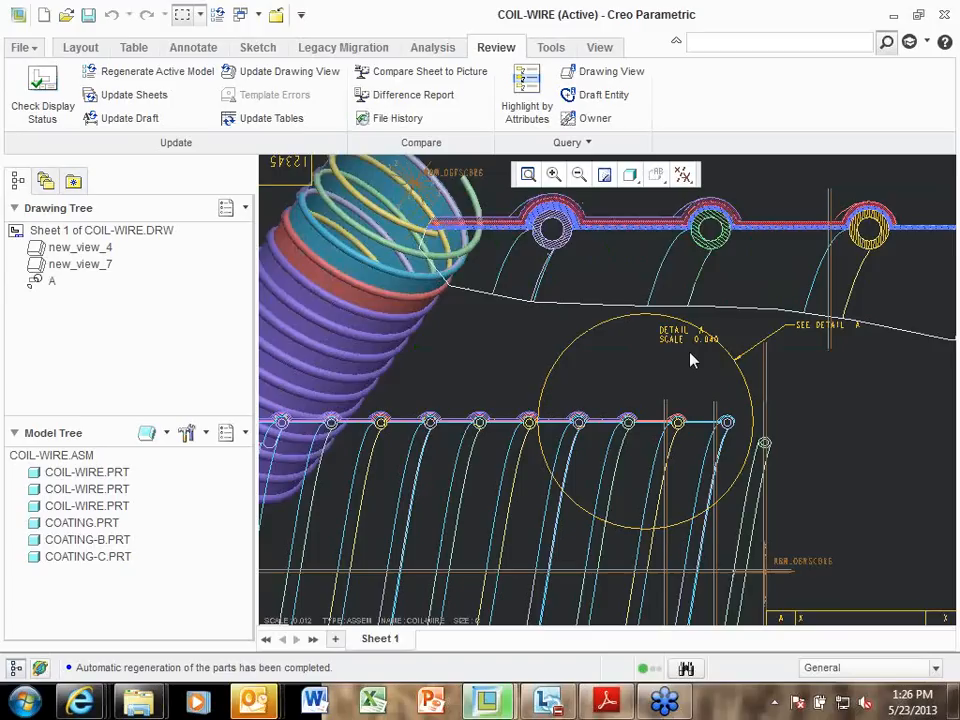
scroll(690, 360, up, 3)
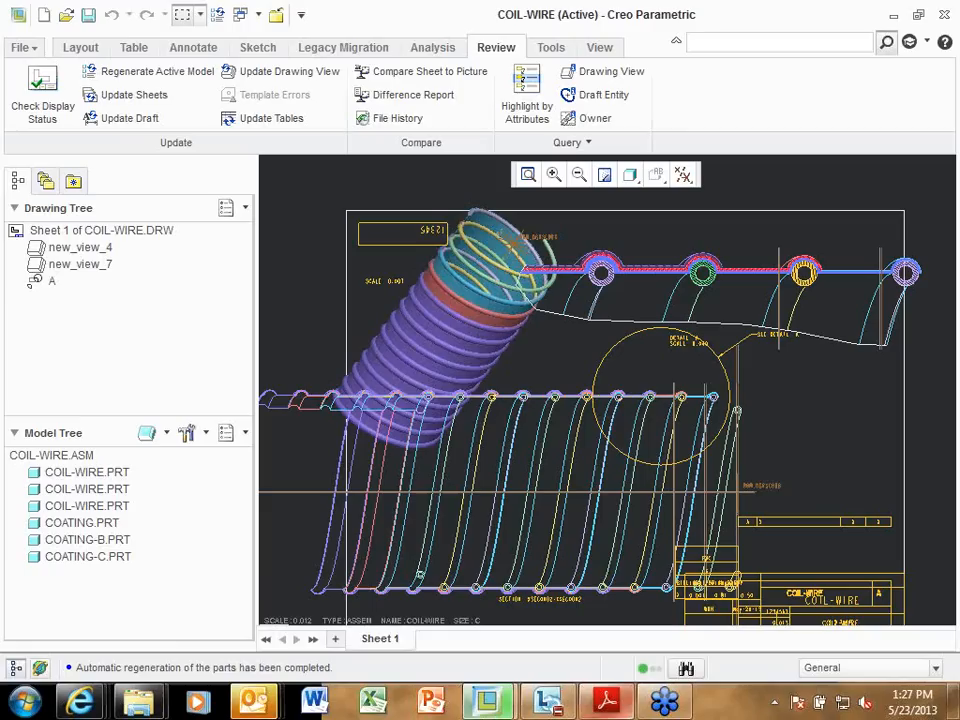
Add the Status info column to the model tree and apply it
click(471, 482)
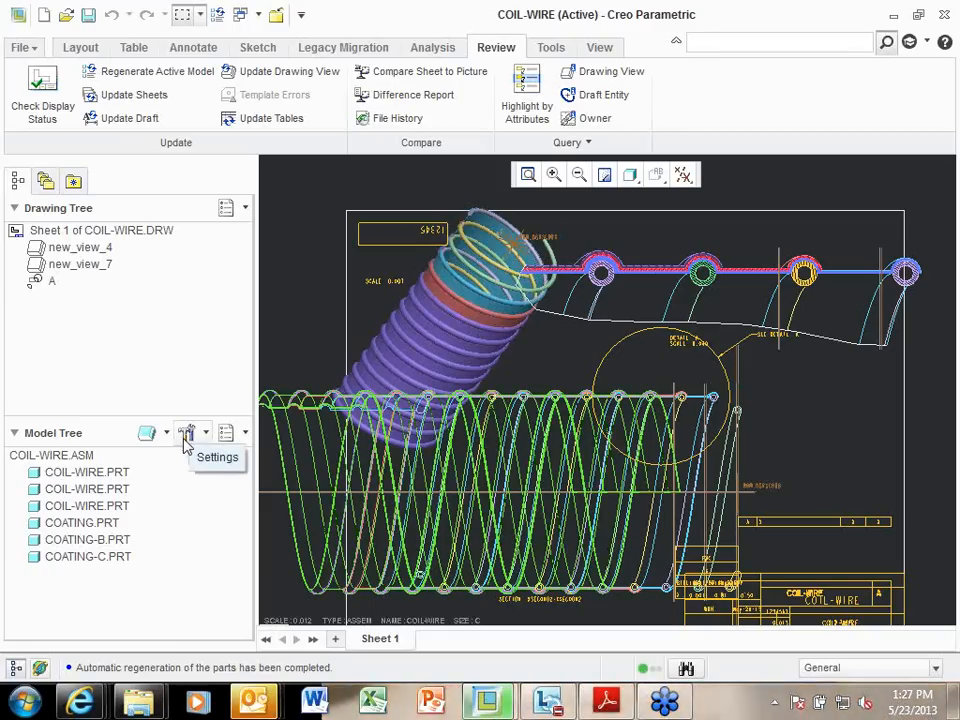
click(186, 433)
click(240, 494)
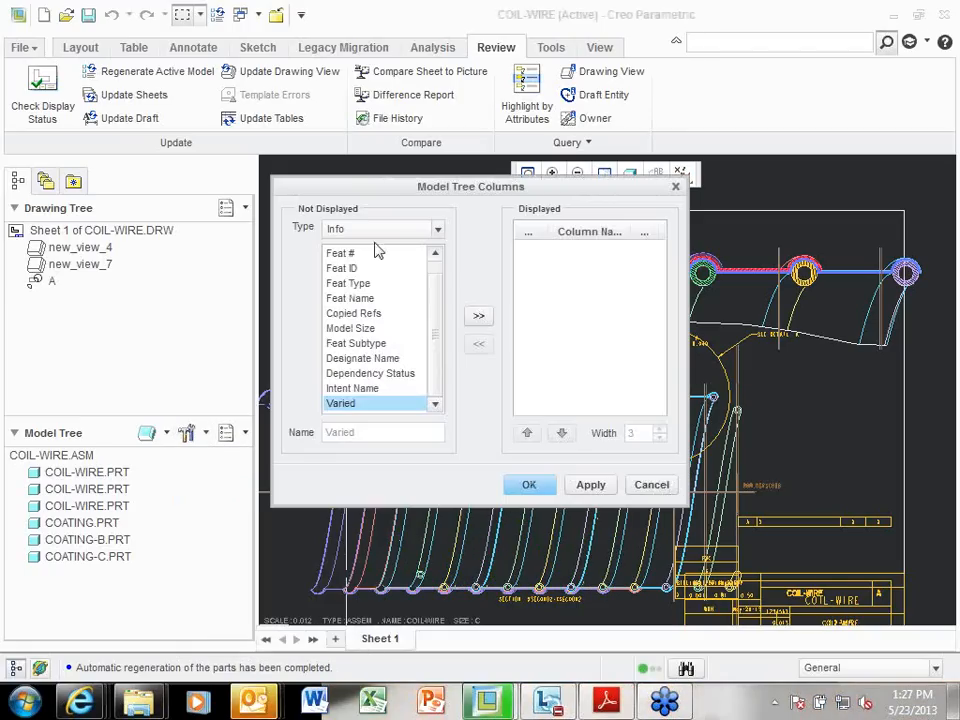
click(340, 253)
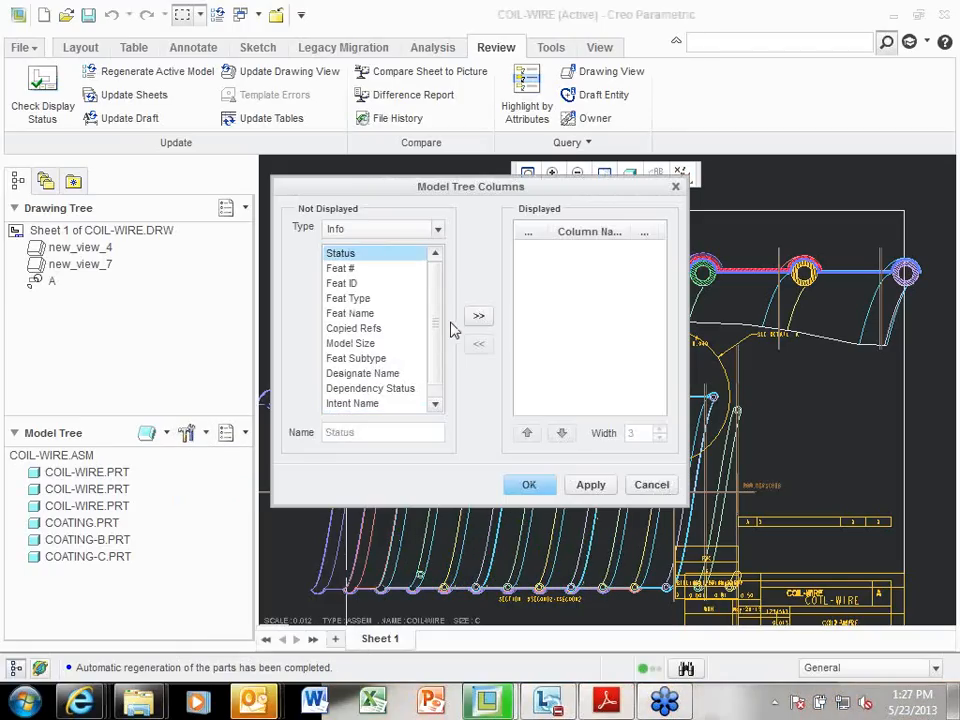
click(479, 316)
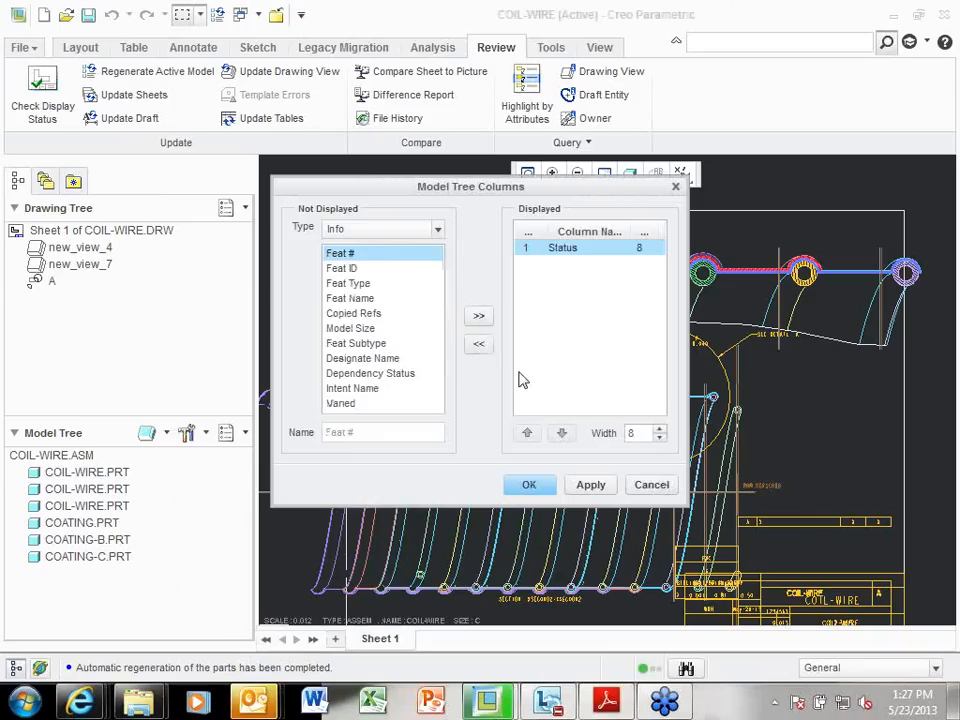
click(600, 488)
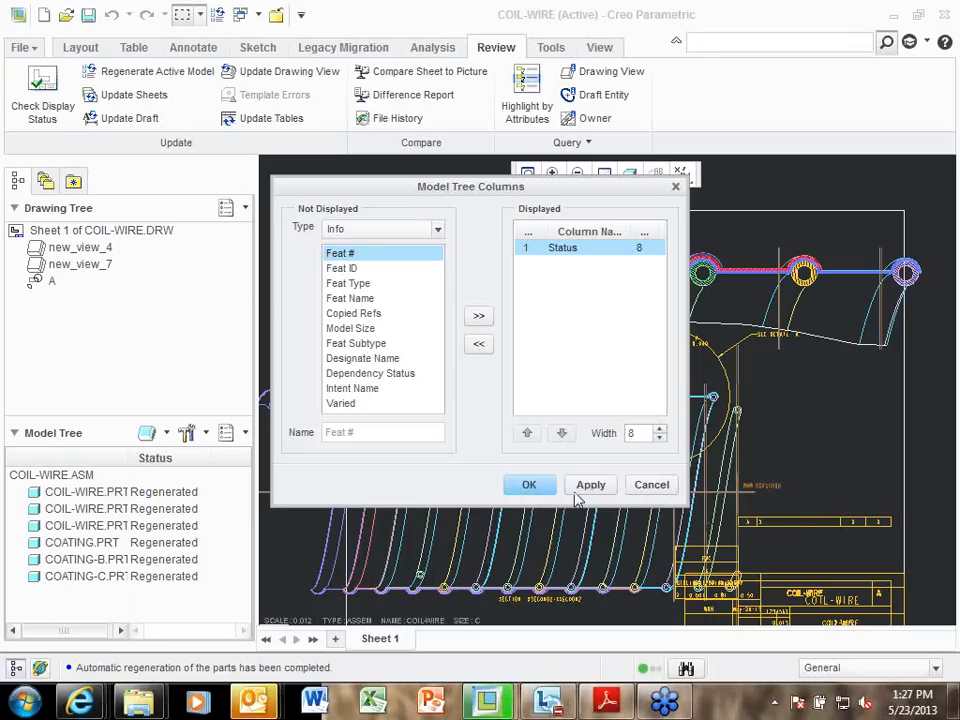
click(534, 486)
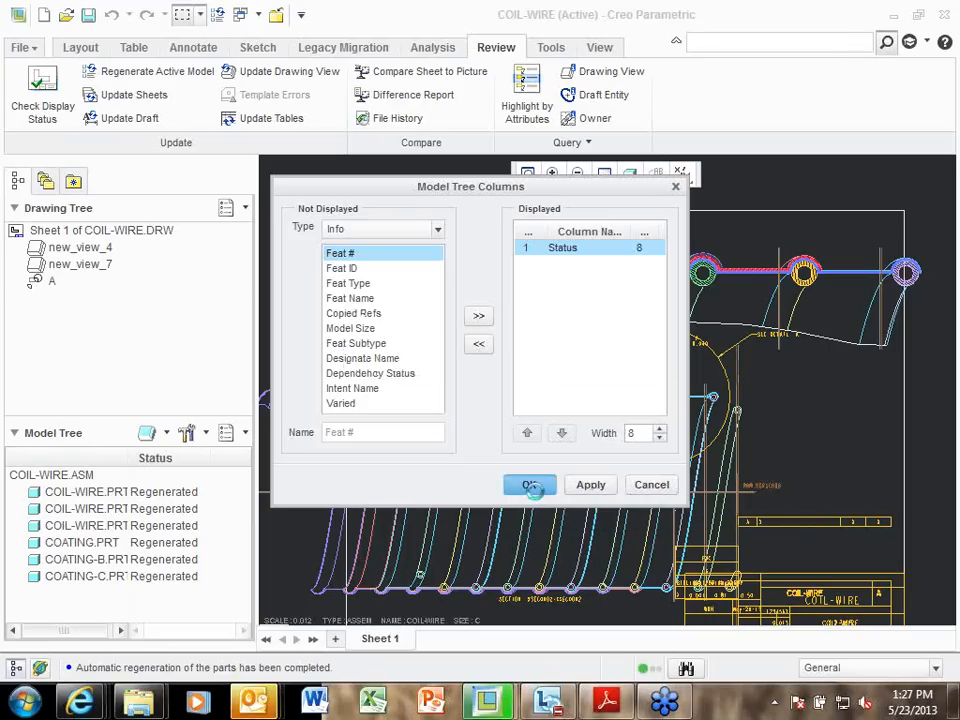
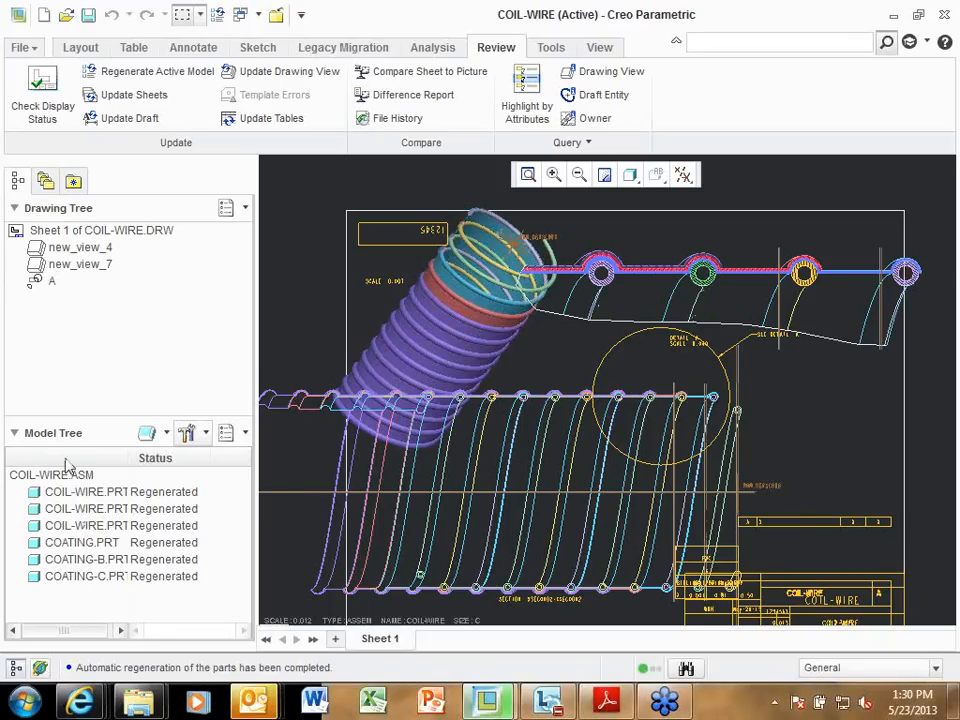
click(22, 48)
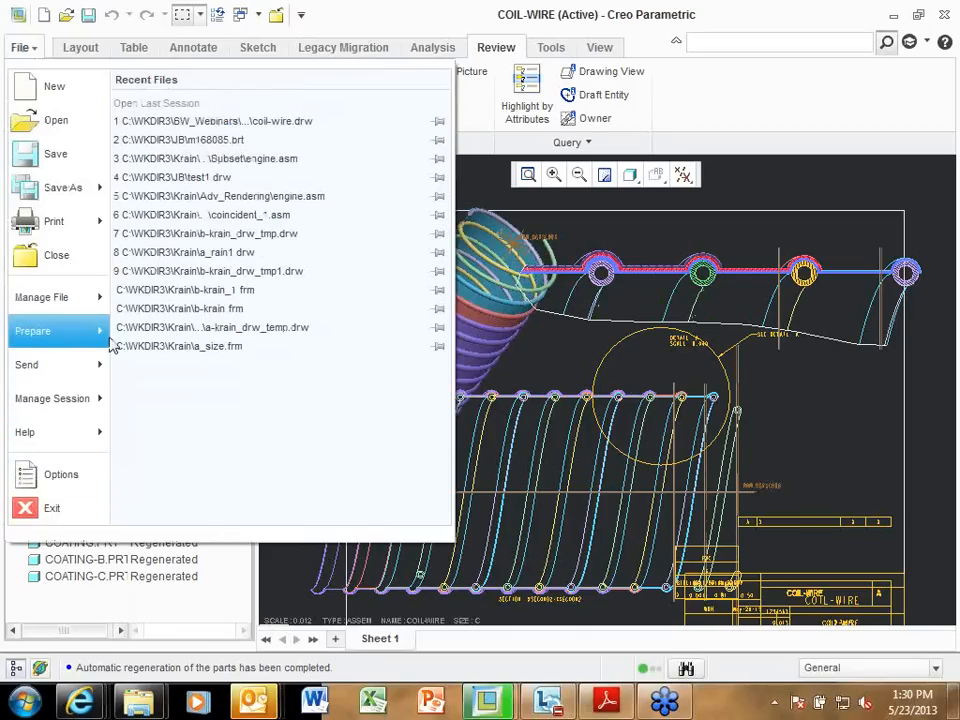
click(100, 333)
click(185, 52)
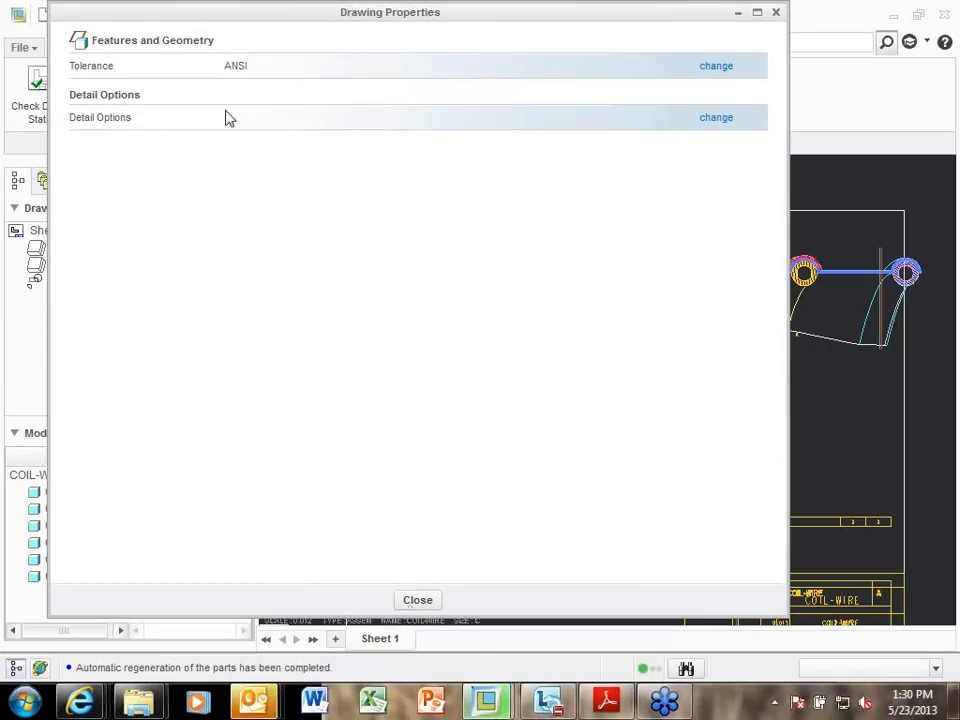
click(418, 600)
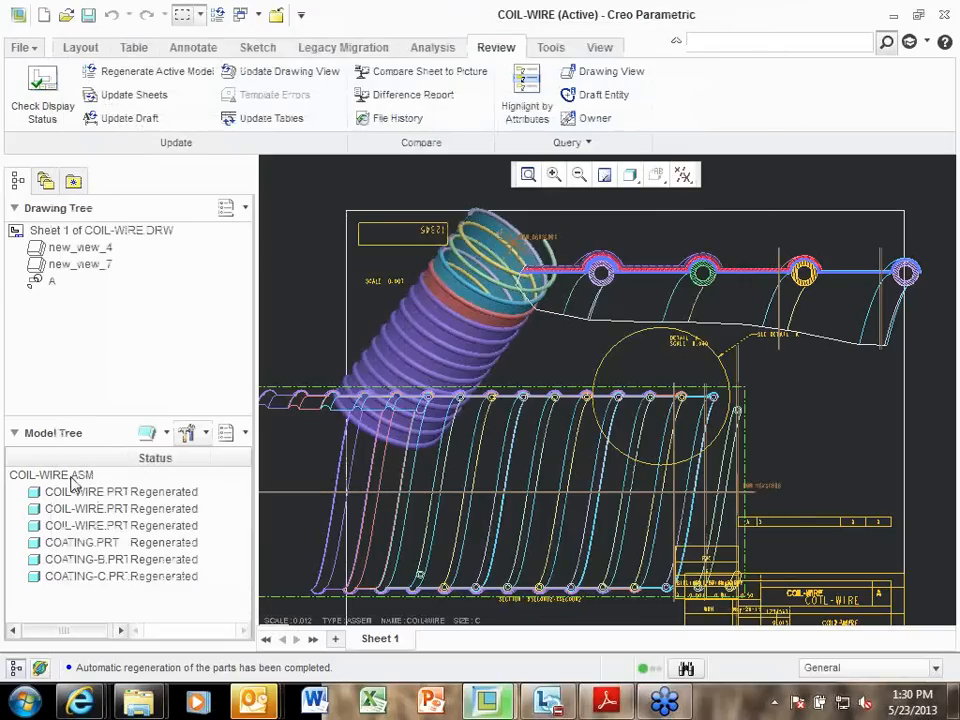
Open the COIL-WIRE.ASM assembly from the drawing and widen the model tree's name column to show the full component names
click(73, 479)
right_click(72, 482)
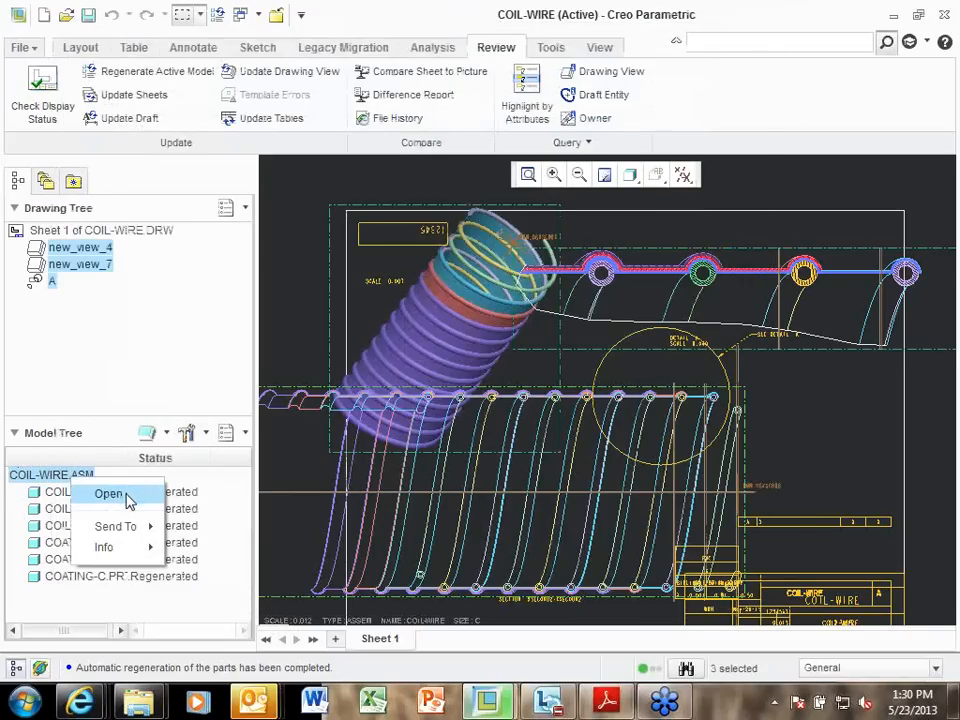
click(128, 494)
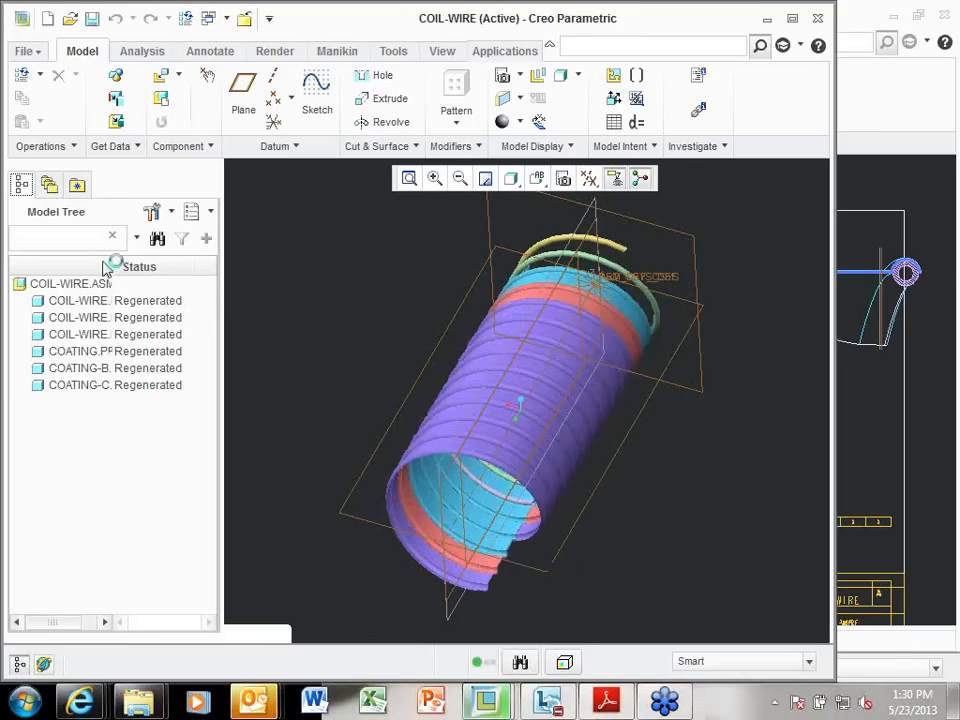
drag(112, 267, 142, 266)
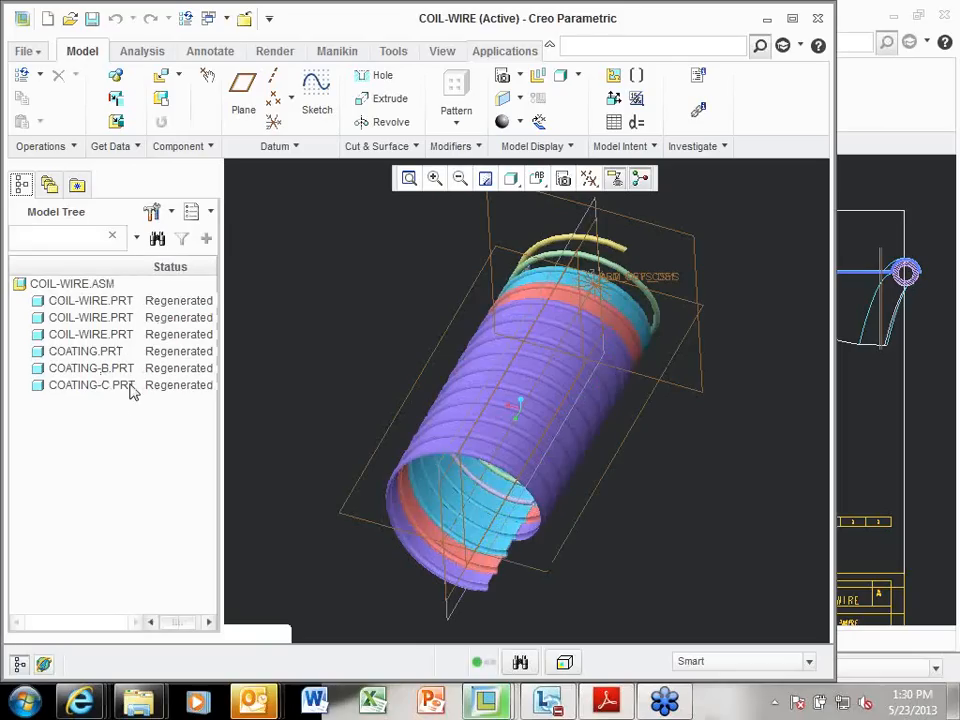
Open the assembly's Pro/Program listing for editing from its model properties
click(24, 52)
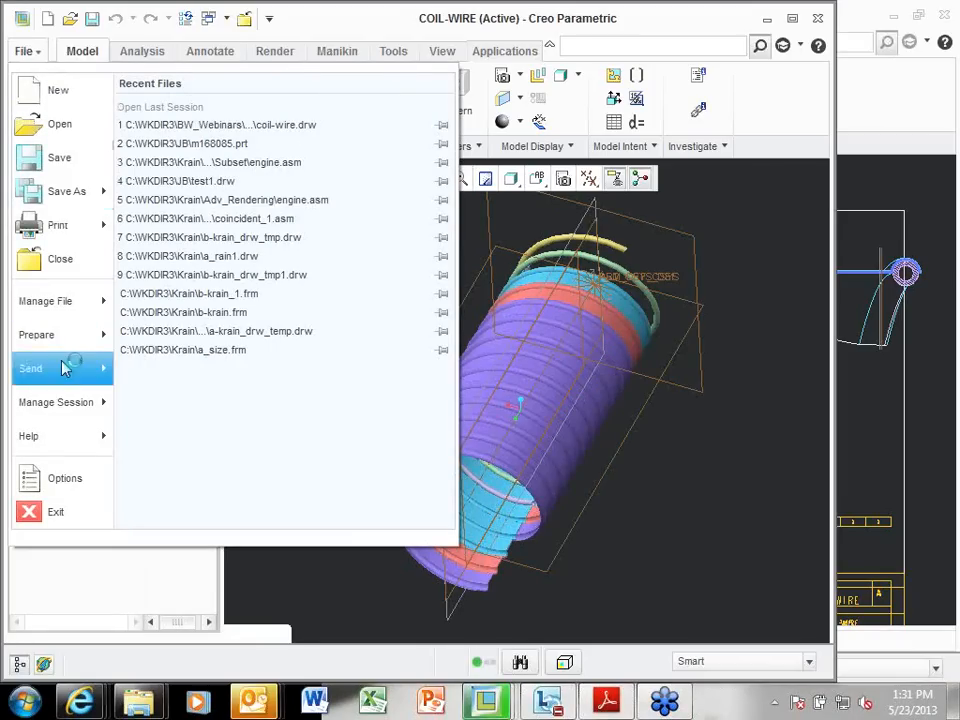
mouse_move(60, 345)
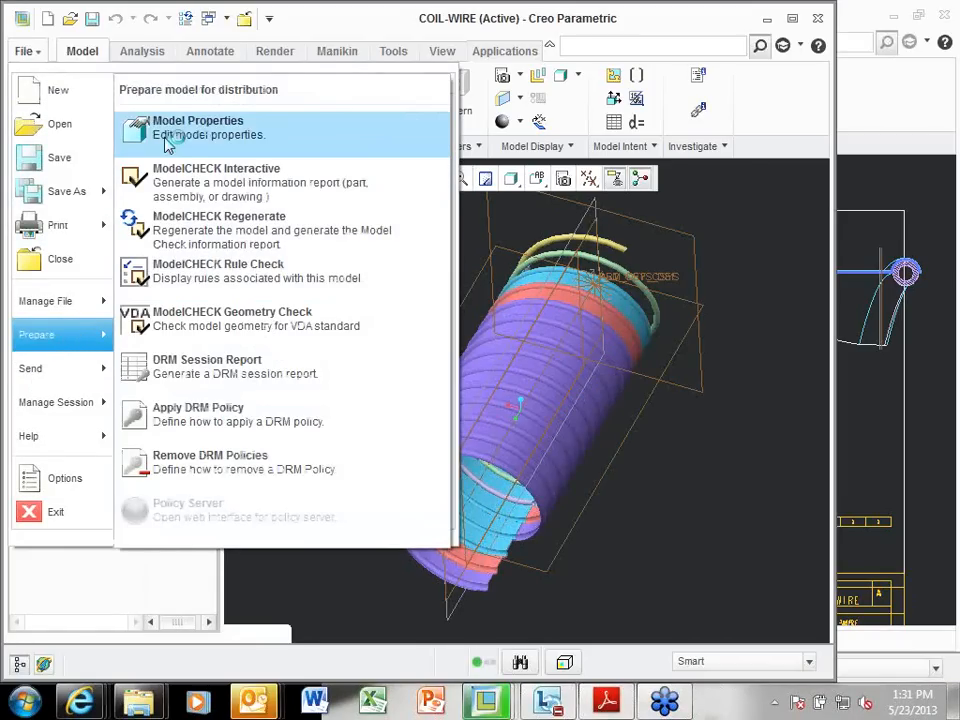
click(168, 143)
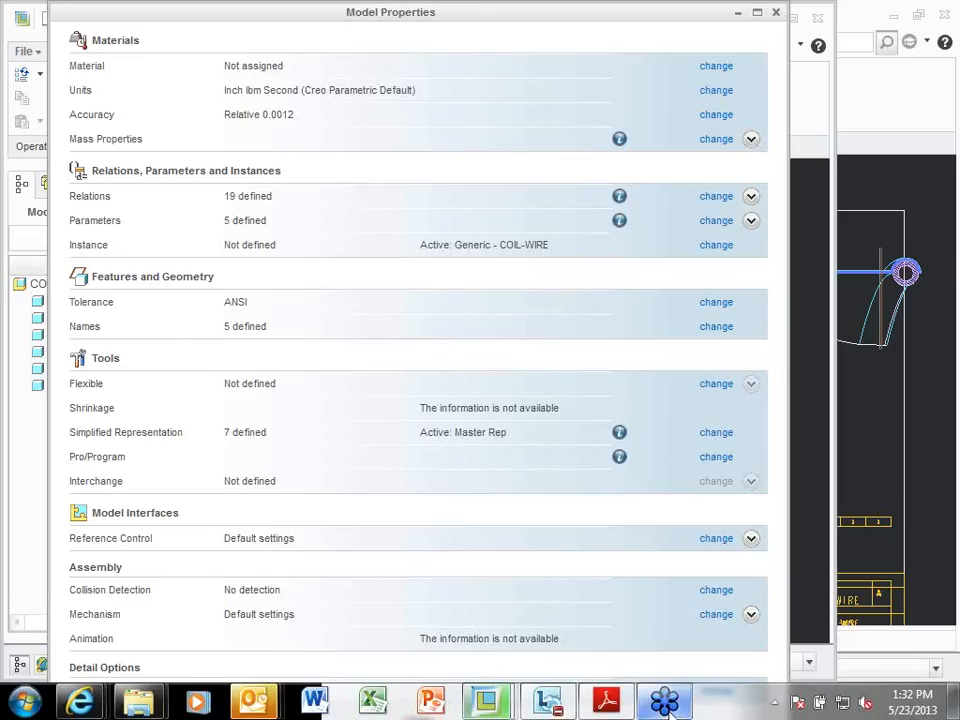
mouse_move(672, 706)
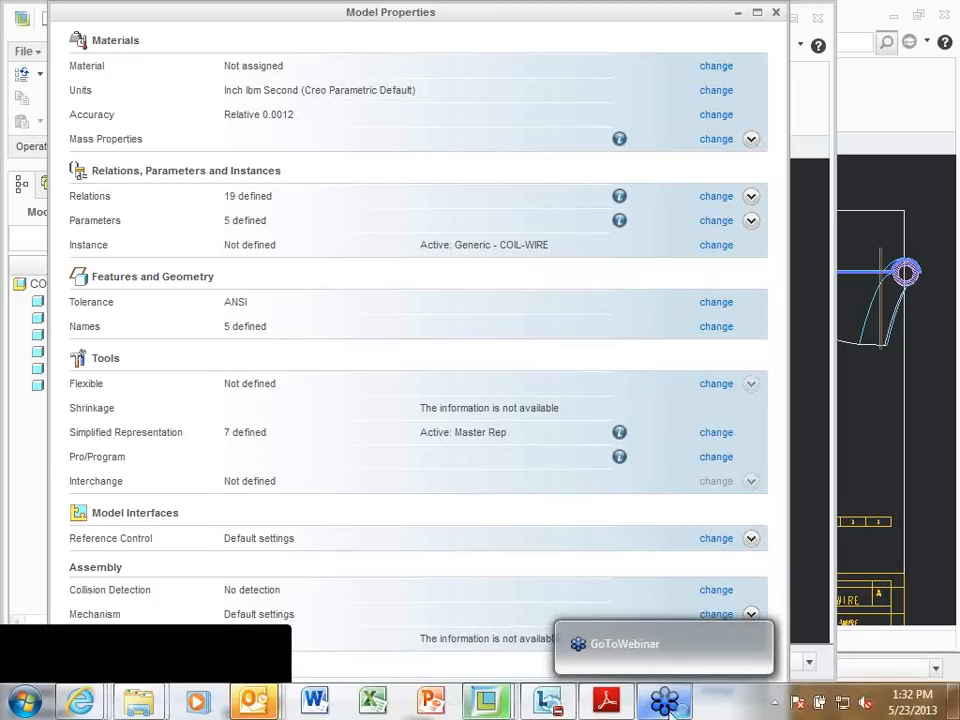
click(717, 458)
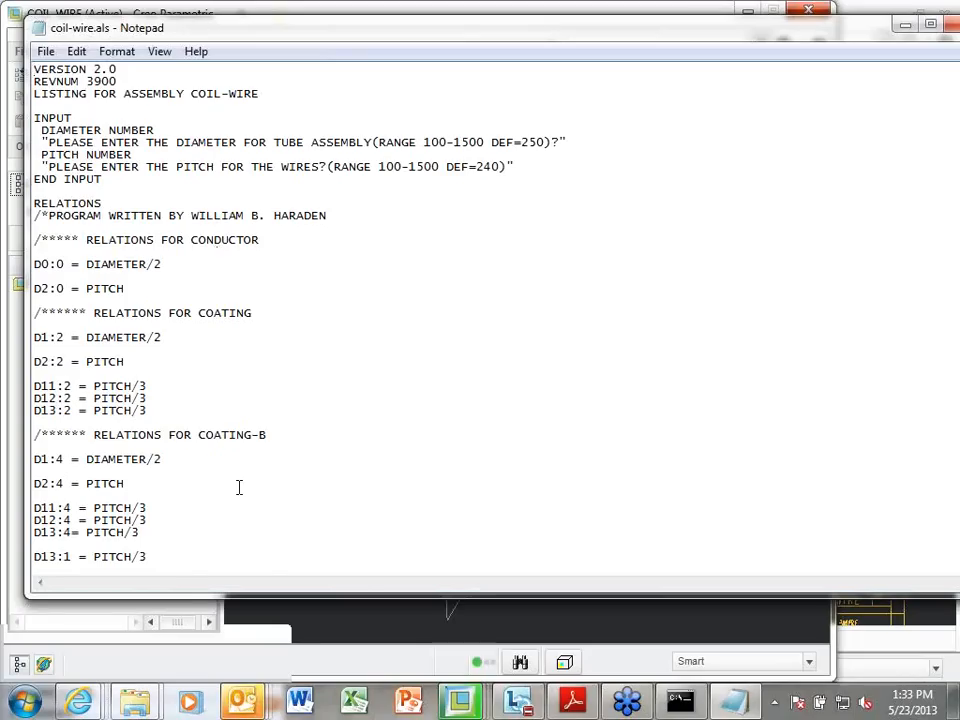
Review the inputs, relations and feature entries in the coil-wire.als program listing, and exit the text editor
scroll(240, 489, down, 9)
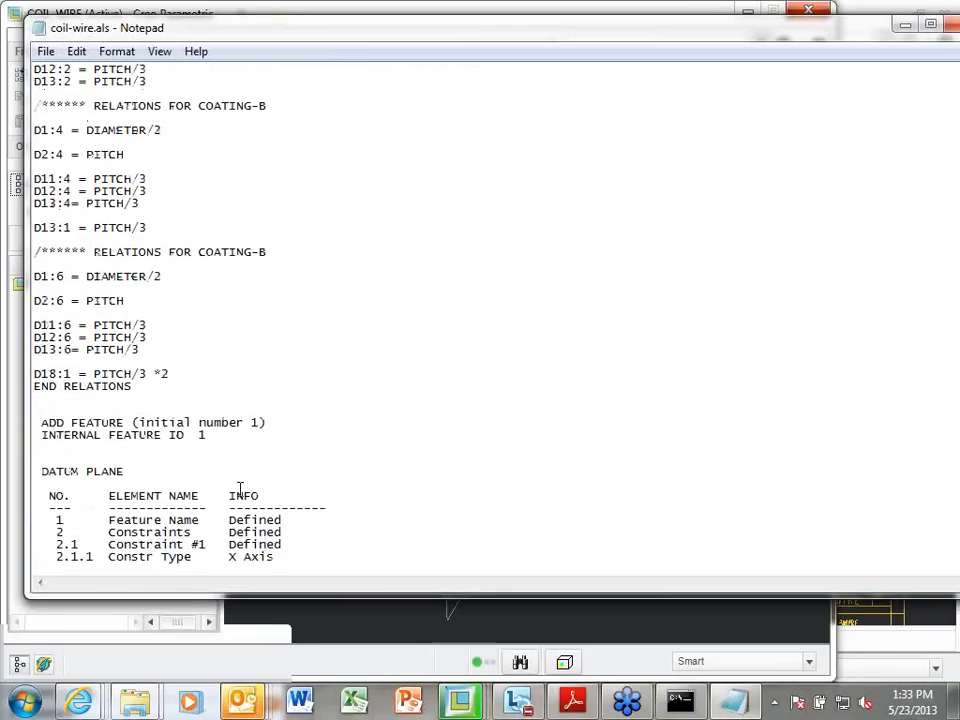
scroll(240, 489, down, 15)
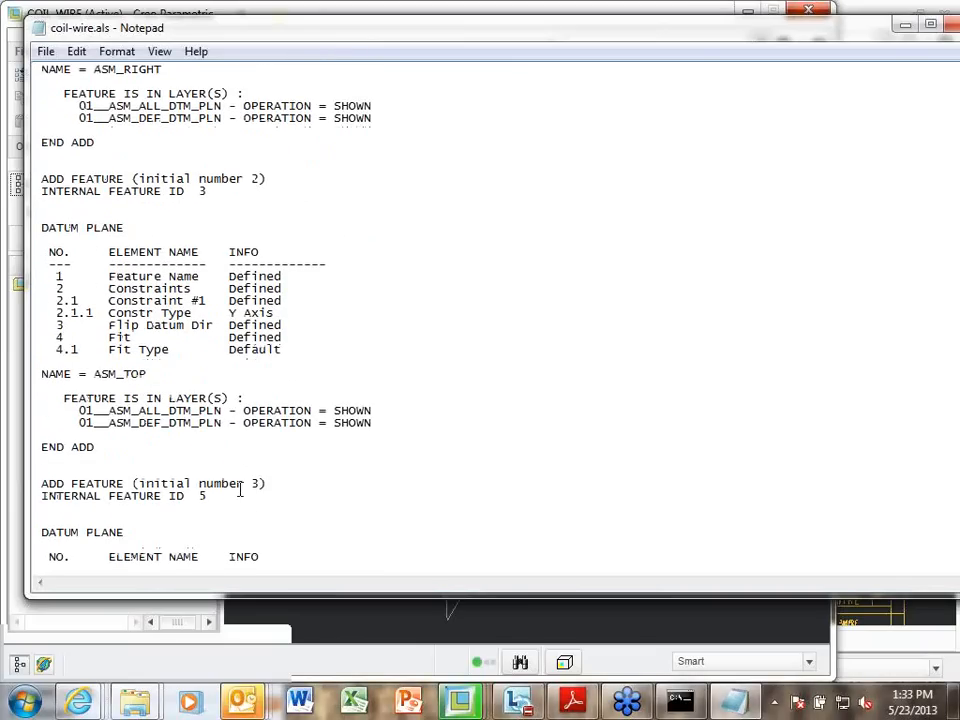
scroll(240, 489, down, 1)
scroll(285, 533, up, 16)
scroll(285, 533, up, 2)
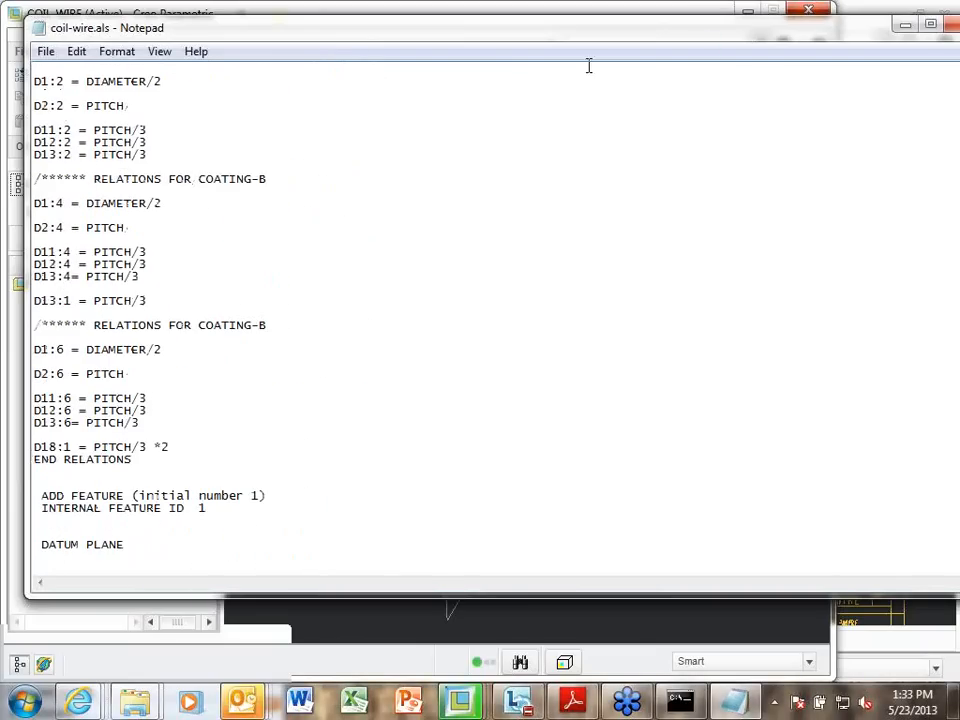
scroll(283, 223, up, 7)
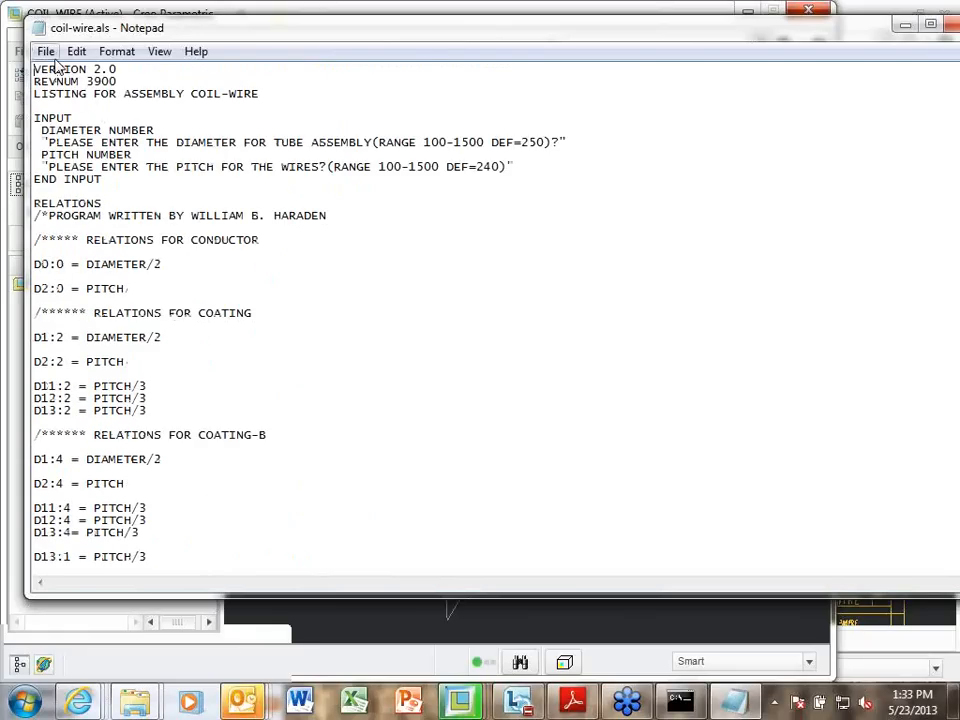
key(alt+f)
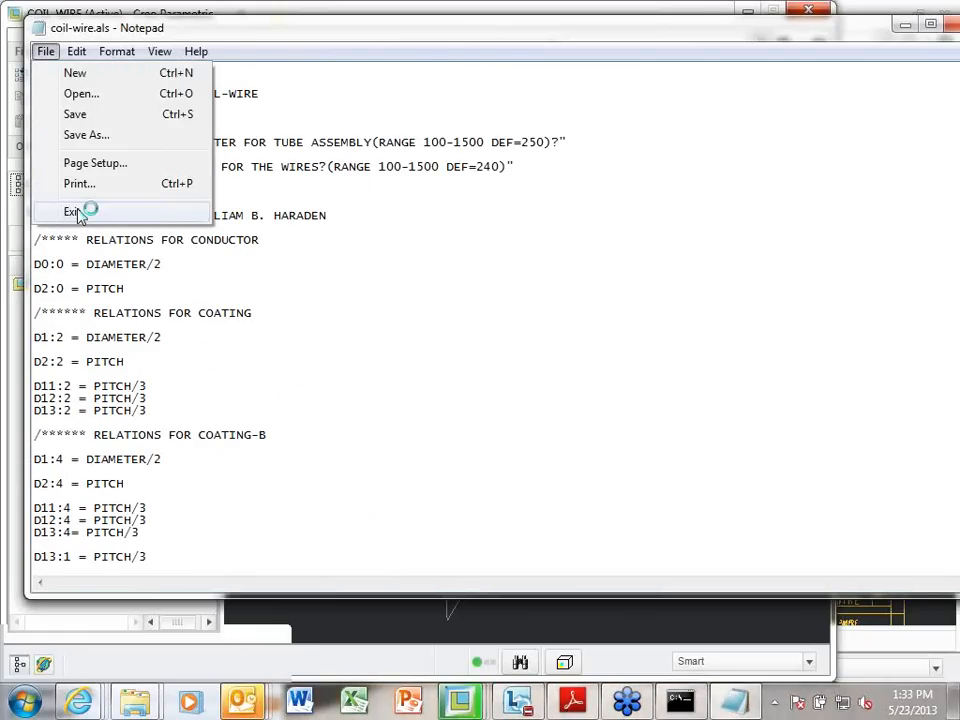
click(82, 209)
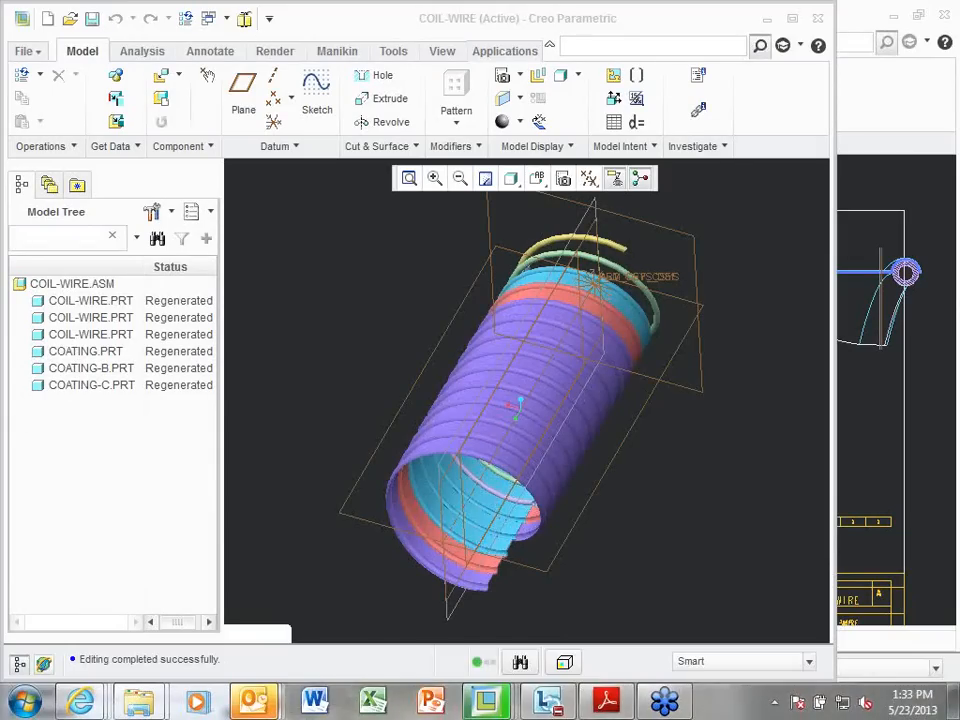
Decline incorporating program changes into the model and close the assembly to return to the COIL-WIRE drawing
click(241, 14)
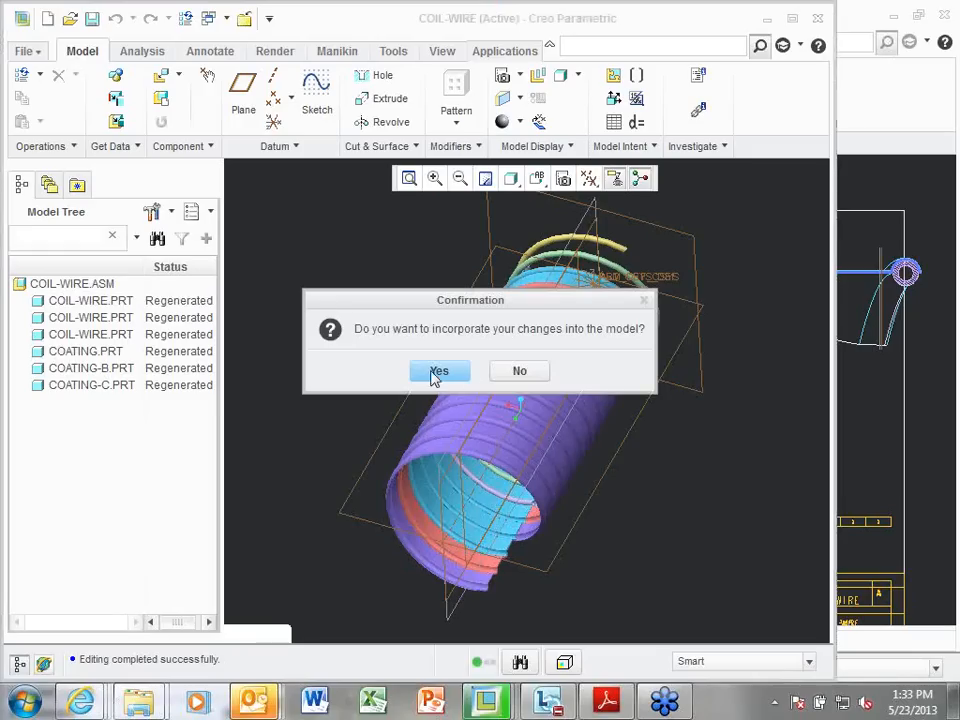
click(520, 371)
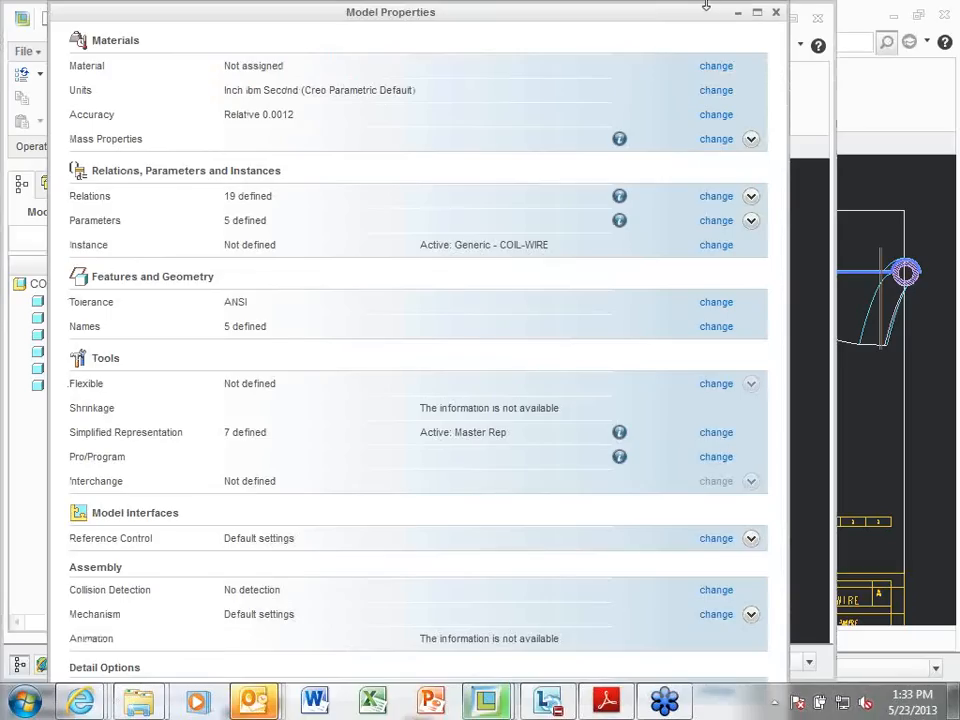
click(777, 14)
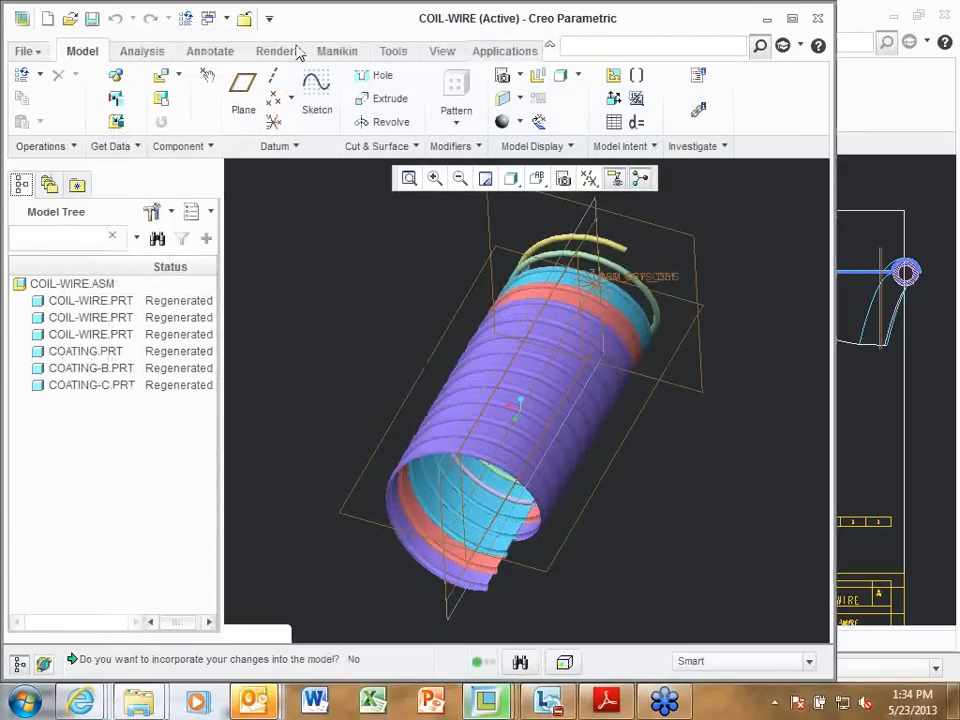
click(245, 18)
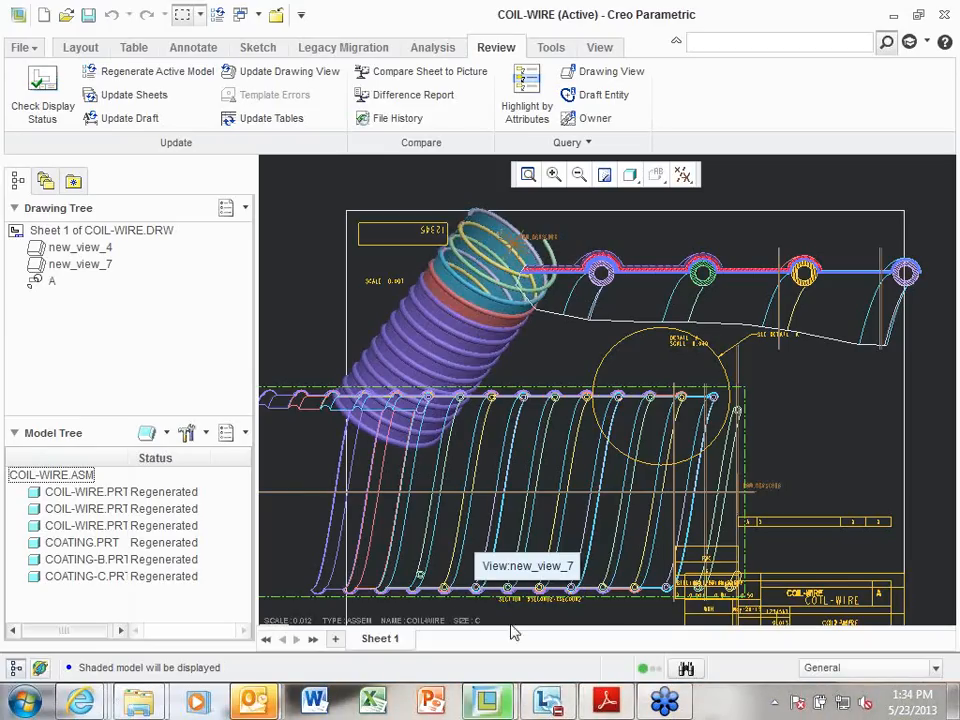
mouse_move(664, 706)
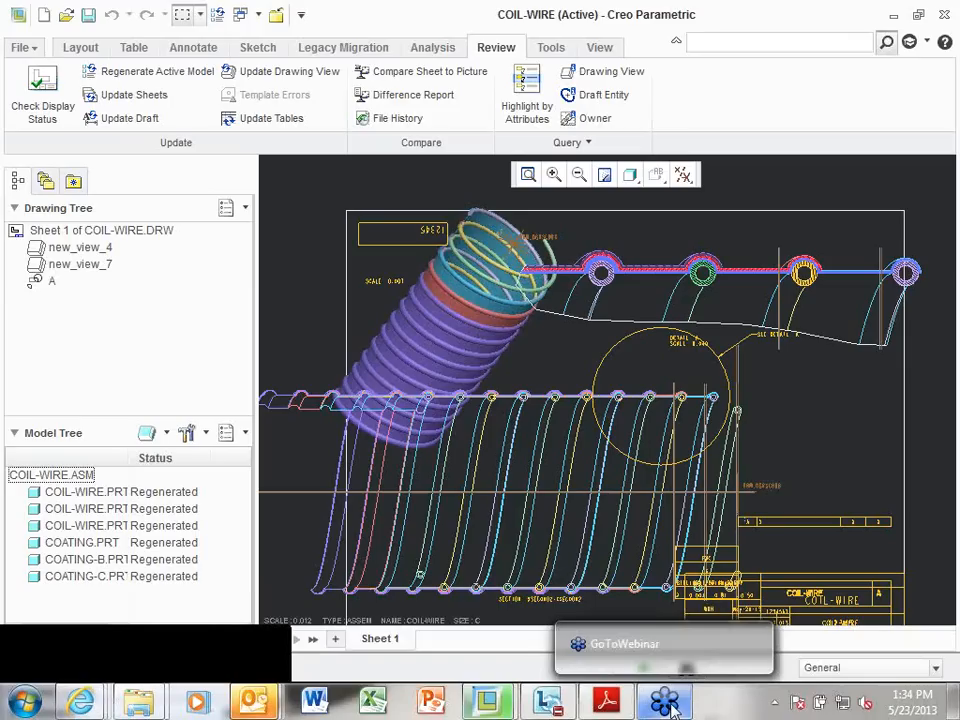
click(668, 706)
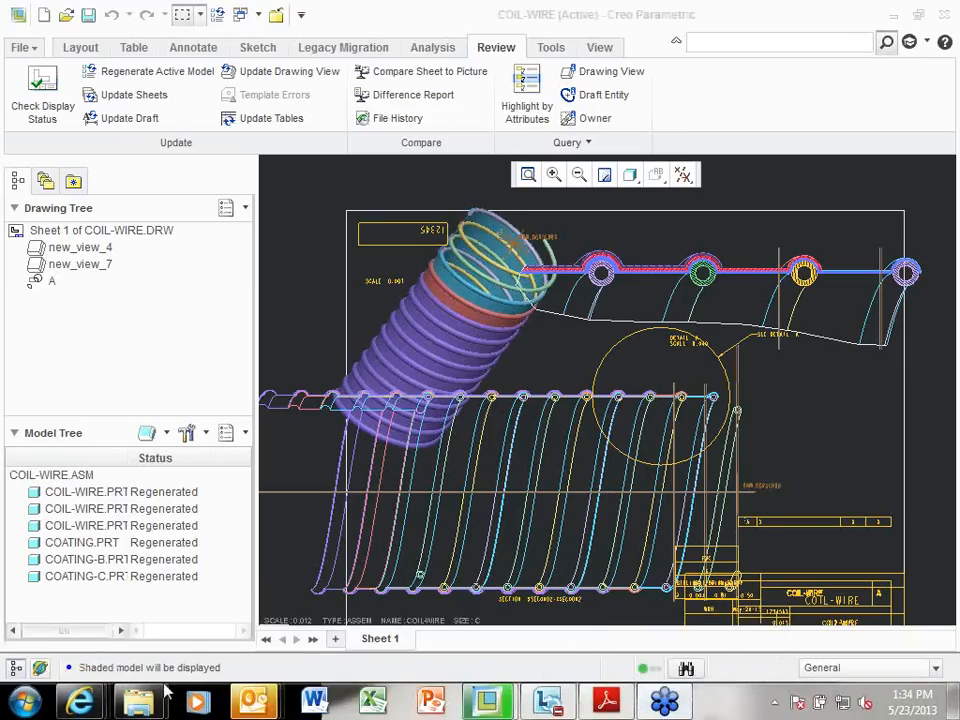